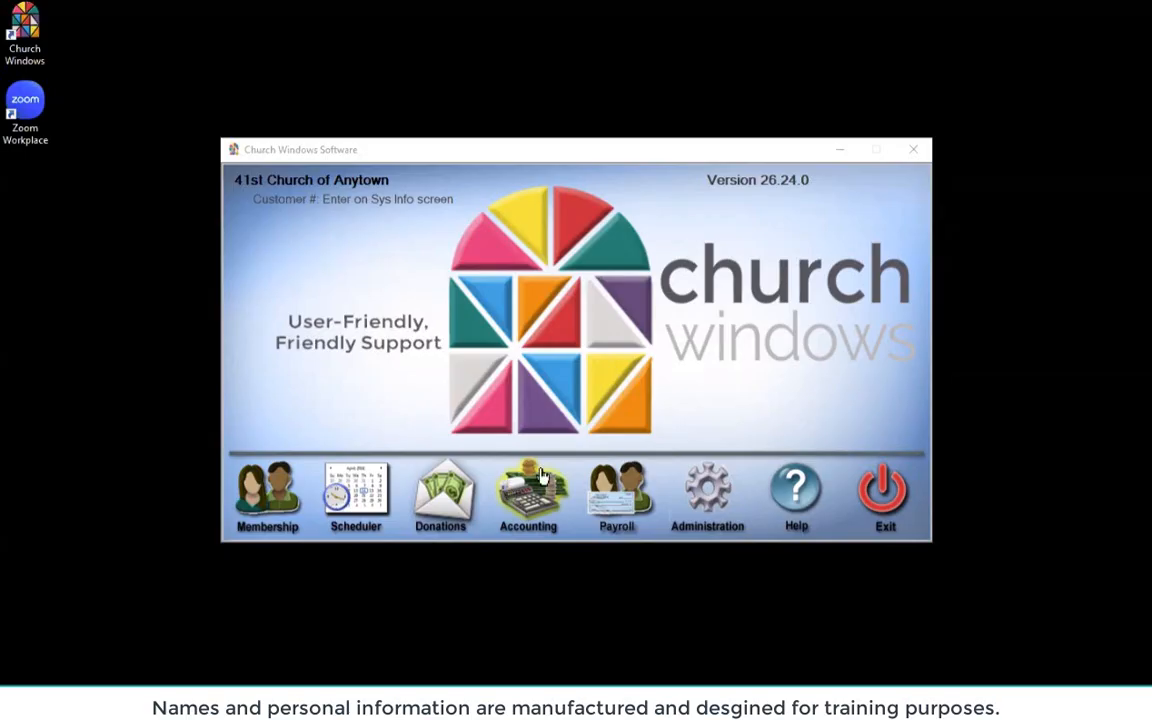
Open Payroll and reach the Tax Forms window through Reports/Export > Tax Reports
{"action": "left_click", "coordinate": [622, 500]}
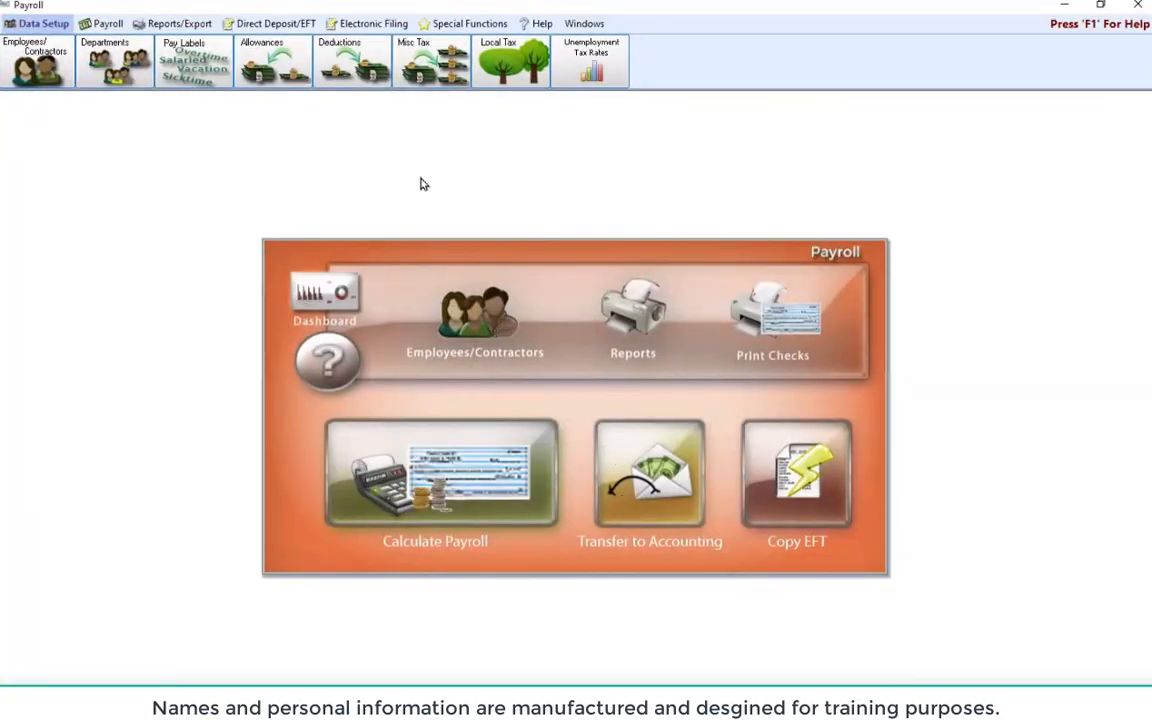
{"action": "left_click", "coordinate": [180, 24]}
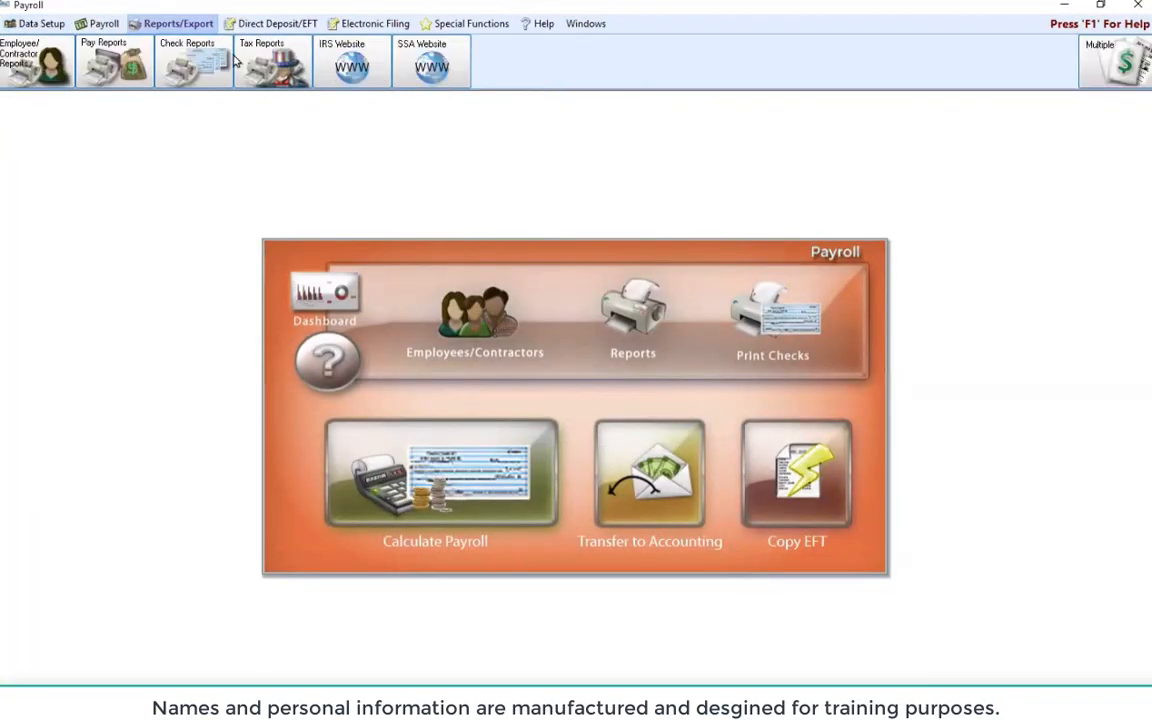
{"action": "left_click", "coordinate": [252, 66]}
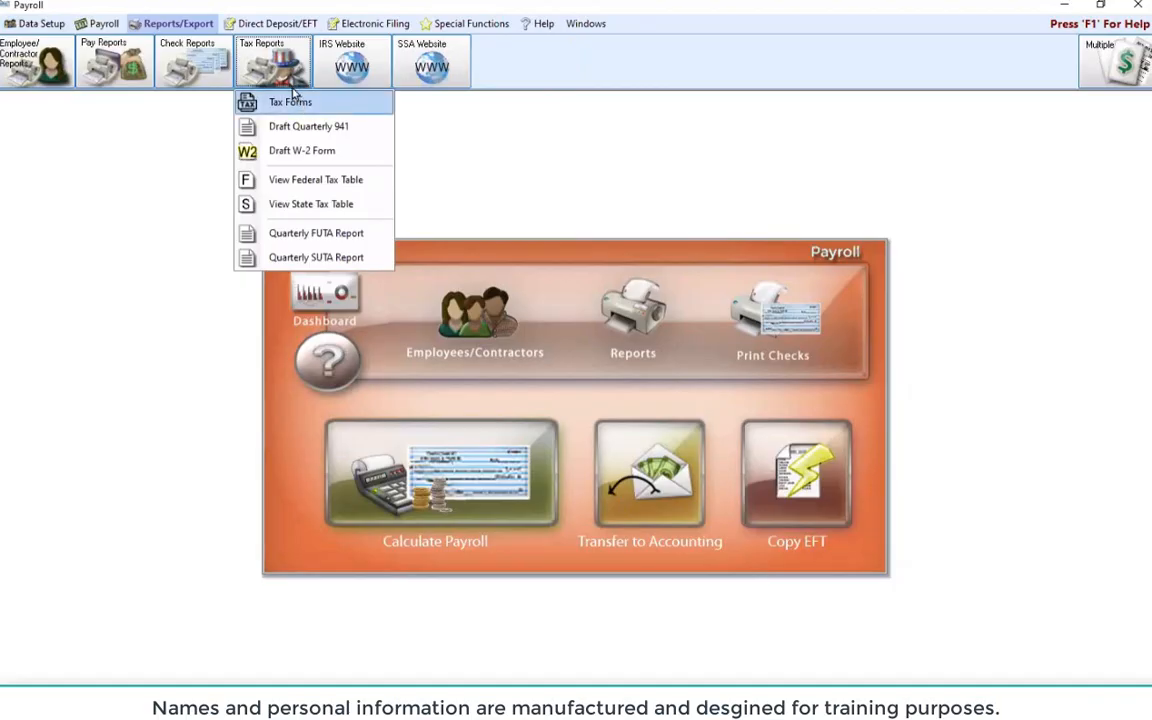
{"action": "left_click", "coordinate": [268, 101]}
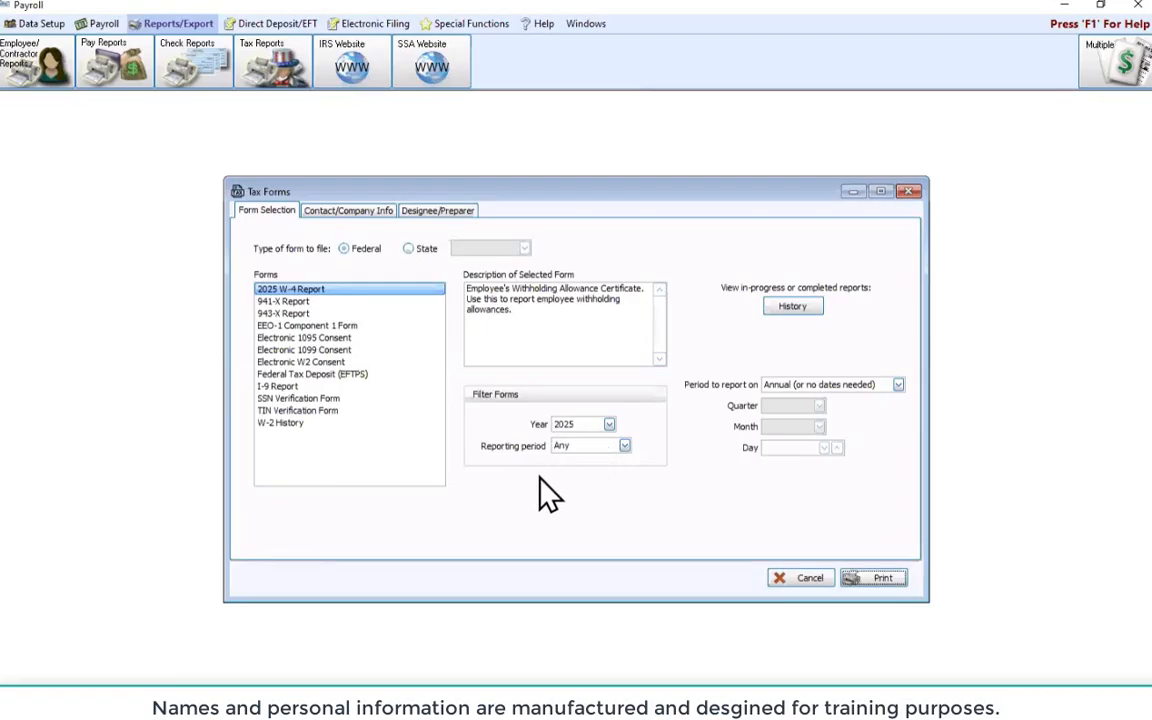
Filter Tax Forms to year 2024, select 2024 1099-NEC, and start printing it
{"action": "left_click", "coordinate": [609, 424]}
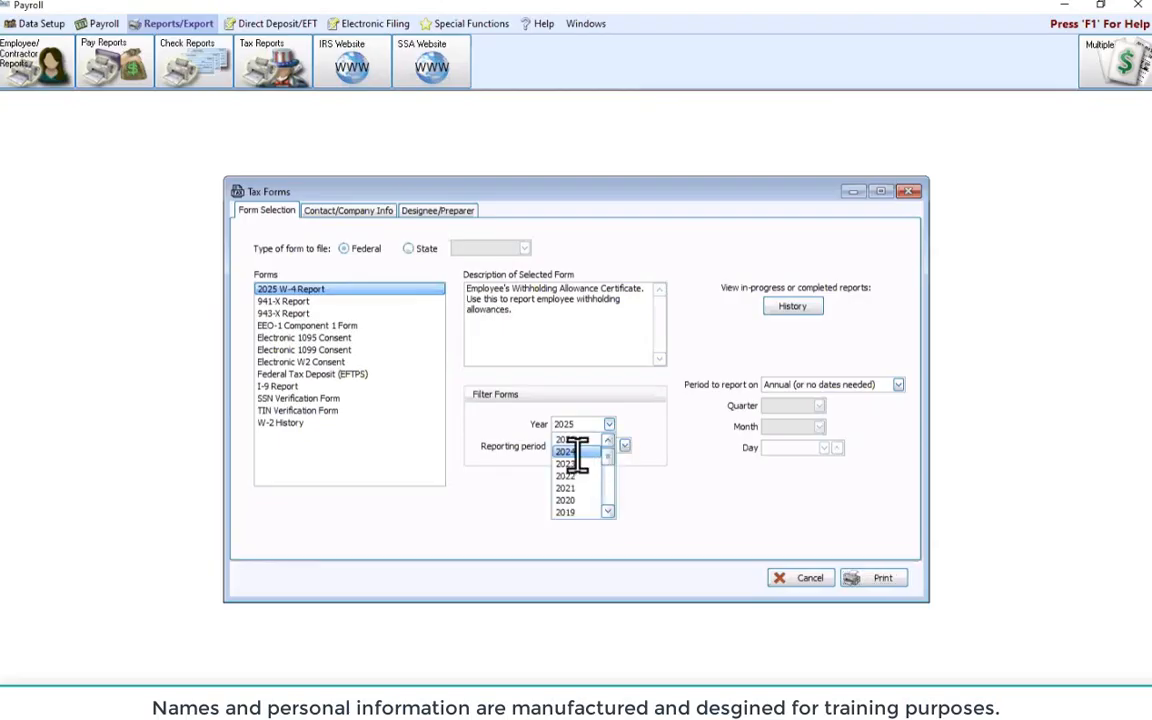
{"action": "left_click", "coordinate": [575, 450]}
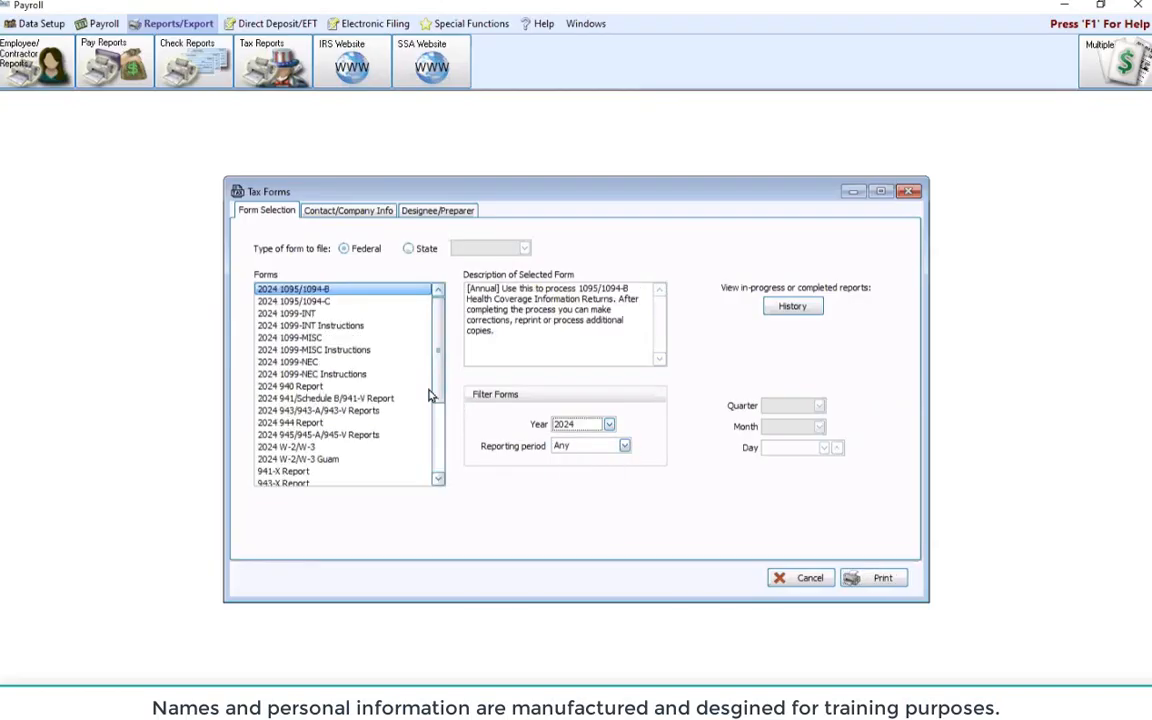
{"action": "left_click", "coordinate": [297, 364]}
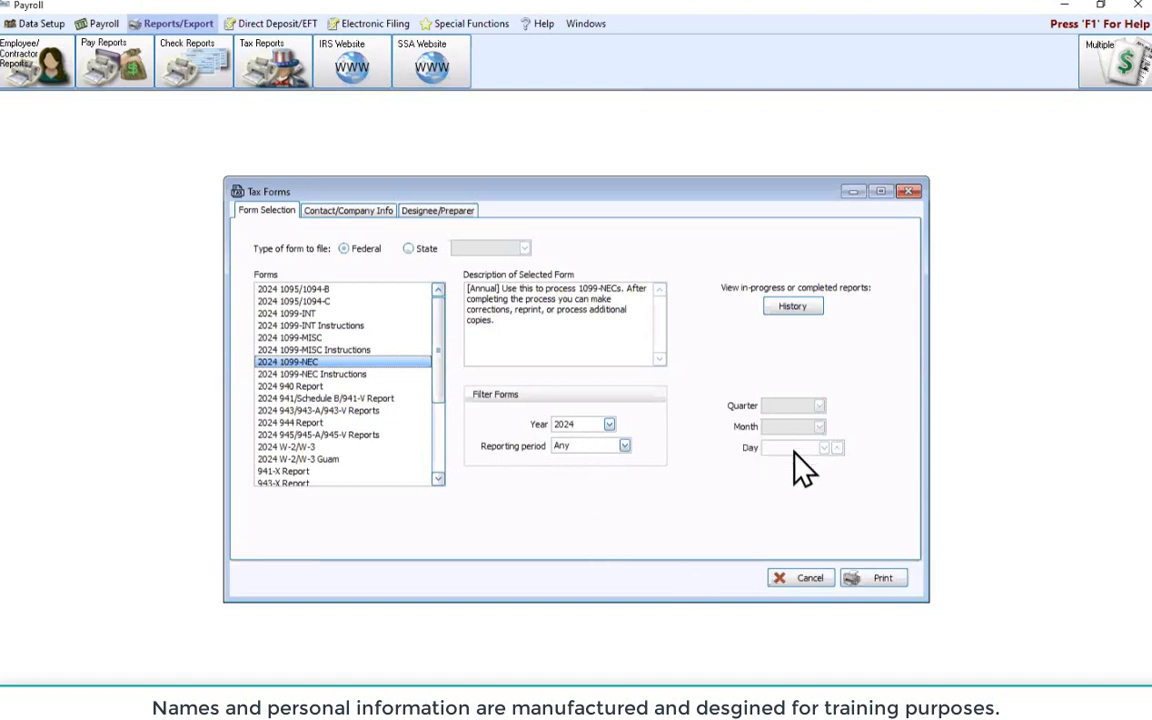
{"action": "left_click", "coordinate": [880, 586]}
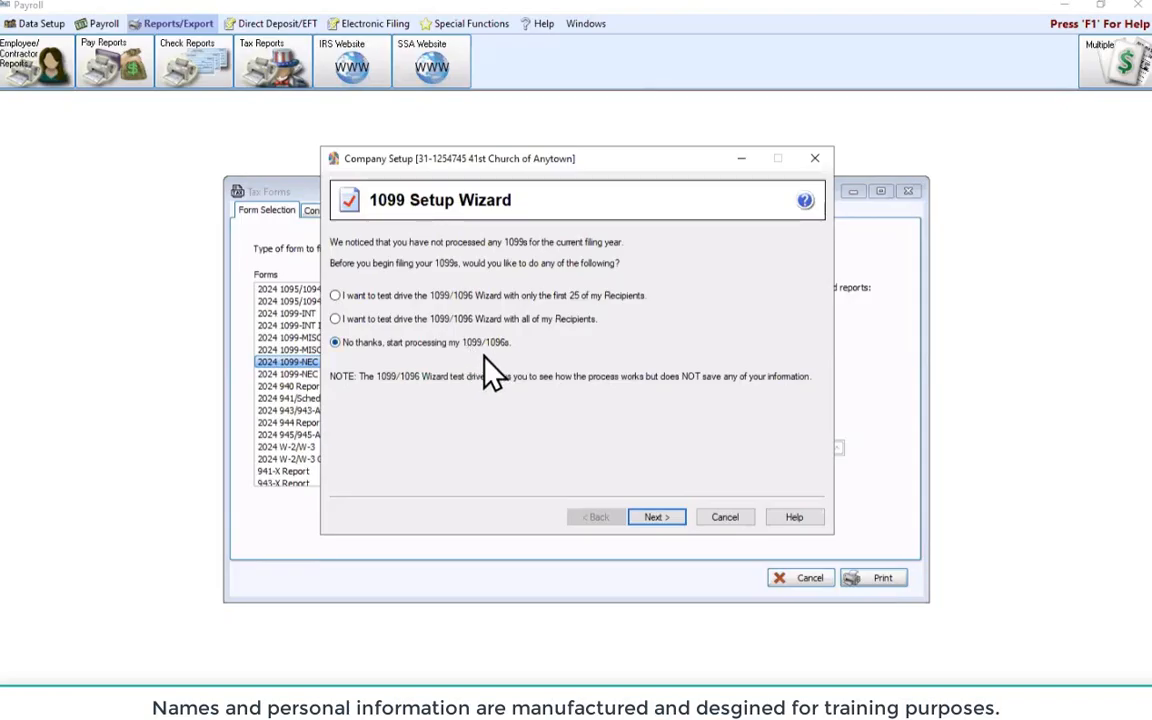
Skip the test drive, accept the payer TIN, and answer YES to multiple datafiles
{"action": "left_click", "coordinate": [664, 521]}
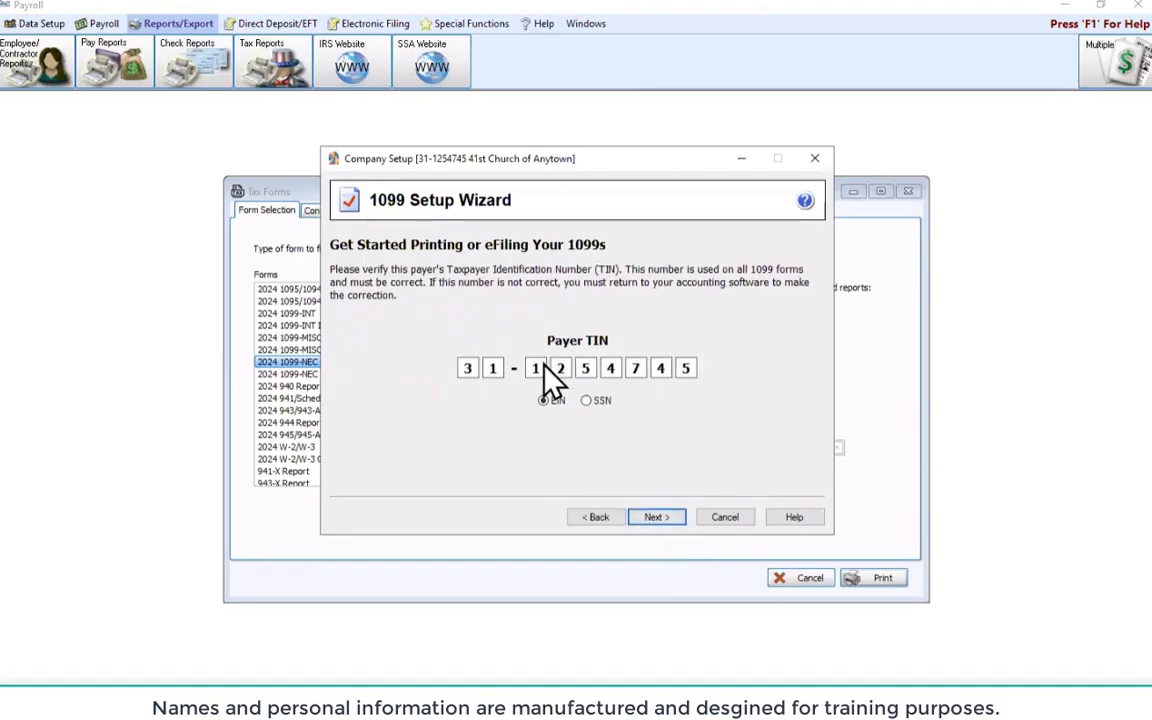
{"action": "left_click", "coordinate": [655, 518]}
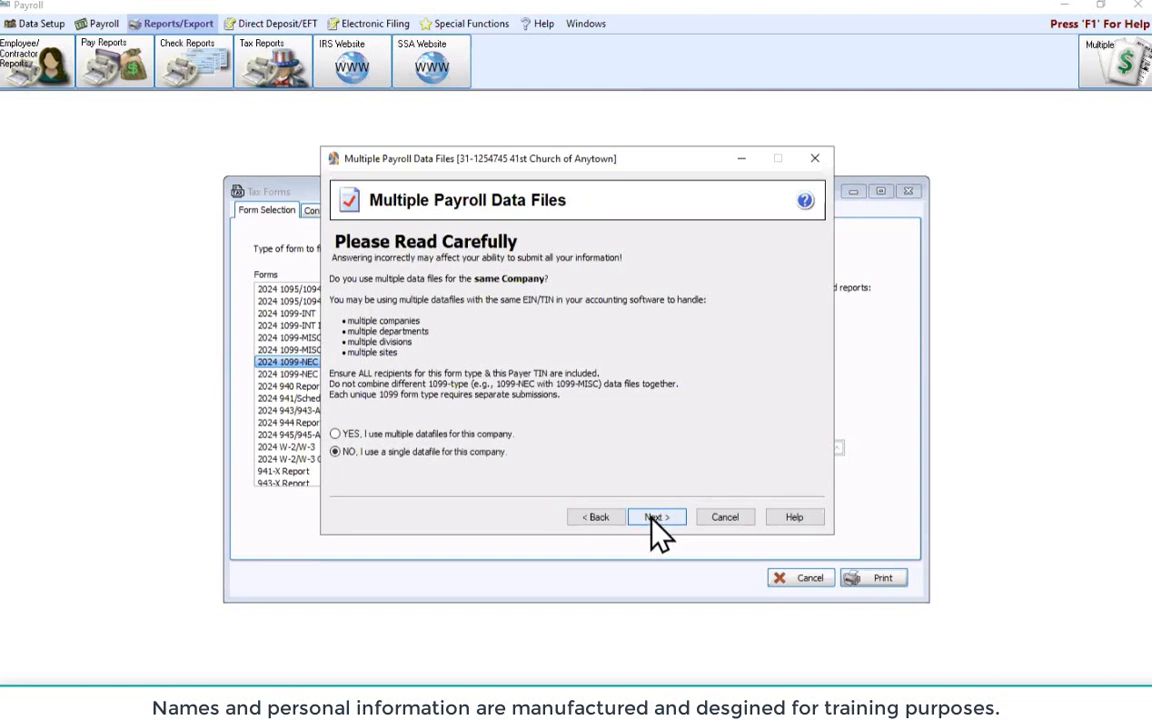
{"action": "left_click", "coordinate": [651, 513]}
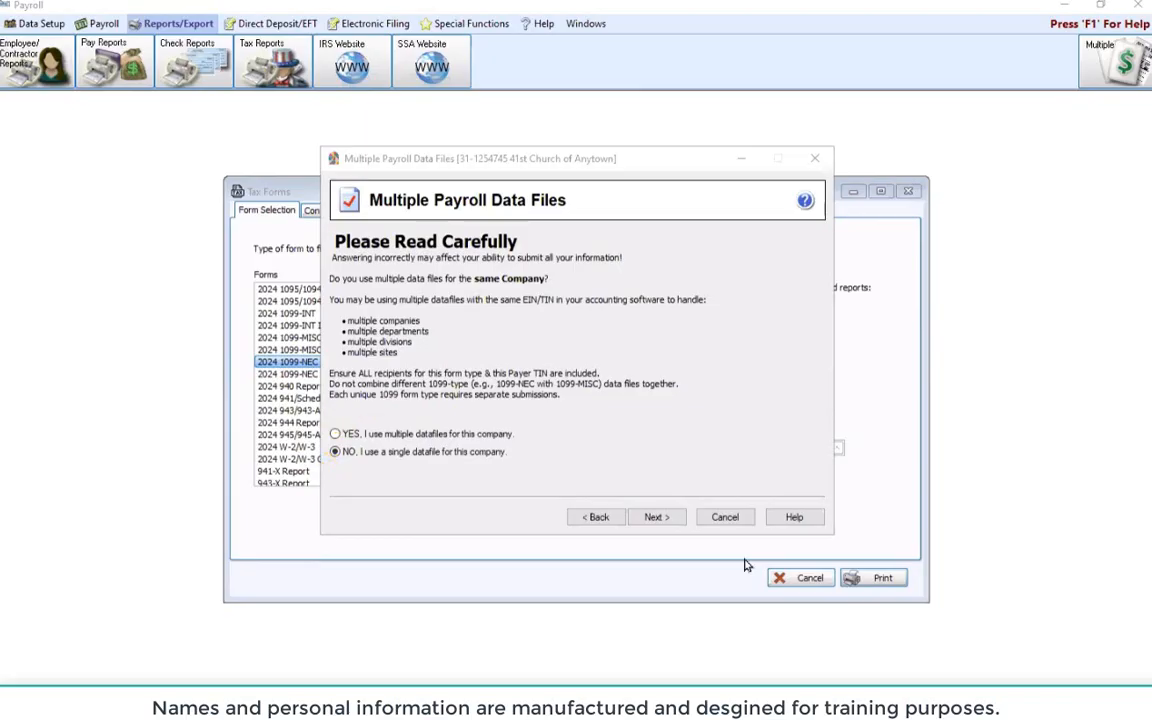
{"action": "left_click", "coordinate": [335, 434]}
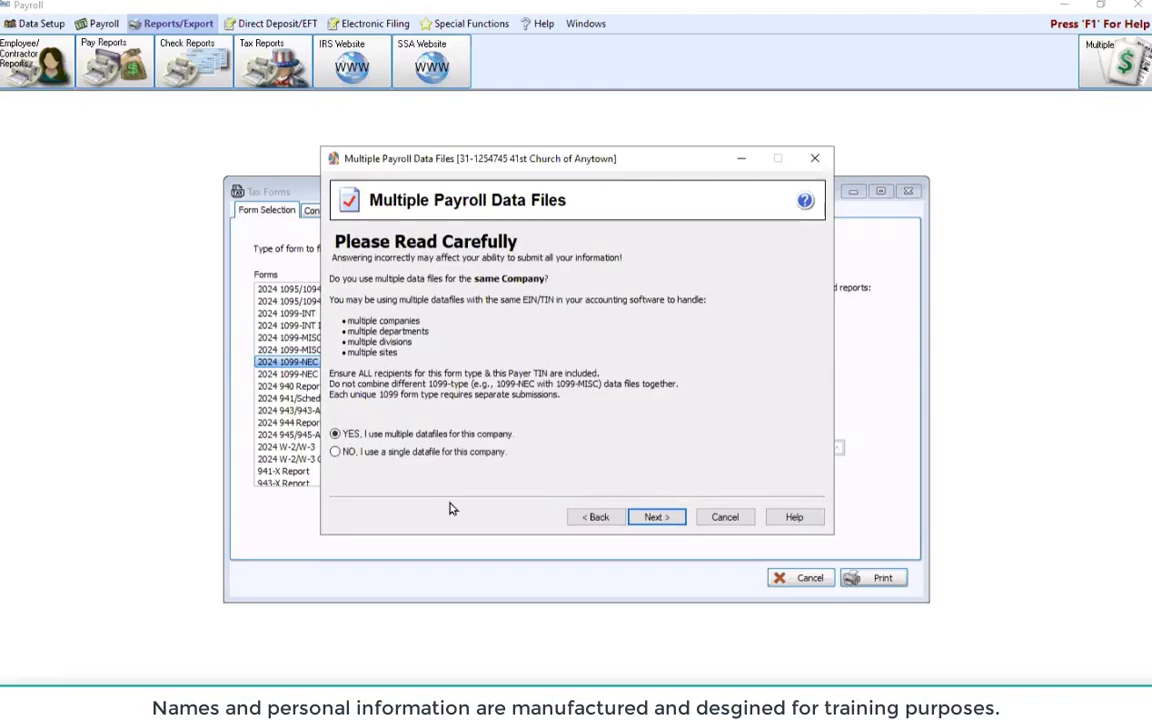
{"action": "left_click", "coordinate": [657, 526]}
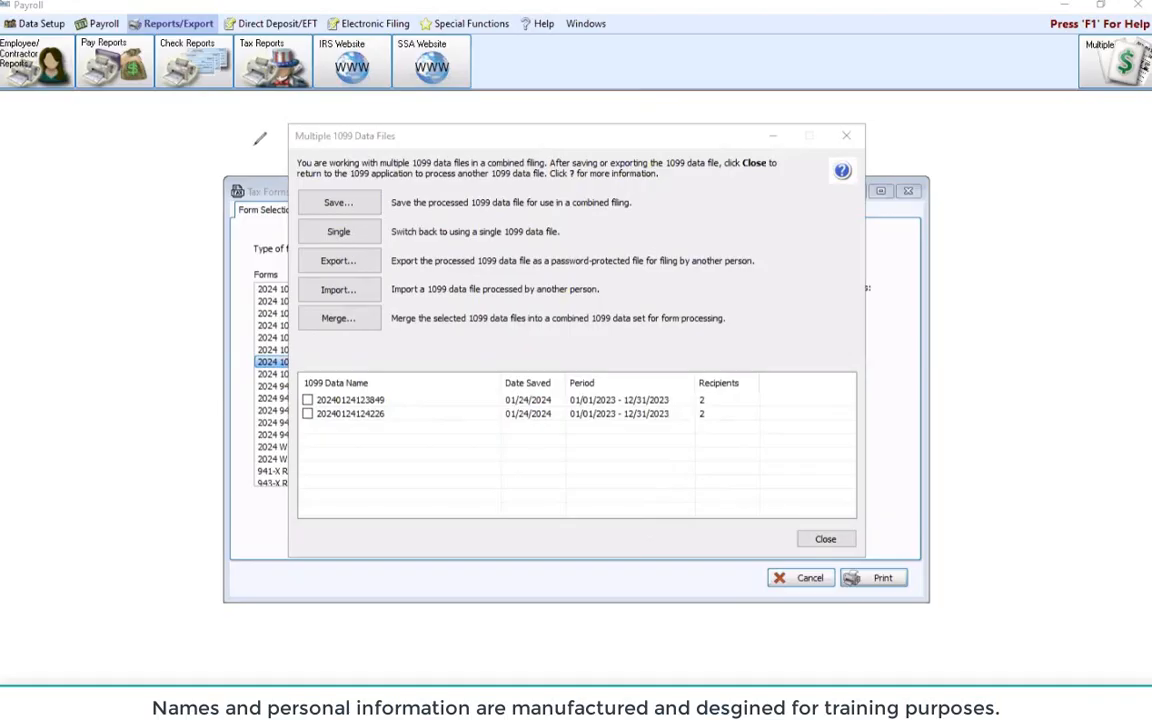
{"action": "mouse_move", "coordinate": [291, 127]}
{"action": "left_mouse_down"}
{"action": "mouse_move", "coordinate": [400, 120]}
{"action": "mouse_move", "coordinate": [397, 145]}
{"action": "mouse_move", "coordinate": [293, 145]}
{"action": "mouse_move", "coordinate": [289, 127]}
{"action": "left_mouse_up"}
{"action": "left_click", "coordinate": [338, 203]}
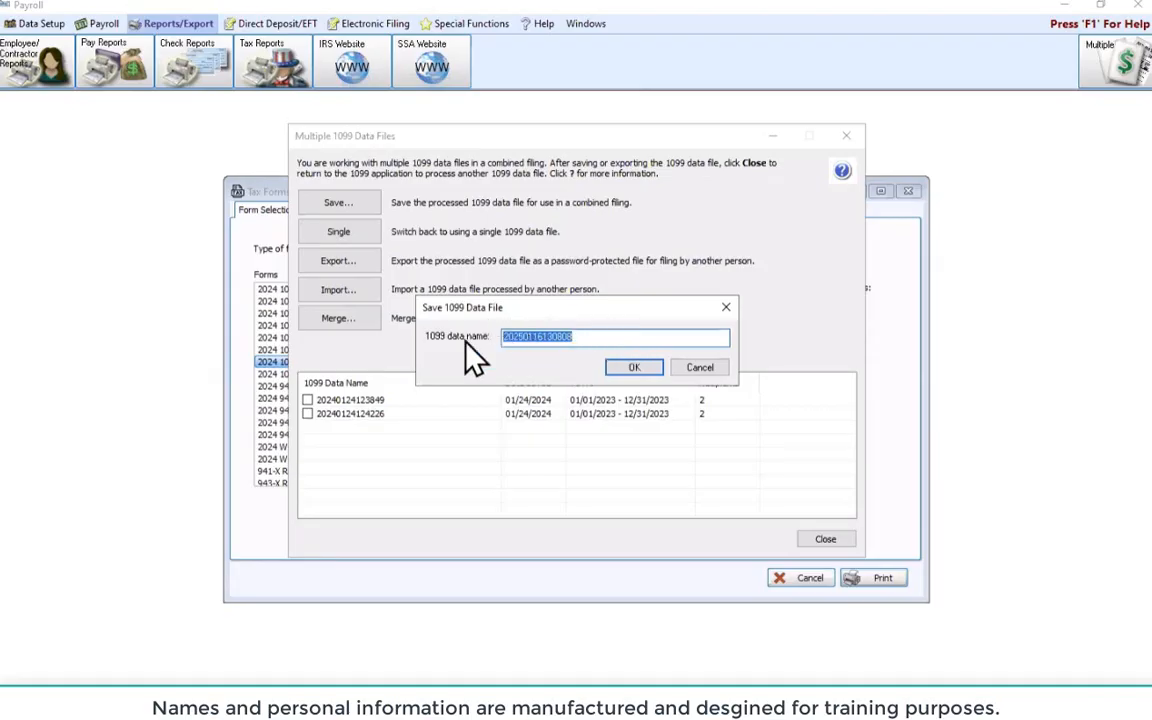
{"action": "left_click", "coordinate": [626, 368]}
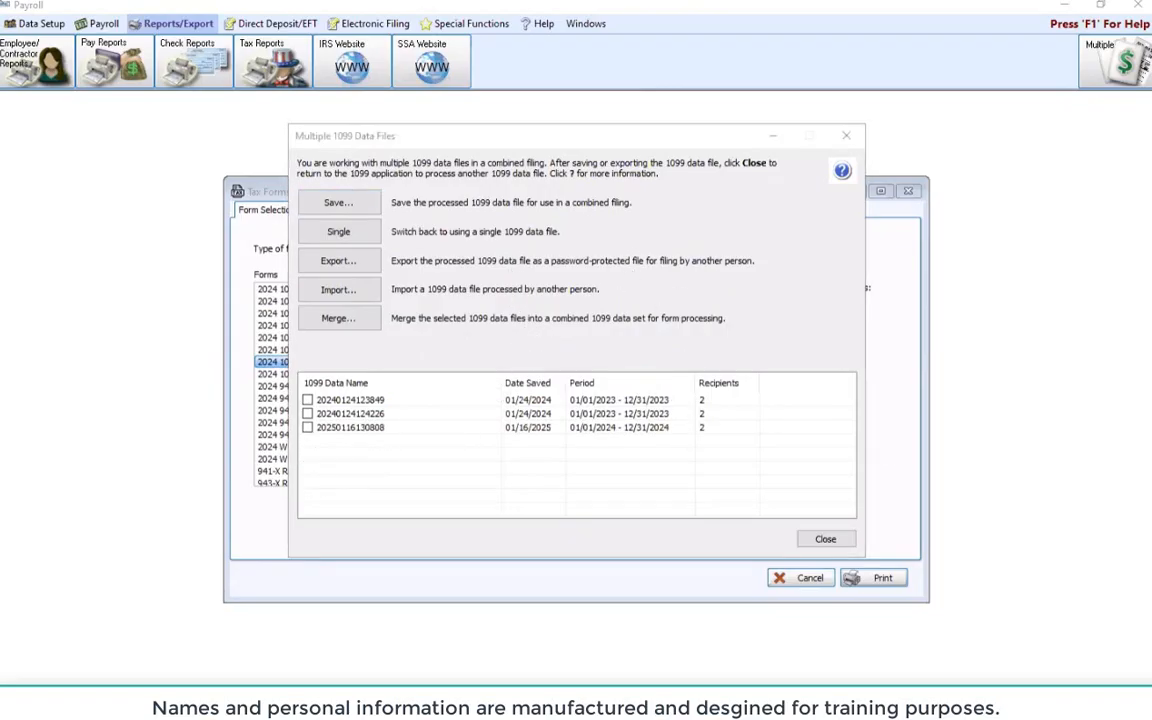
{"action": "left_click_drag", "start_coordinate": [300, 413], "coordinate": [415, 413]}
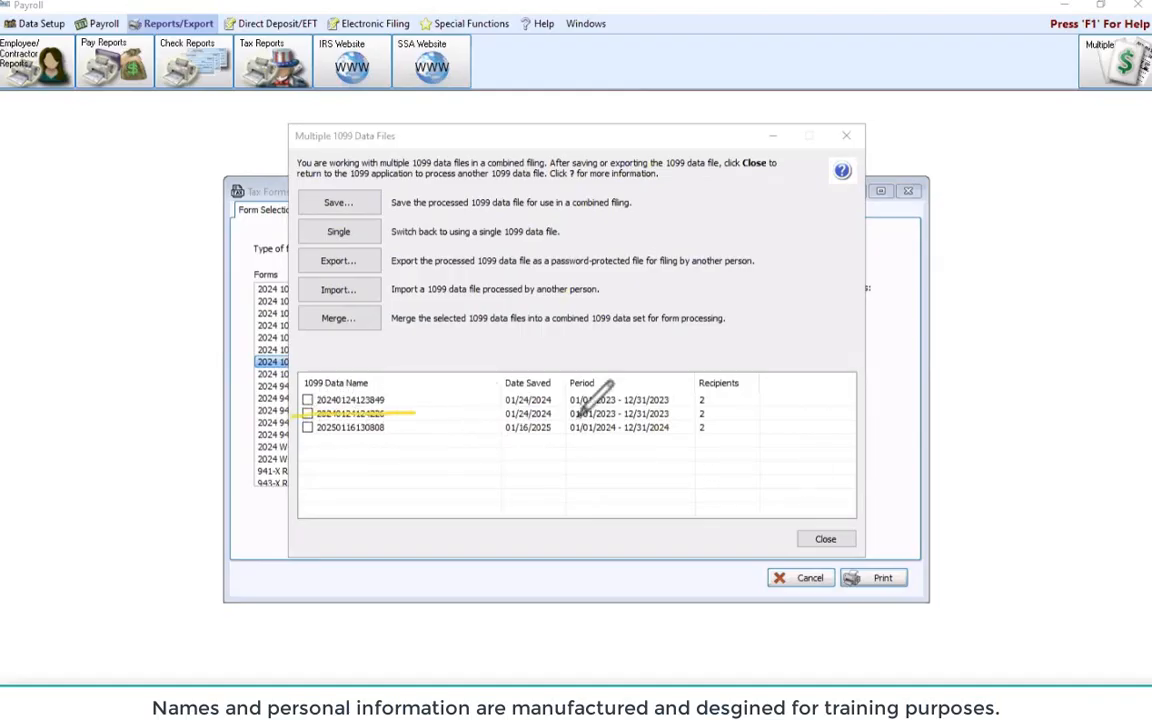
{"action": "mouse_move", "coordinate": [583, 413]}
{"action": "left_mouse_down"}
{"action": "mouse_move", "coordinate": [655, 410]}
{"action": "mouse_move", "coordinate": [607, 445]}
{"action": "mouse_move", "coordinate": [373, 442]}
{"action": "mouse_move", "coordinate": [300, 427]}
{"action": "left_mouse_up"}
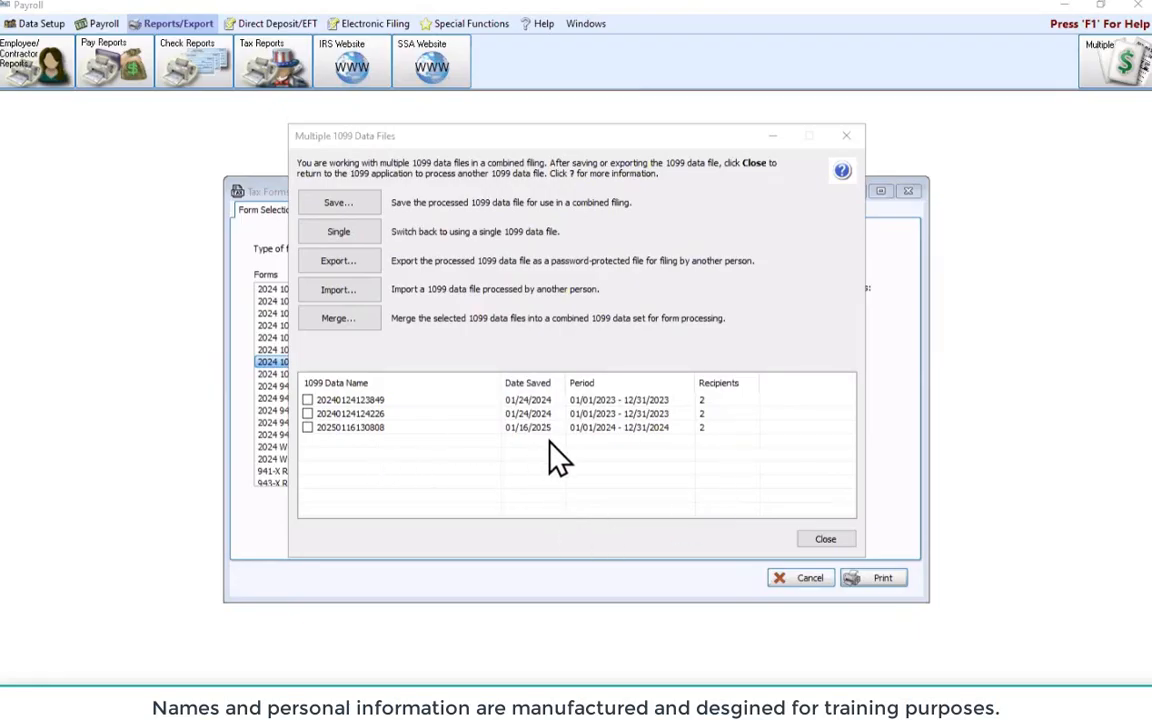
Close the 1099 and Tax Forms windows, minimize Payroll, and open Accounting's Reports/Export options
{"action": "left_click", "coordinate": [836, 546]}
{"action": "left_click", "coordinate": [832, 578]}
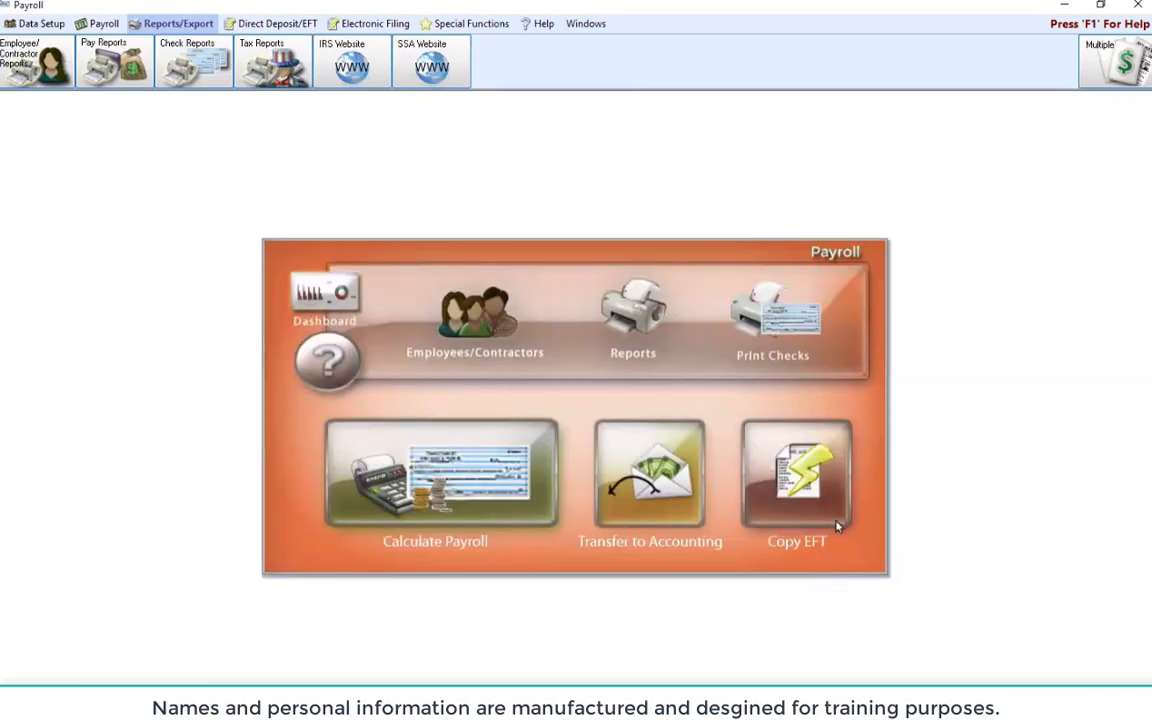
{"action": "left_click", "coordinate": [1074, 8]}
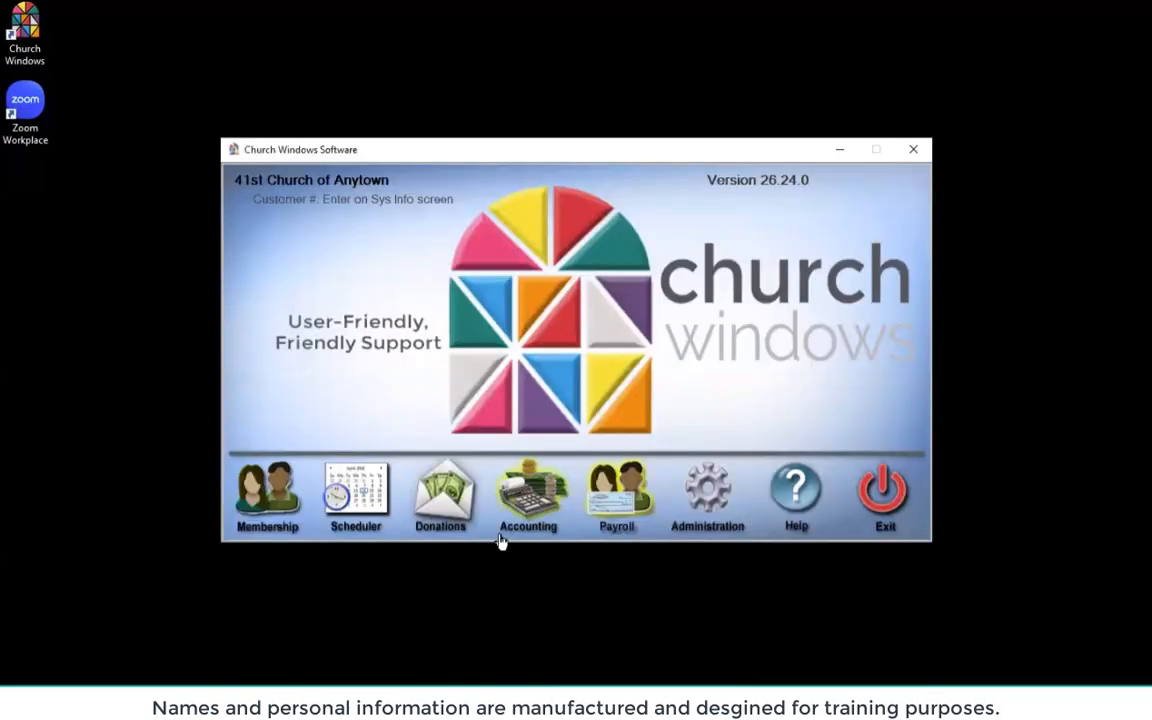
{"action": "left_click", "coordinate": [525, 505]}
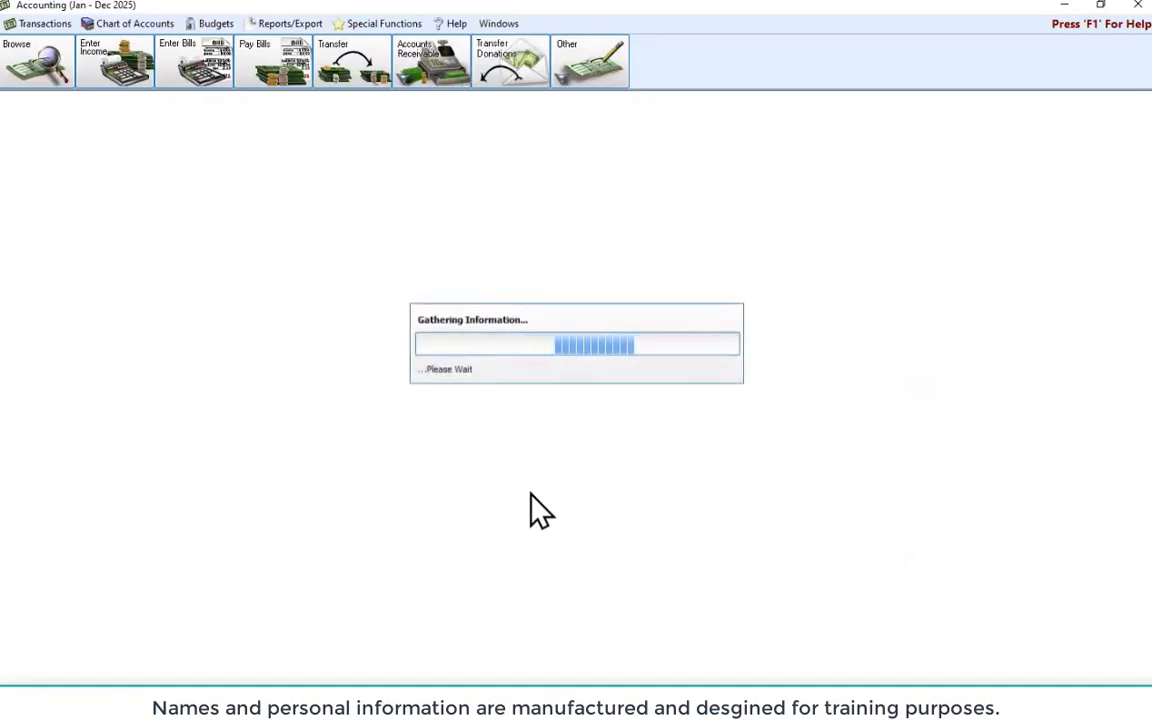
{"action": "left_click", "coordinate": [292, 24]}
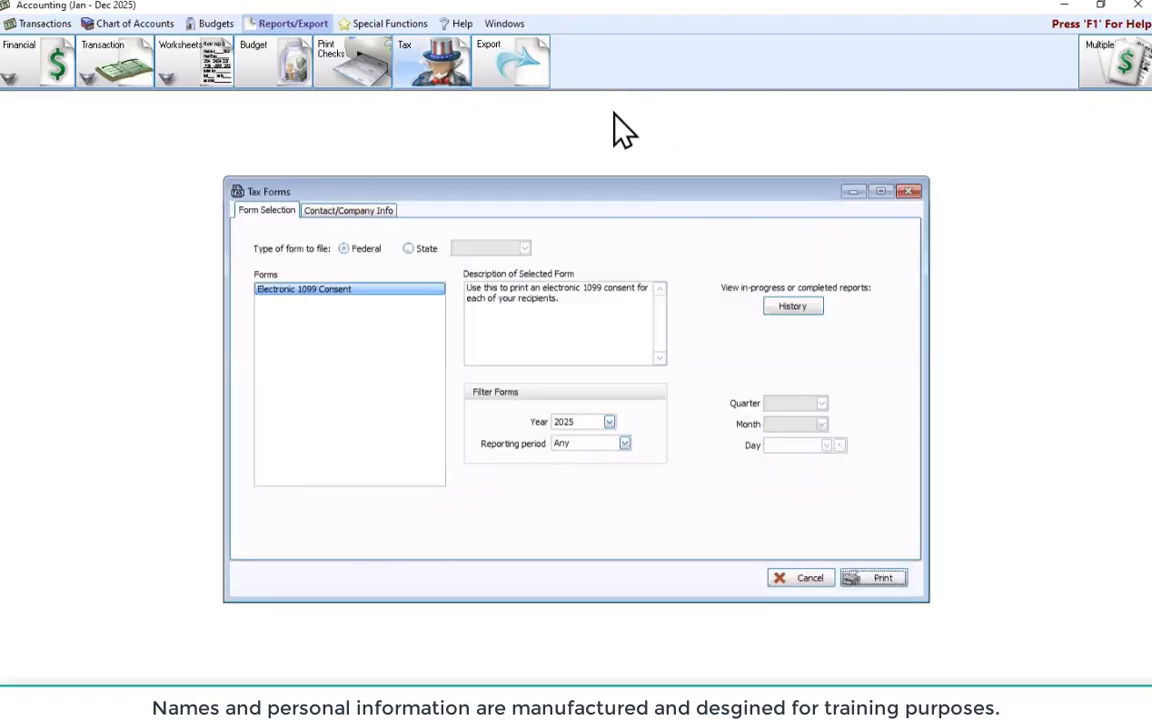
Filter Accounting's Tax Forms to 2024, pick 2024 1099-NEC, and list payees to print
{"action": "left_click", "coordinate": [609, 422]}
{"action": "left_click", "coordinate": [578, 450]}
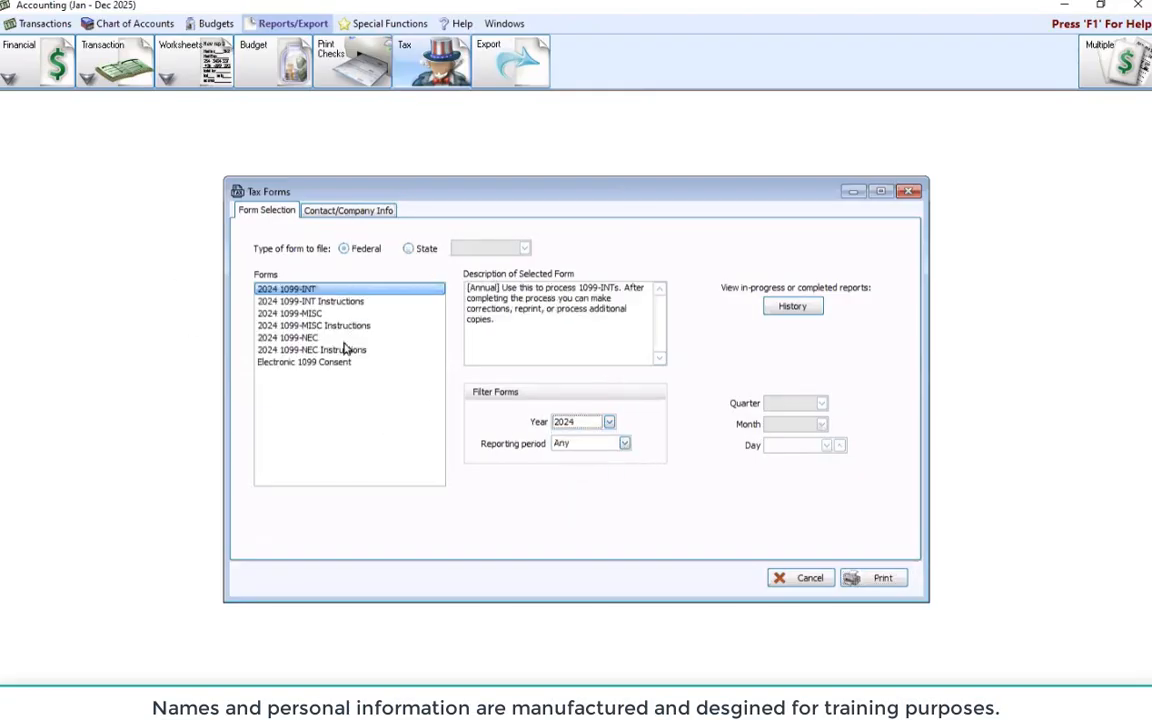
{"action": "left_click", "coordinate": [300, 338]}
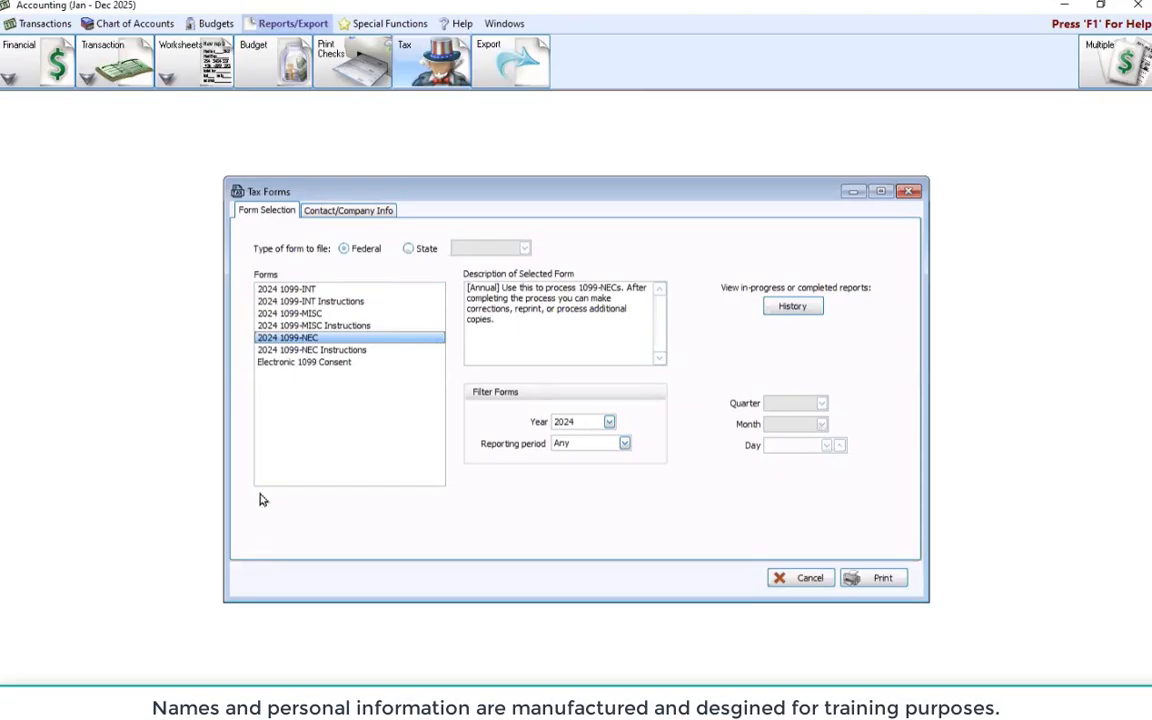
{"action": "left_click", "coordinate": [875, 578]}
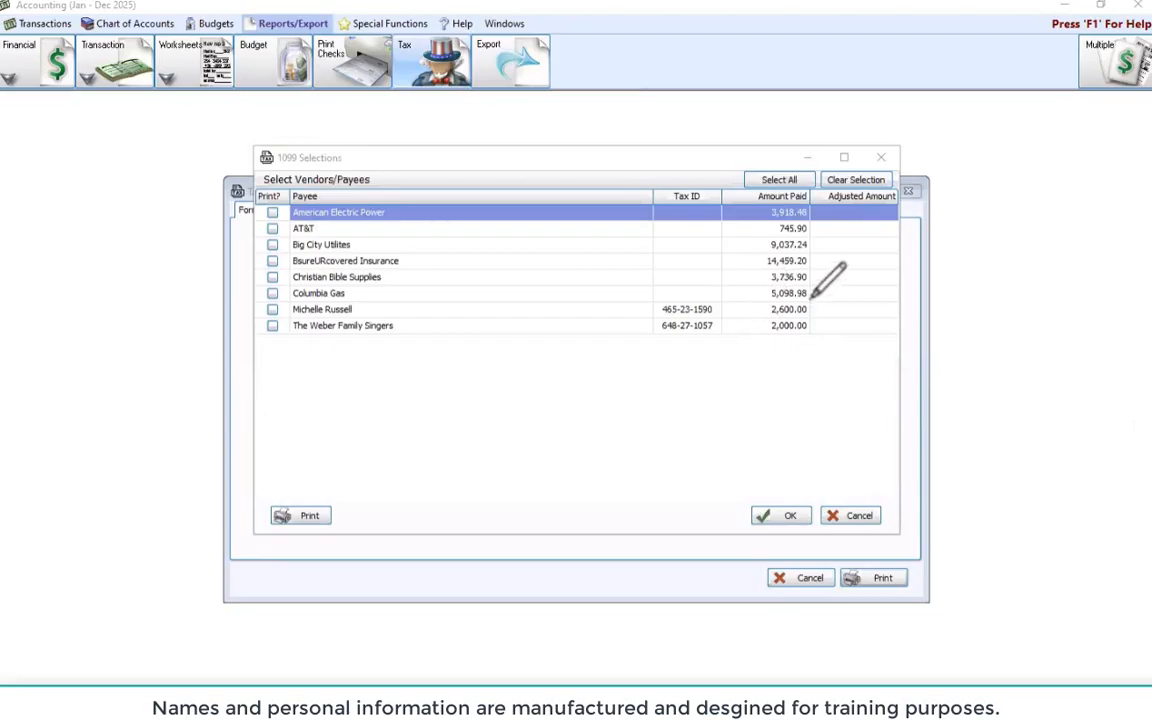
Tick Print? for the two payees that have tax IDs and confirm the selection
{"action": "mouse_move", "coordinate": [813, 294]}
{"action": "left_mouse_down"}
{"action": "mouse_move", "coordinate": [932, 305]}
{"action": "mouse_move", "coordinate": [872, 345]}
{"action": "mouse_move", "coordinate": [805, 315]}
{"action": "mouse_move", "coordinate": [814, 292]}
{"action": "left_mouse_up"}
{"action": "left_click", "coordinate": [272, 309]}
{"action": "left_click", "coordinate": [272, 326]}
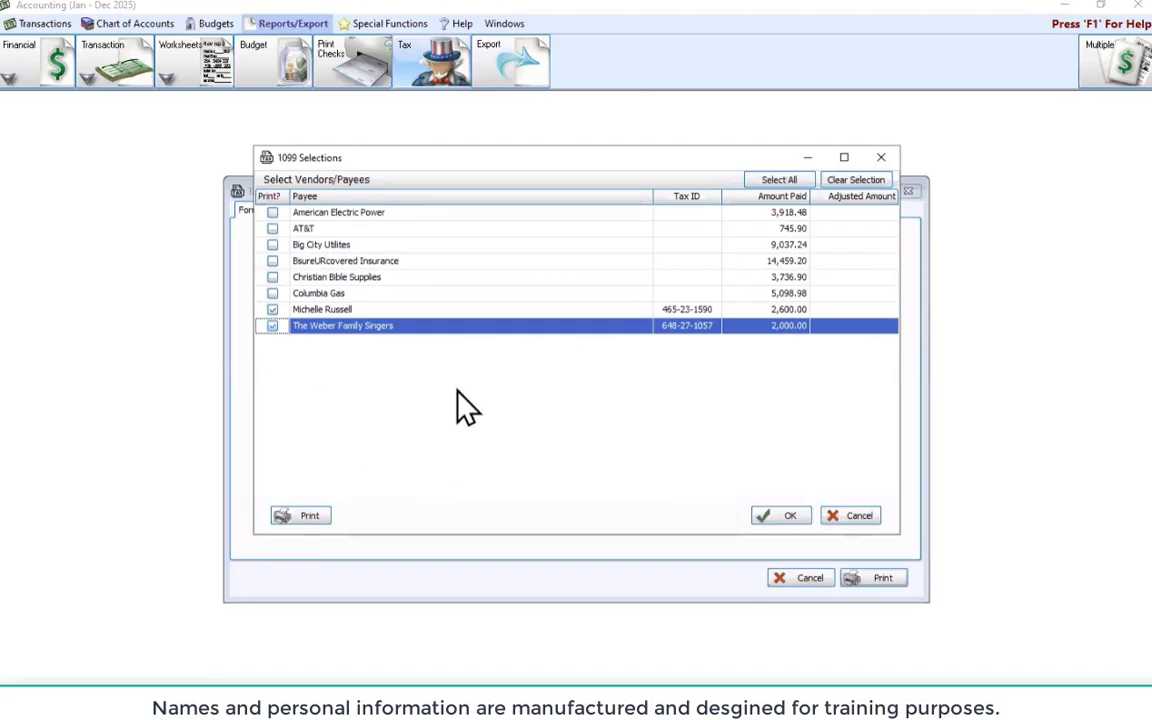
{"action": "left_click", "coordinate": [772, 518]}
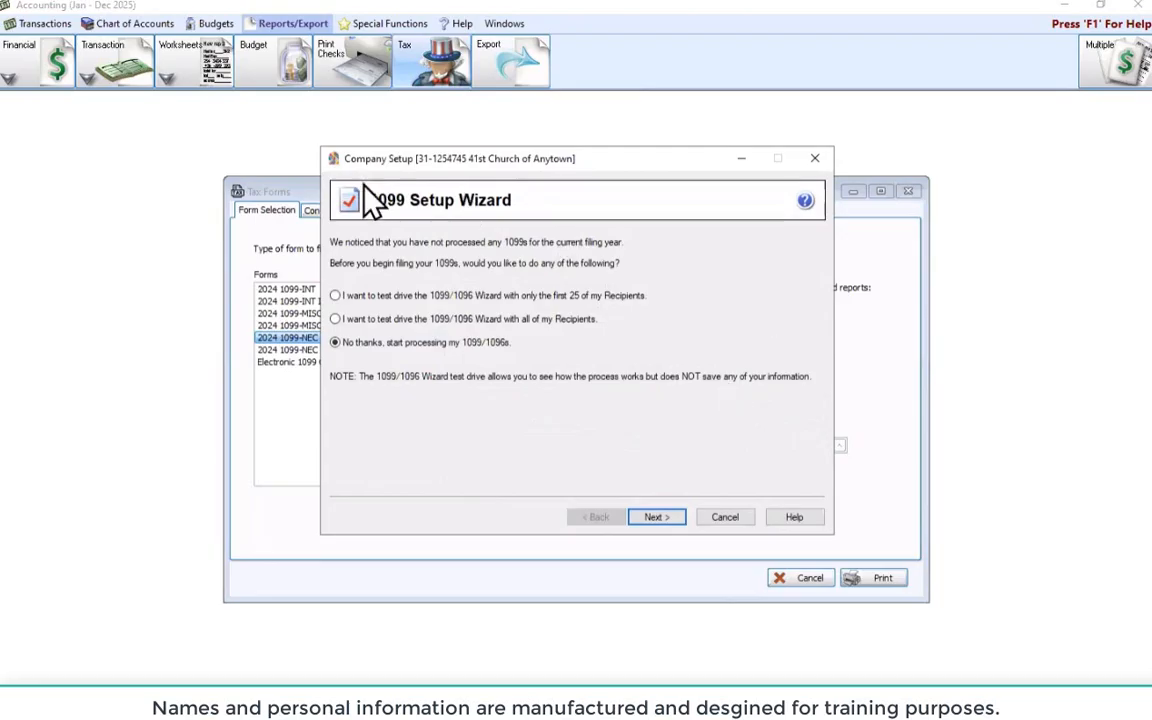
Skip the 1099 test drive and accept the payer TIN in the setup wizard
{"action": "left_click", "coordinate": [656, 519]}
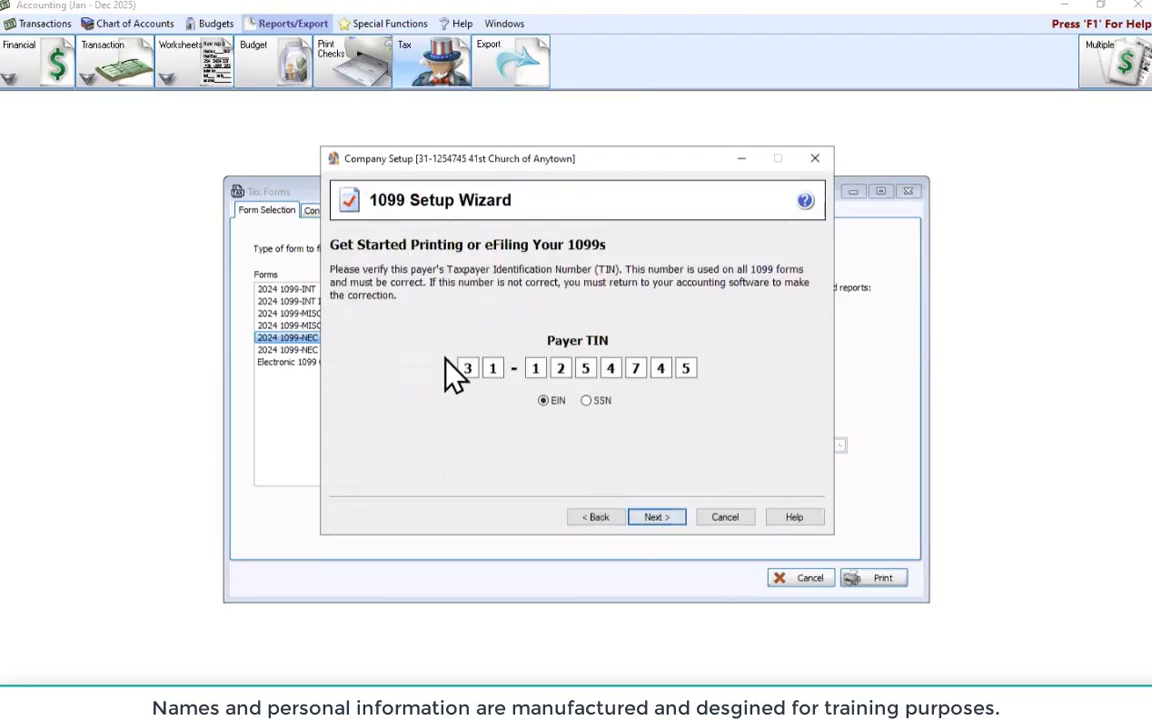
{"action": "left_click", "coordinate": [652, 520]}
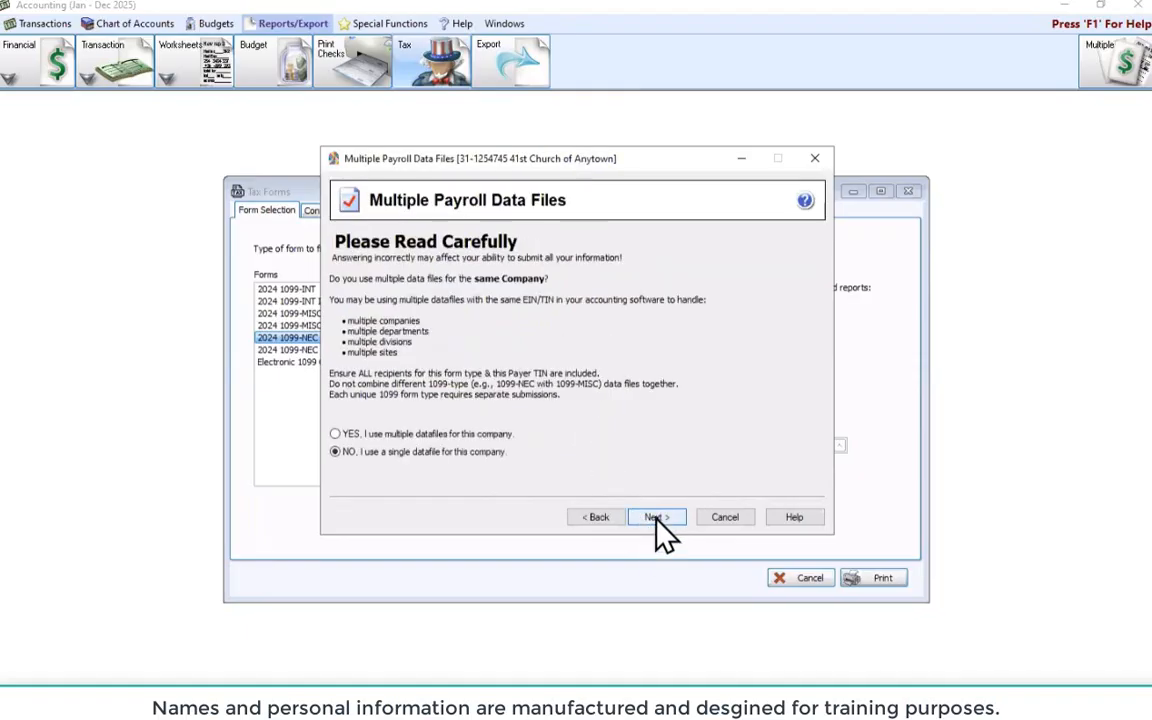
Choose 'YES, I use multiple datafiles for this company' and continue to Multiple 1099 Data Files
{"action": "left_click", "coordinate": [335, 434]}
{"action": "left_click", "coordinate": [651, 518]}
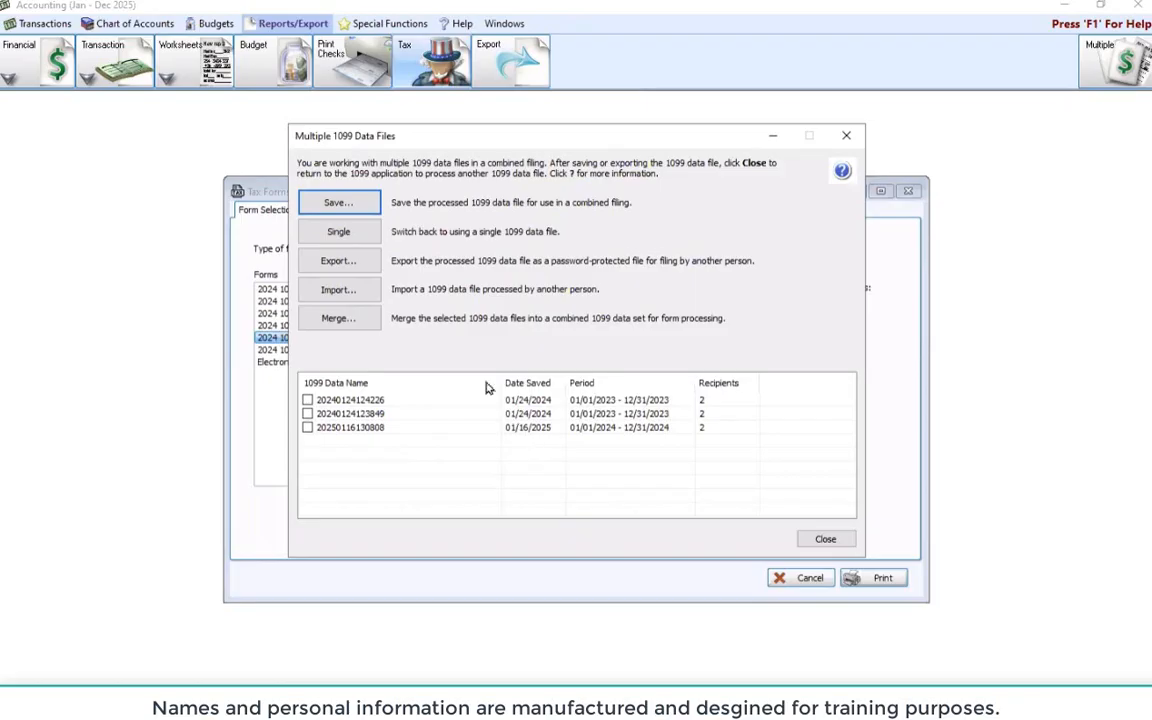
Save the processed 1099 data under the name 123456789
{"action": "left_click", "coordinate": [340, 204]}
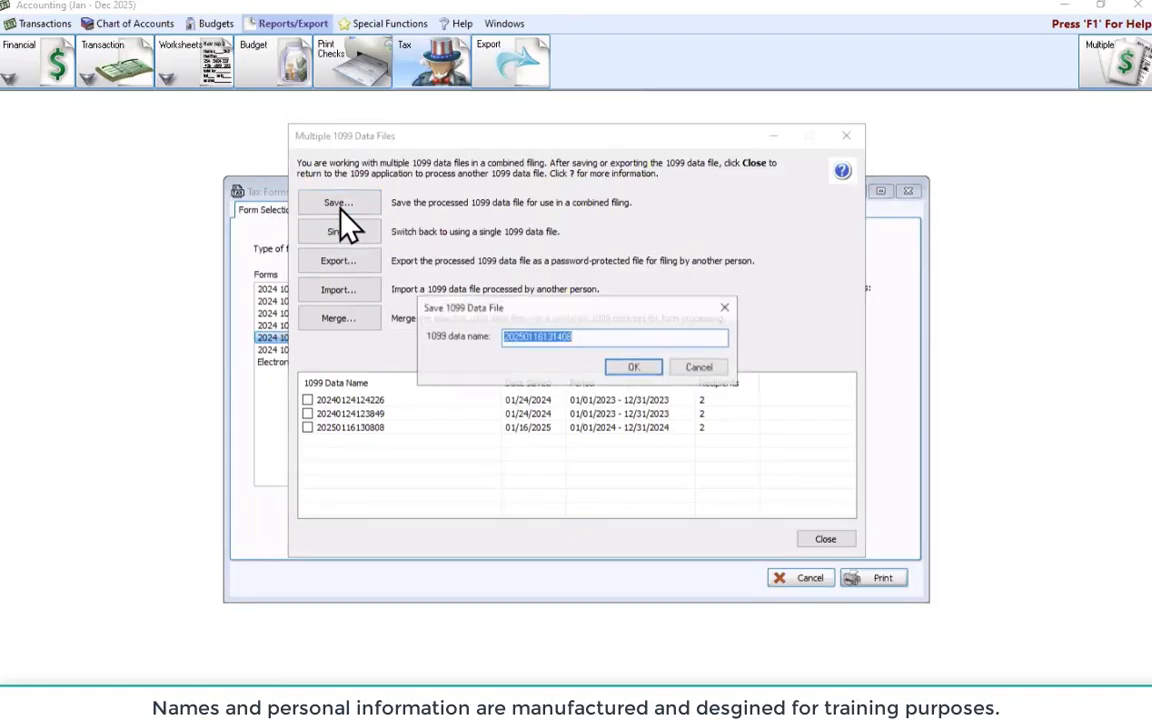
{"action": "left_click", "coordinate": [609, 338]}
{"action": "key", "text": "BackSpace"}
{"action": "key", "text": "BackSpace"}
{"action": "key", "text": "BackSpace"}
{"action": "key", "text": "BackSpace"}
{"action": "key", "text": "BackSpace"}
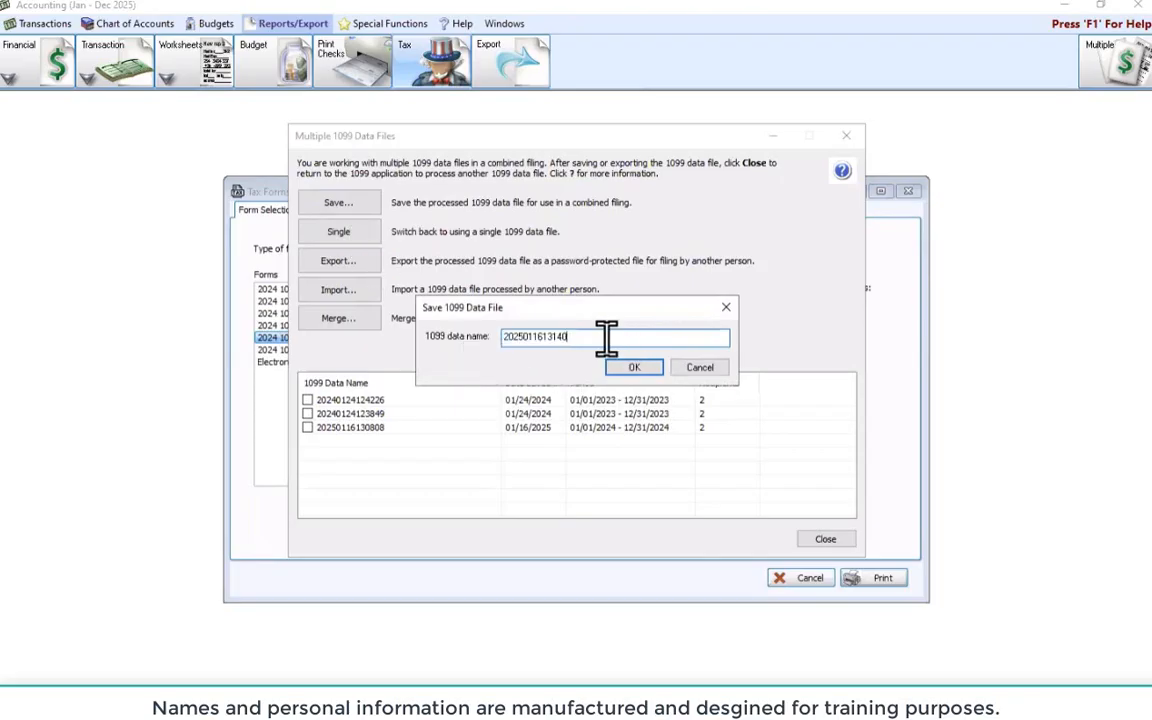
{"action": "key", "text": "BackSpace"}
{"action": "key", "text": "BackSpace"}
{"action": "key", "text": "BackSpace"}
{"action": "key", "text": "BackSpace"}
{"action": "key", "text": "BackSpace"}
{"action": "key", "text": "BackSpace"}
{"action": "key", "text": "BackSpace"}
{"action": "key", "text": "BackSpace"}
{"action": "key", "text": "BackSpace"}
{"action": "type", "text": "123456789"}
{"action": "left_click", "coordinate": [634, 367]}
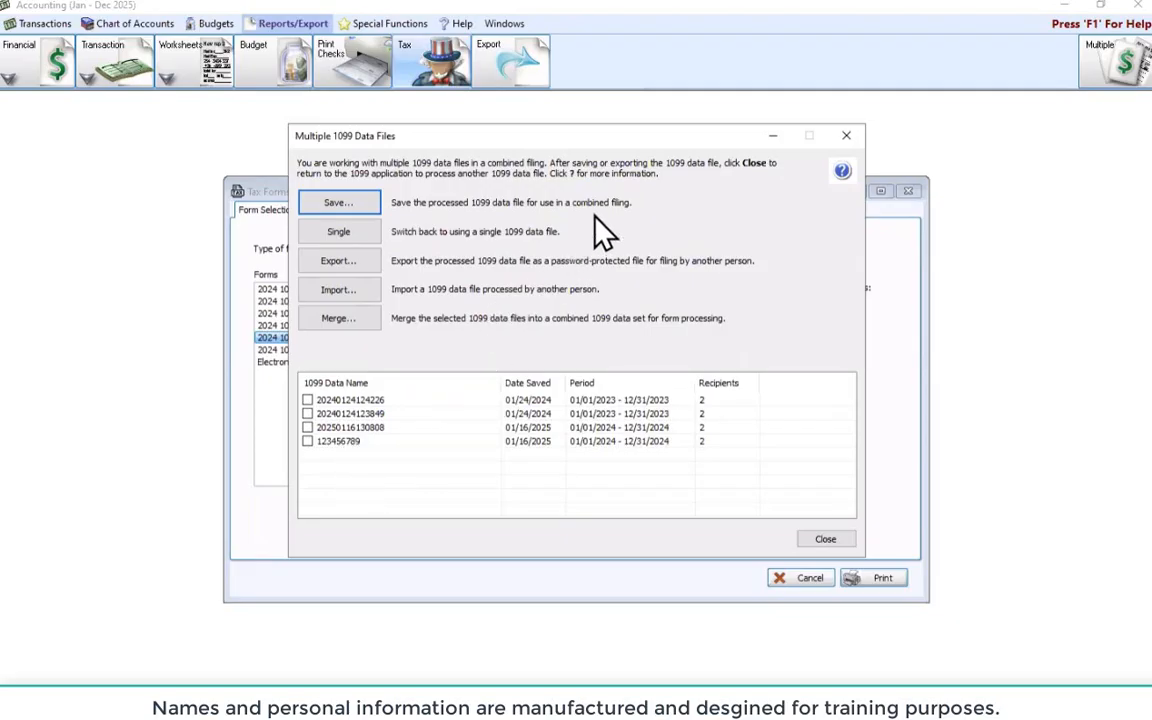
{"action": "left_click", "coordinate": [308, 428]}
{"action": "left_click", "coordinate": [308, 441]}
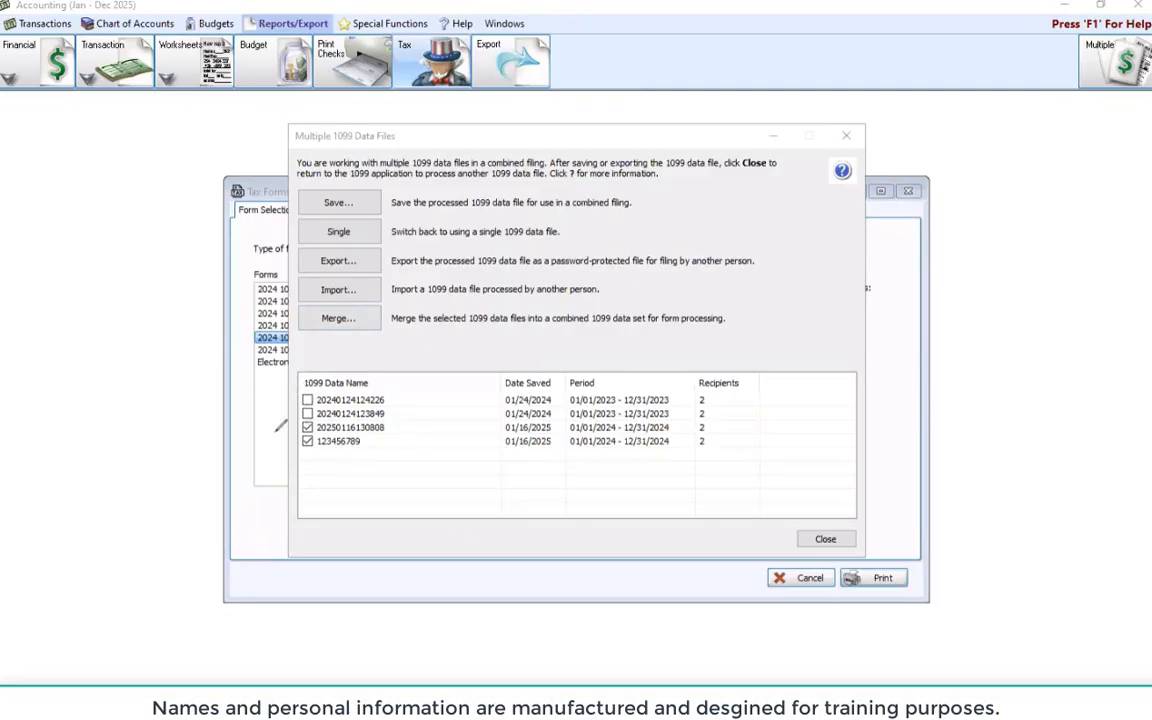
{"action": "mouse_move", "coordinate": [271, 427]}
{"action": "left_mouse_down"}
{"action": "mouse_move", "coordinate": [297, 428]}
{"action": "mouse_move", "coordinate": [264, 440]}
{"action": "left_mouse_up"}
{"action": "mouse_move", "coordinate": [352, 280]}
{"action": "left_mouse_down"}
{"action": "mouse_move", "coordinate": [360, 292]}
{"action": "mouse_move", "coordinate": [290, 305]}
{"action": "mouse_move", "coordinate": [304, 308]}
{"action": "left_mouse_up"}
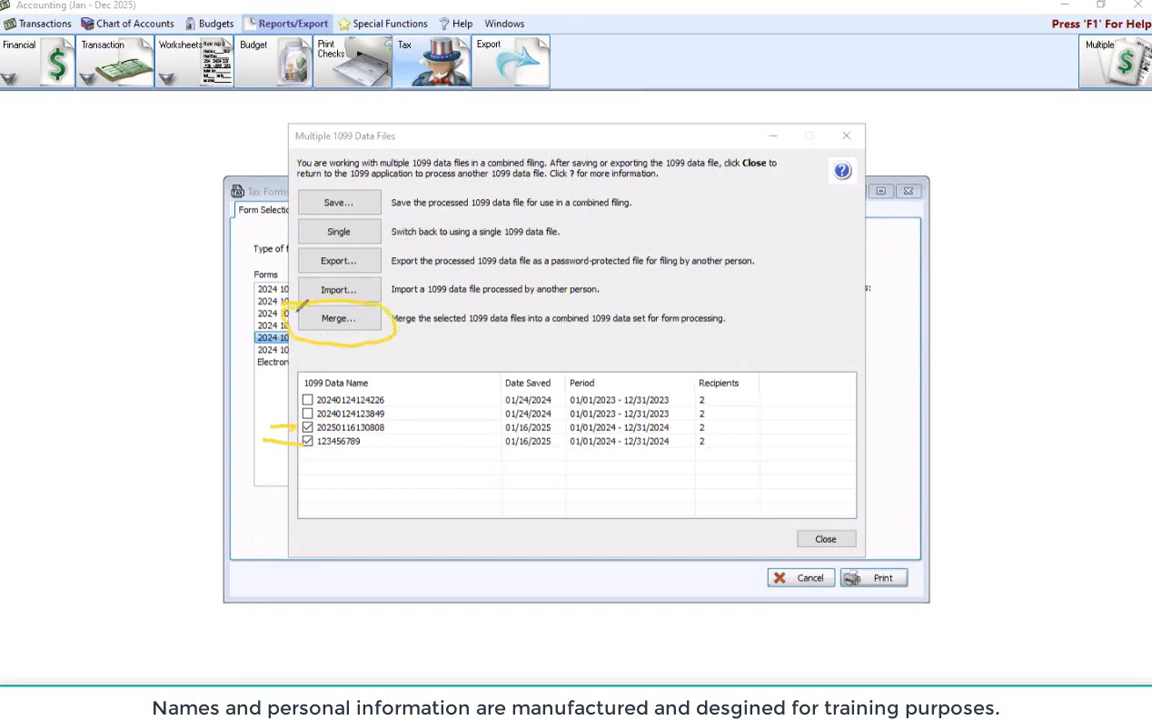
{"action": "mouse_move", "coordinate": [180, 313]}
{"action": "left_mouse_down"}
{"action": "mouse_move", "coordinate": [288, 324]}
{"action": "mouse_move", "coordinate": [283, 337]}
{"action": "left_mouse_up"}
{"action": "left_click_drag", "start_coordinate": [255, 285], "coordinate": [284, 322]}
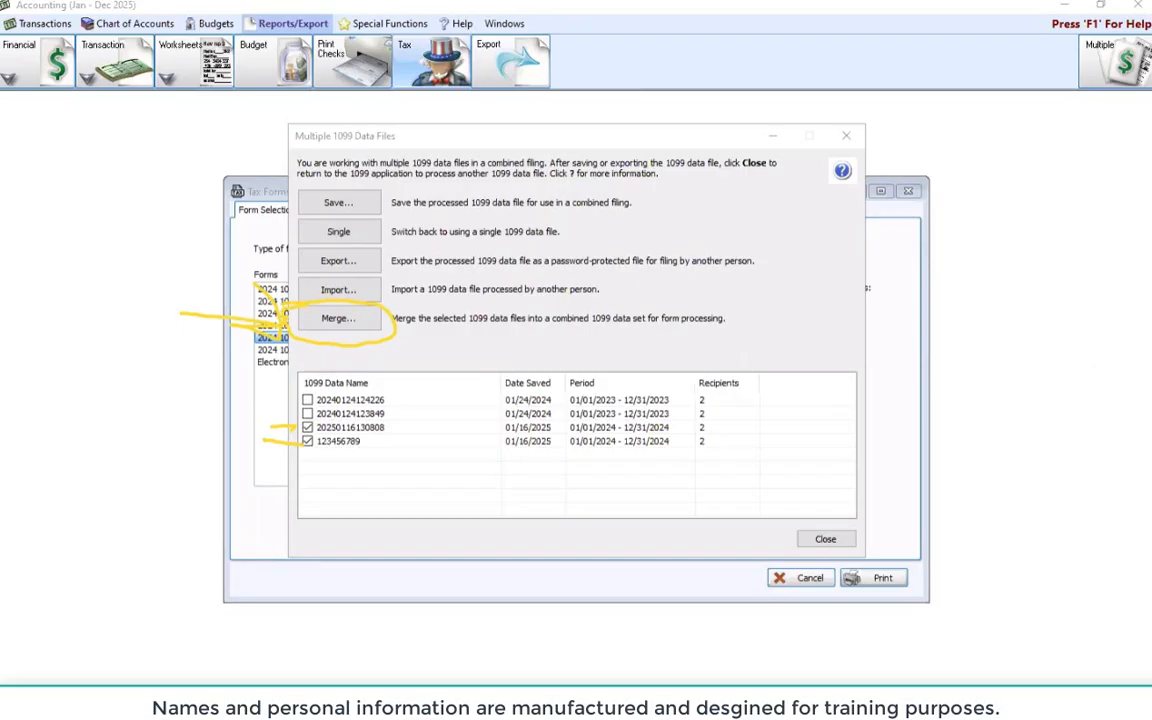
{"action": "key", "text": "Escape"}
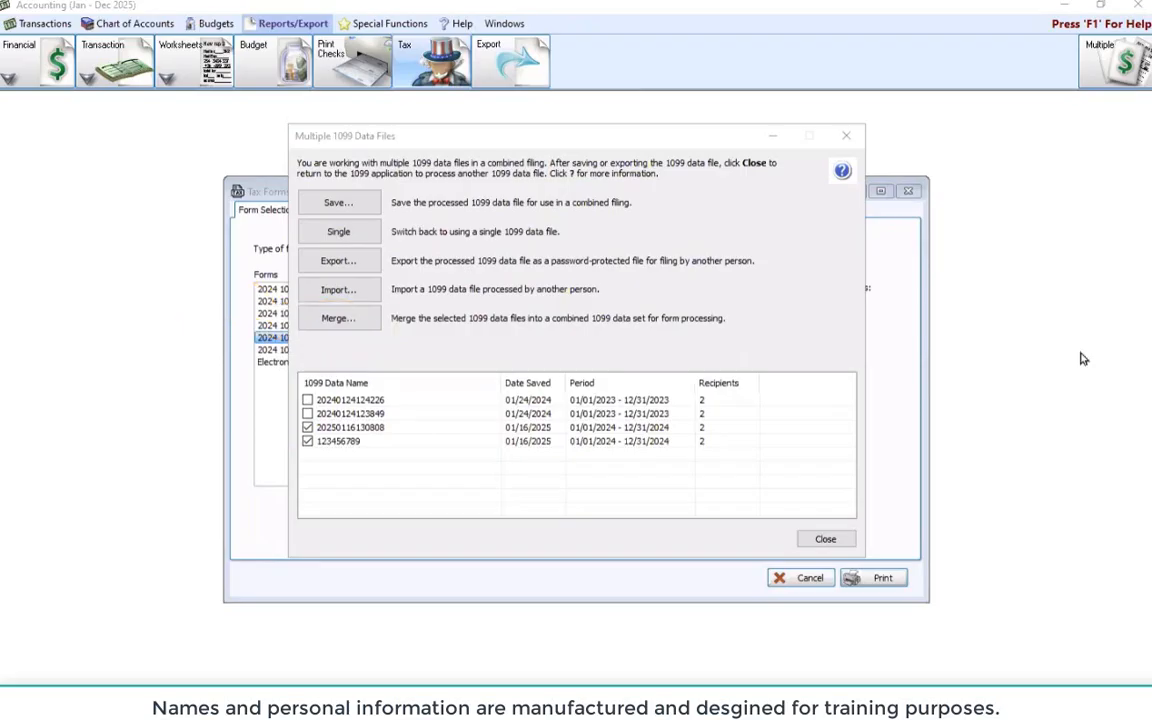
{"action": "left_click", "coordinate": [340, 338]}
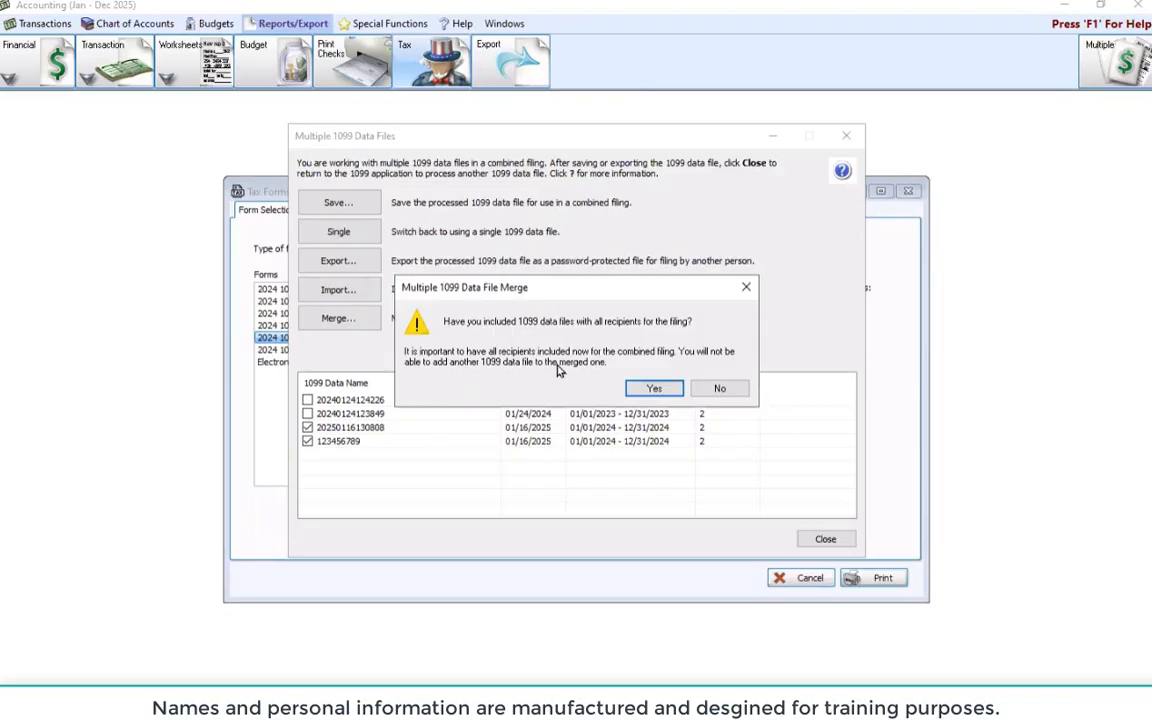
Confirm merging both data files and continue once the merge log finishes
{"action": "left_click", "coordinate": [652, 390]}
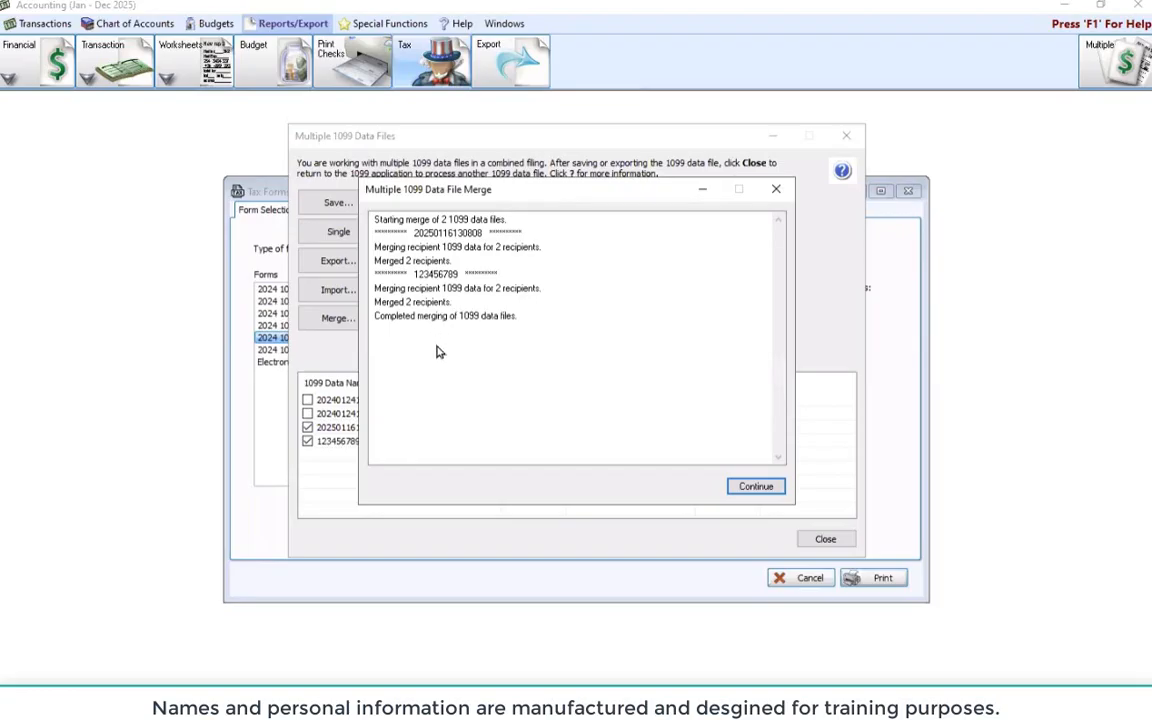
{"action": "left_click", "coordinate": [756, 498]}
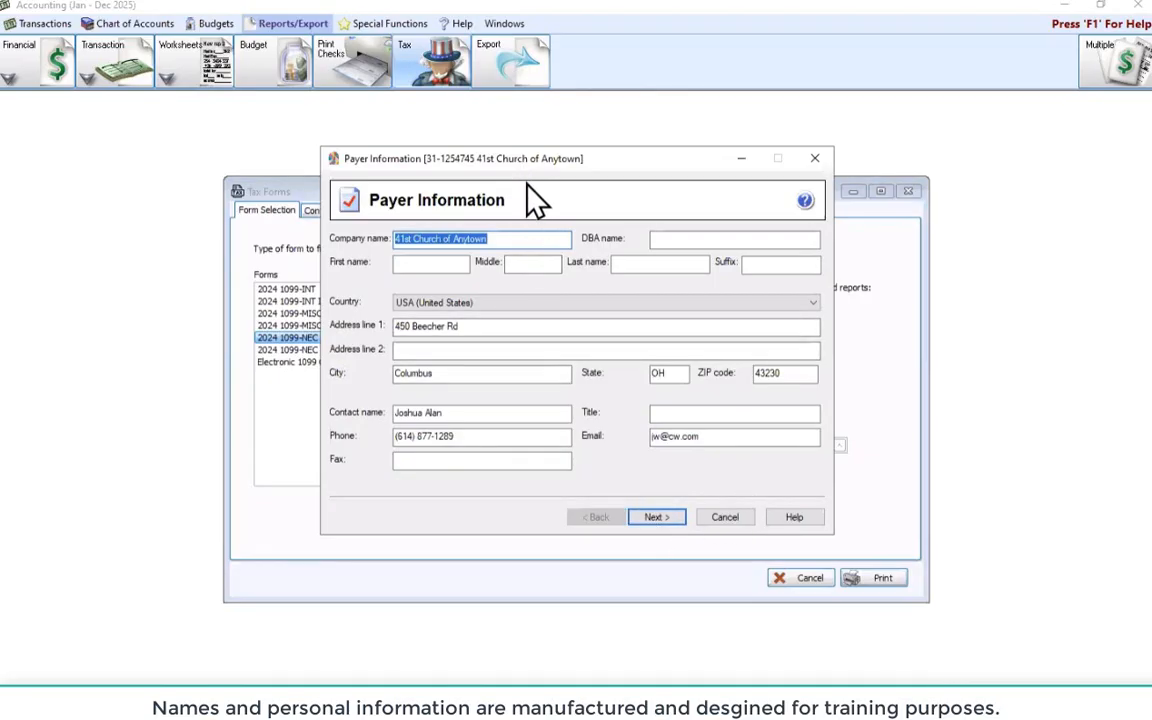
Accept the payer information, own-company filing, no transfer agent, and the listed state tax items
{"action": "left_click", "coordinate": [648, 519]}
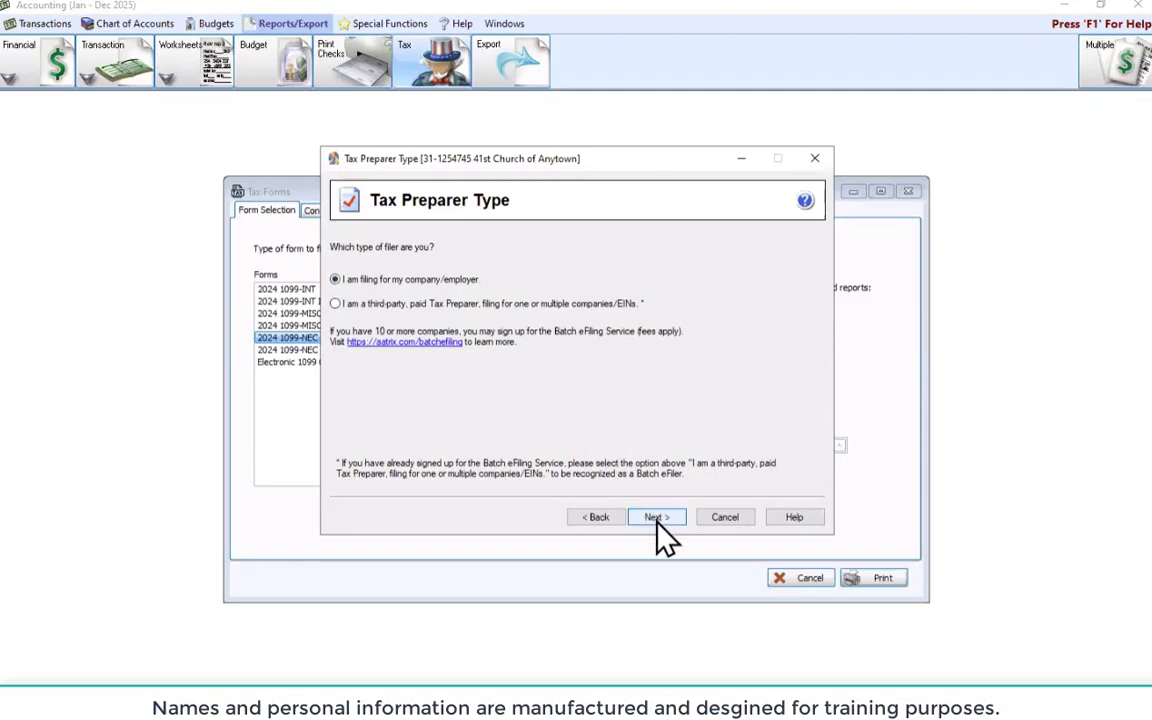
{"action": "left_click", "coordinate": [655, 517]}
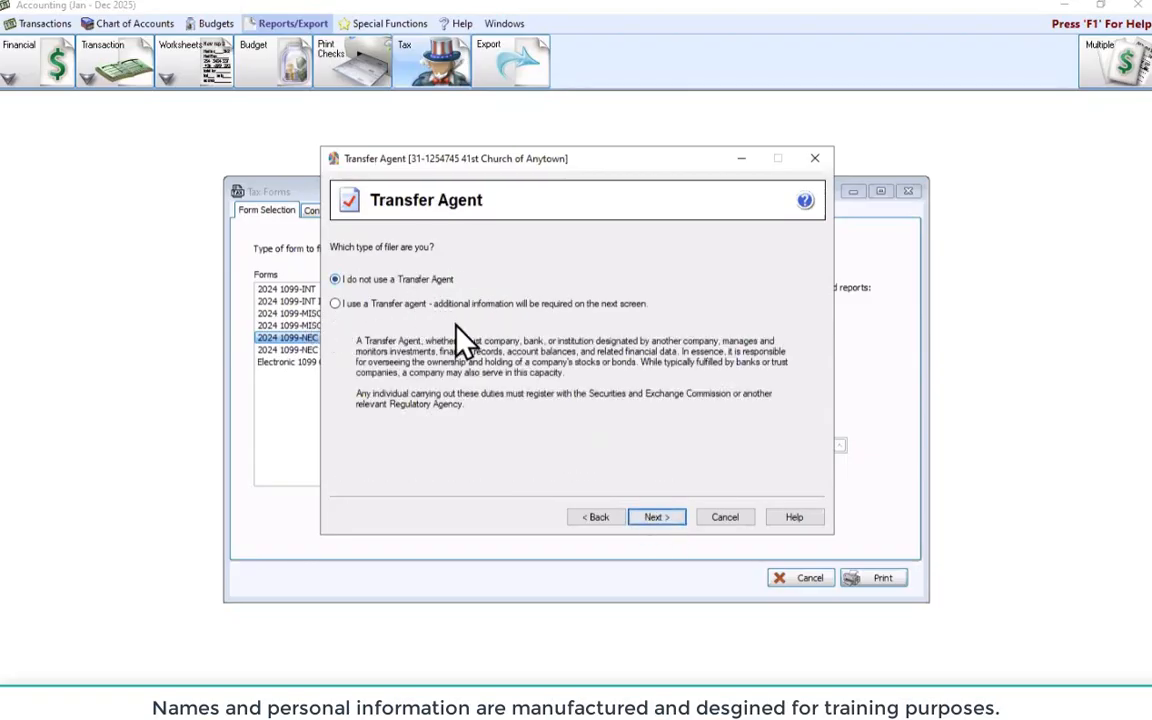
{"action": "left_click", "coordinate": [640, 522]}
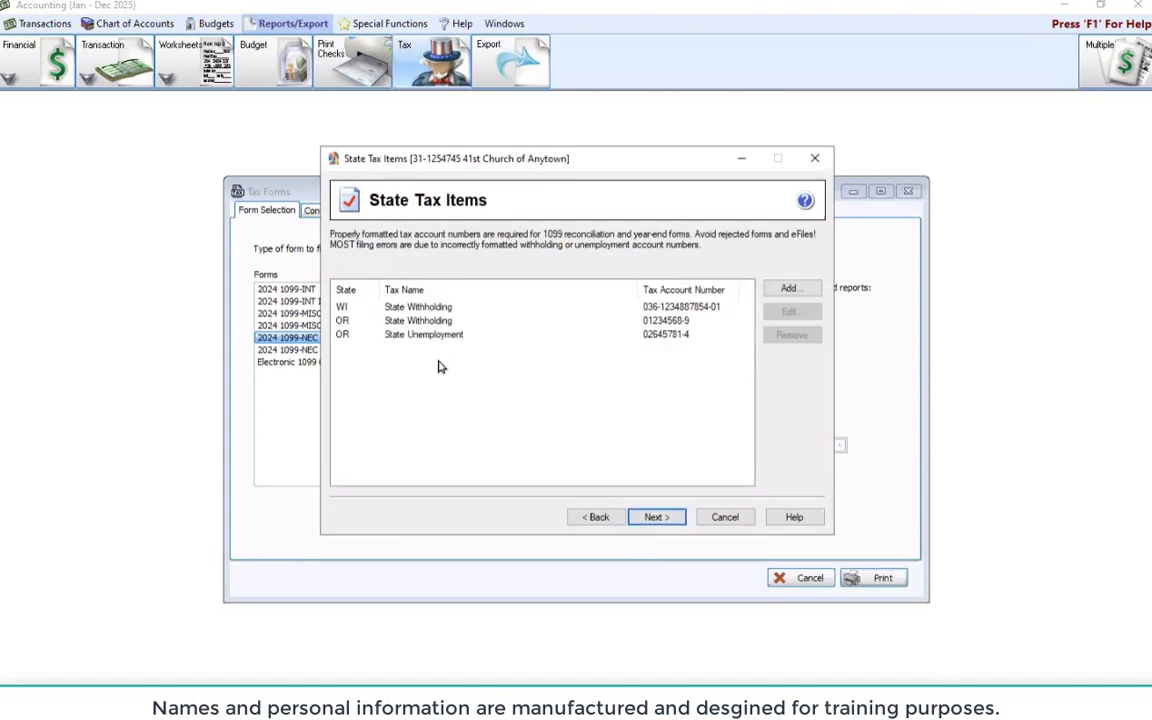
{"action": "left_click", "coordinate": [660, 525]}
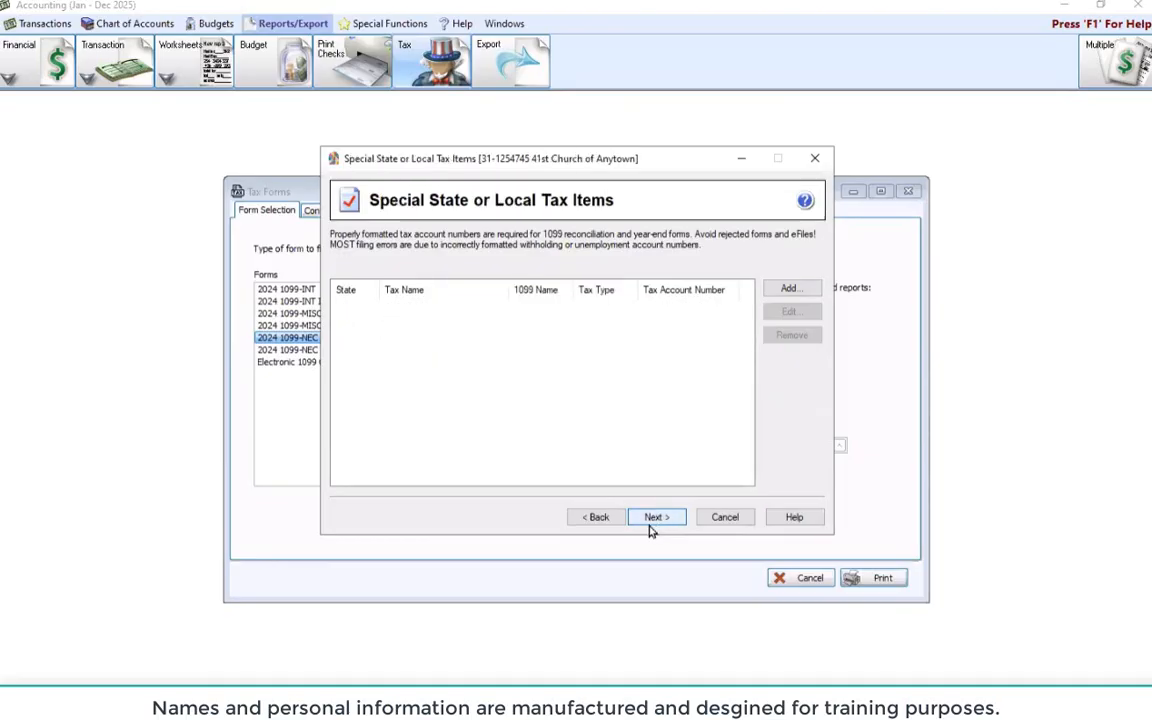
Skip special local taxes, confirm no electronic-only recipients, and leave zero-value recipient IDs blank
{"action": "left_click", "coordinate": [652, 526]}
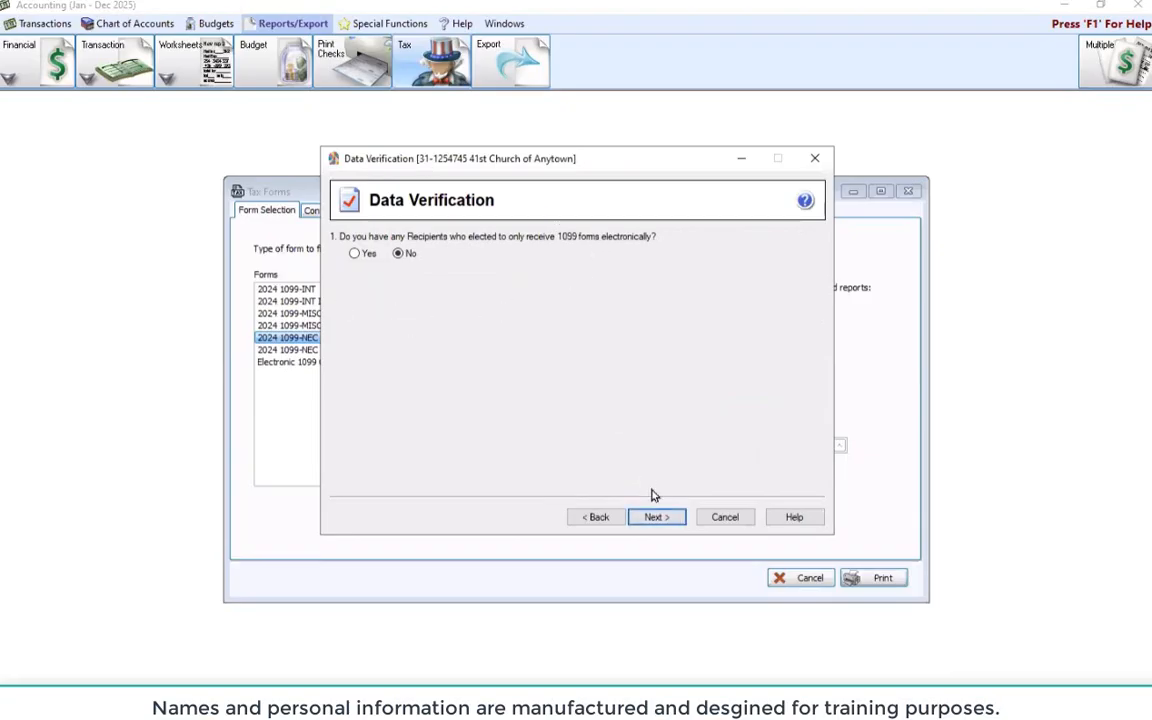
{"action": "left_click", "coordinate": [664, 520]}
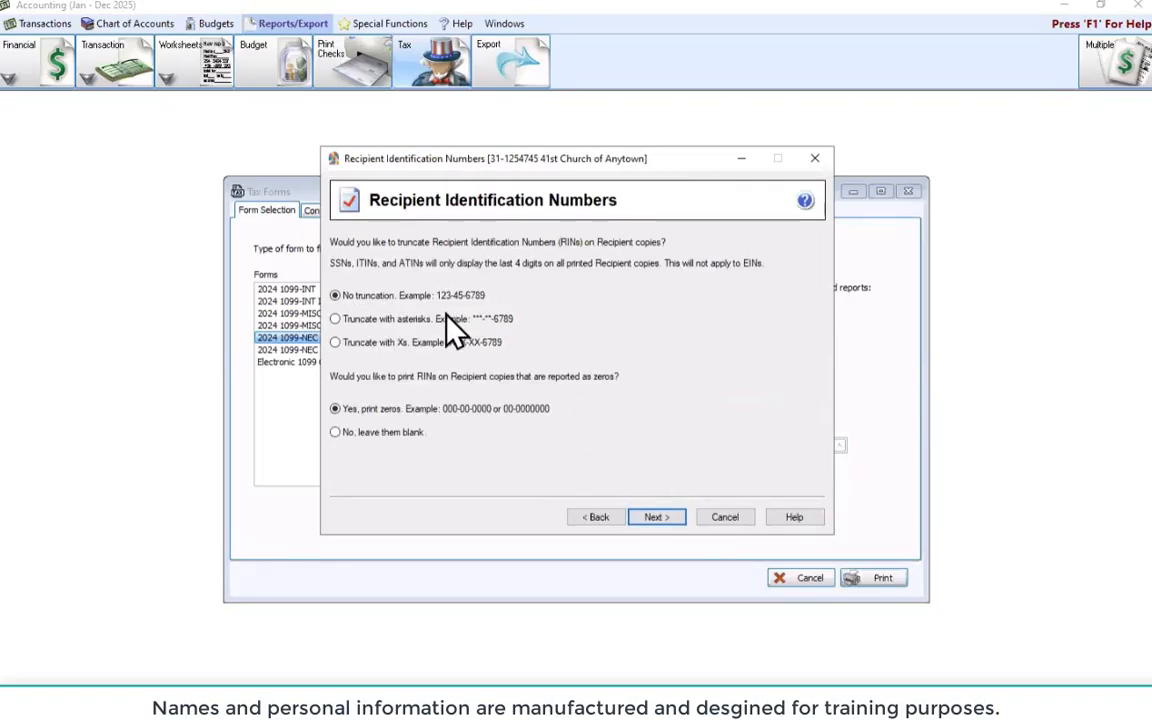
{"action": "left_click", "coordinate": [338, 432]}
{"action": "left_click", "coordinate": [652, 520]}
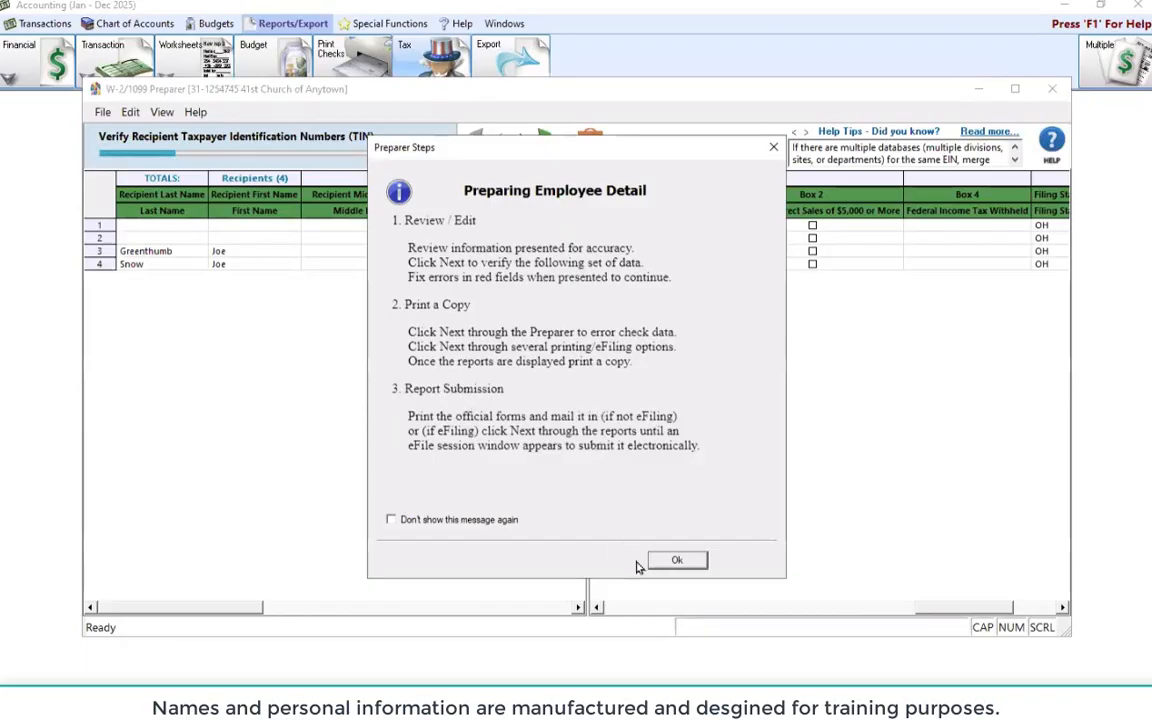
Dismiss the Preparer Steps notice, review the TIN grid columns, and advance to the error report
{"action": "left_click", "coordinate": [676, 566]}
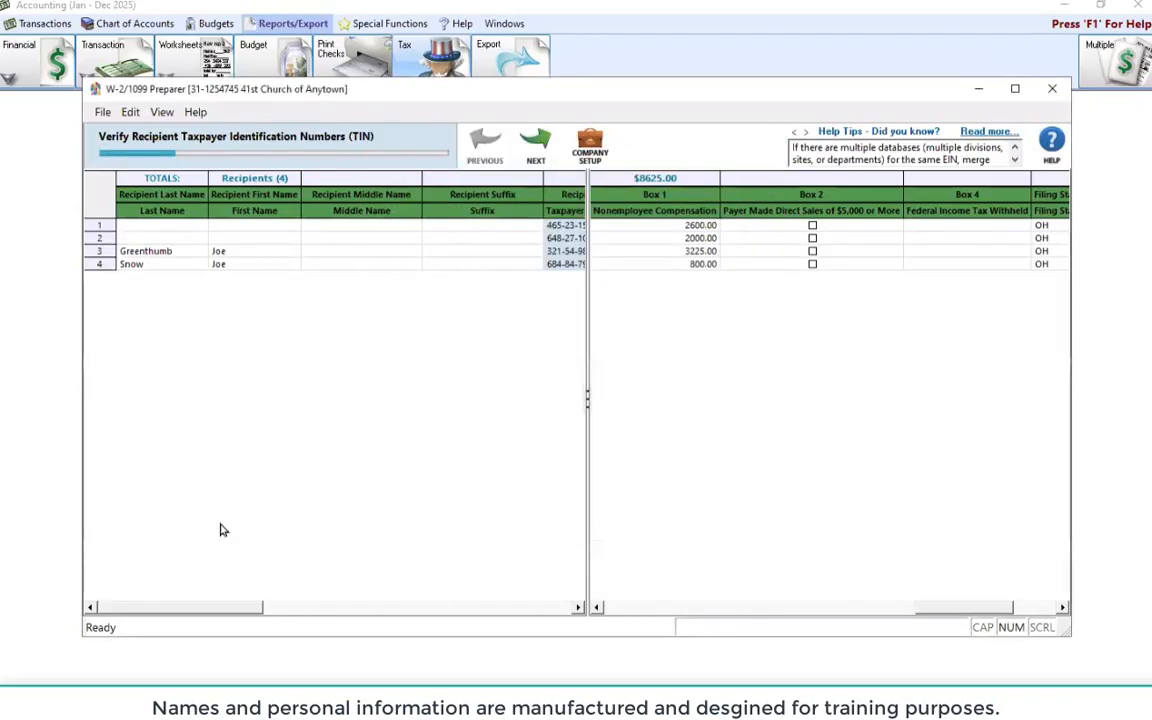
{"action": "left_click", "coordinate": [326, 608]}
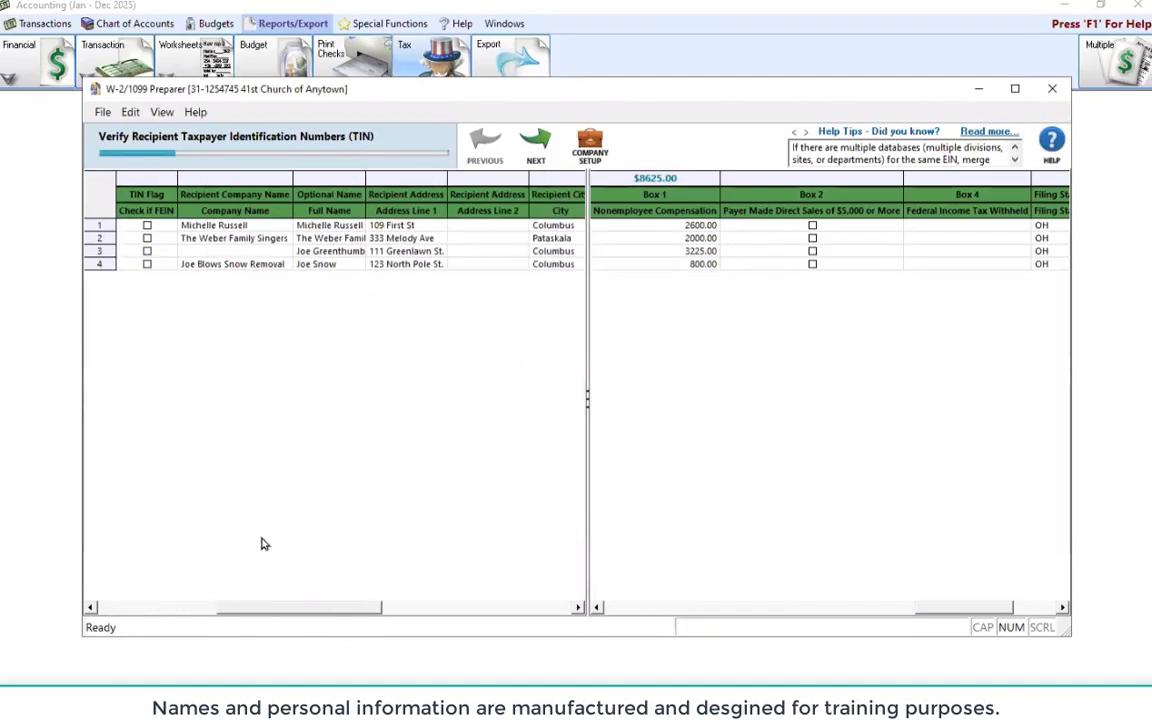
{"action": "left_click", "coordinate": [206, 608]}
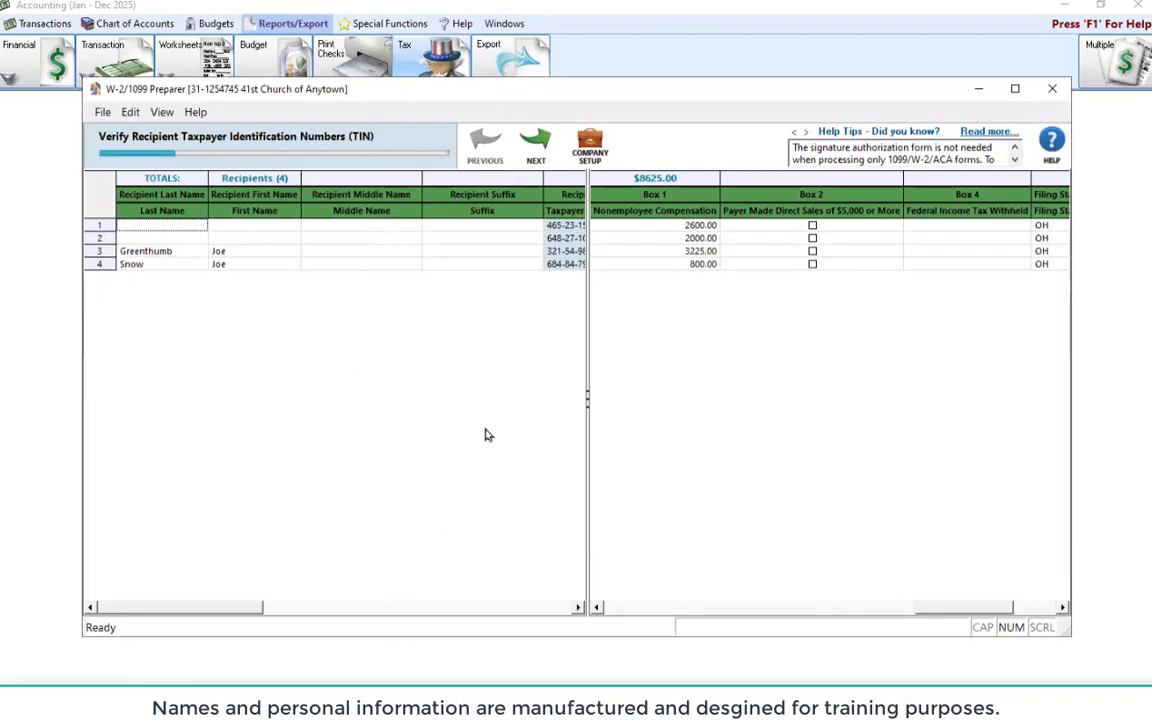
{"action": "left_click", "coordinate": [537, 148]}
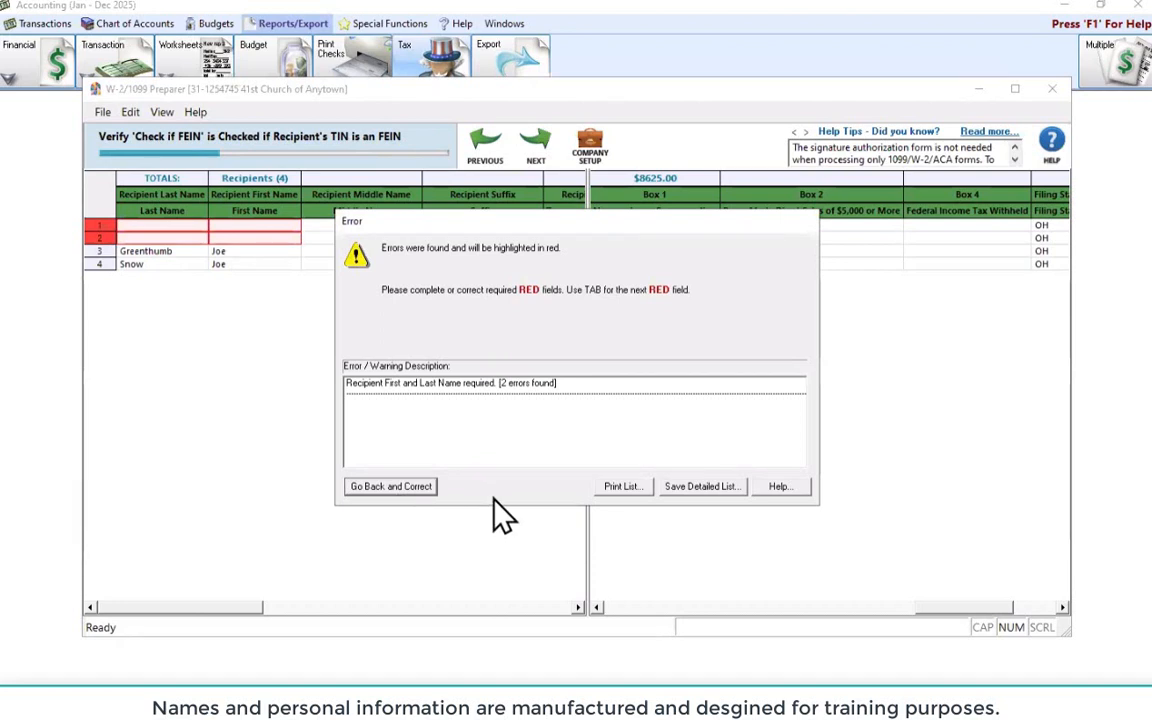
Return to the grid and enter the first recipient's missing last and first names
{"action": "left_click", "coordinate": [396, 491]}
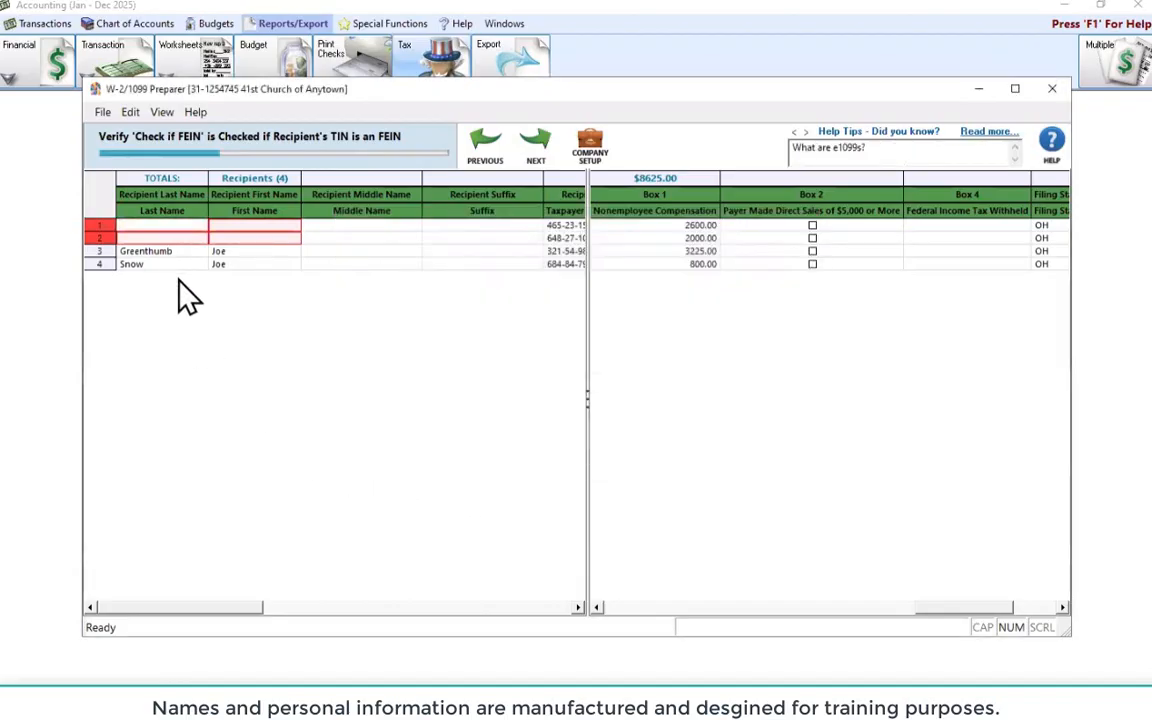
{"action": "left_click", "coordinate": [279, 607]}
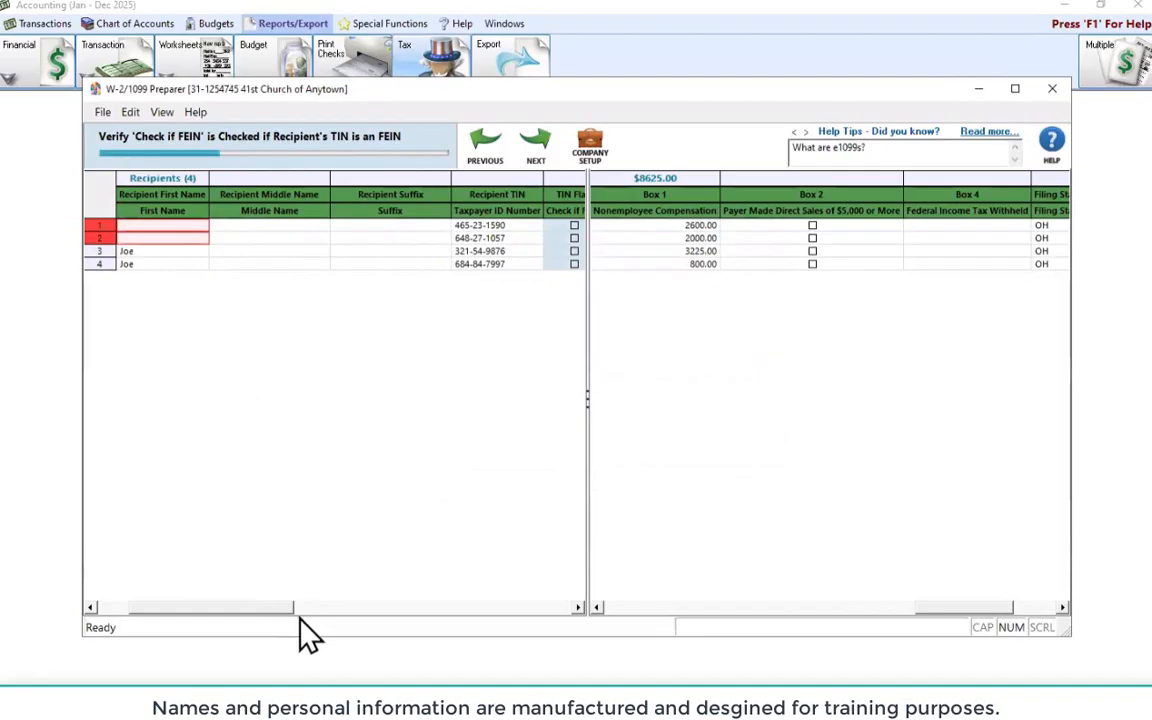
{"action": "left_click_drag", "start_coordinate": [299, 617], "coordinate": [247, 614]}
{"action": "left_click", "coordinate": [157, 226]}
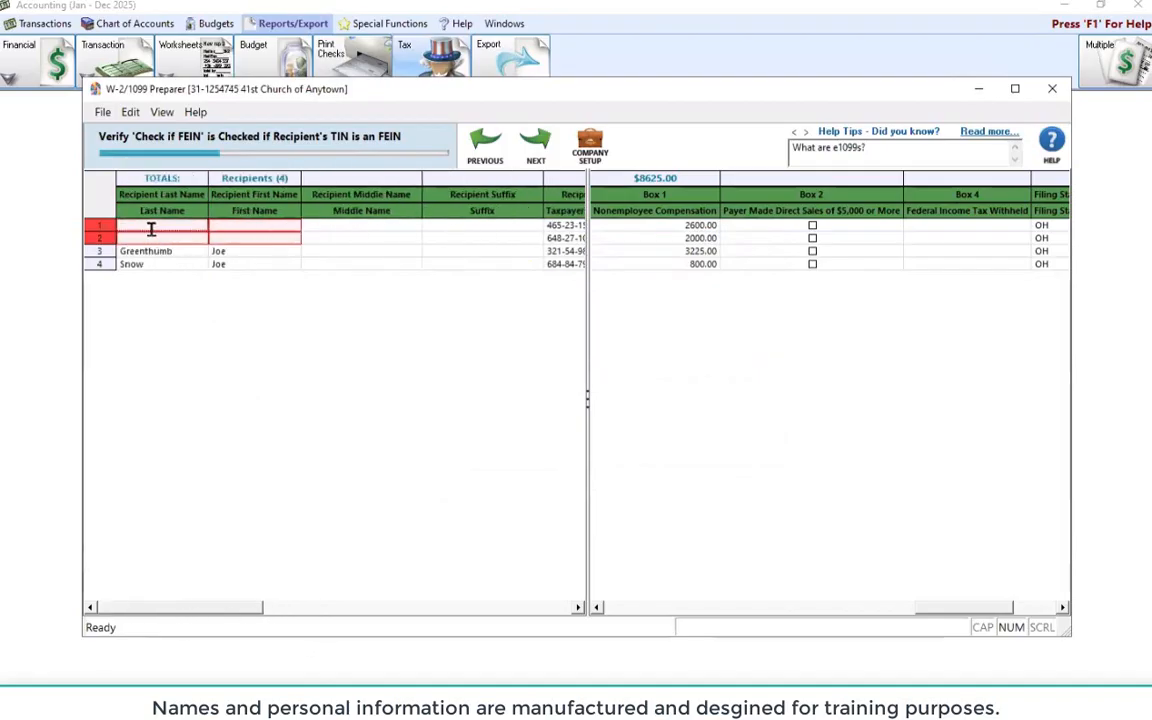
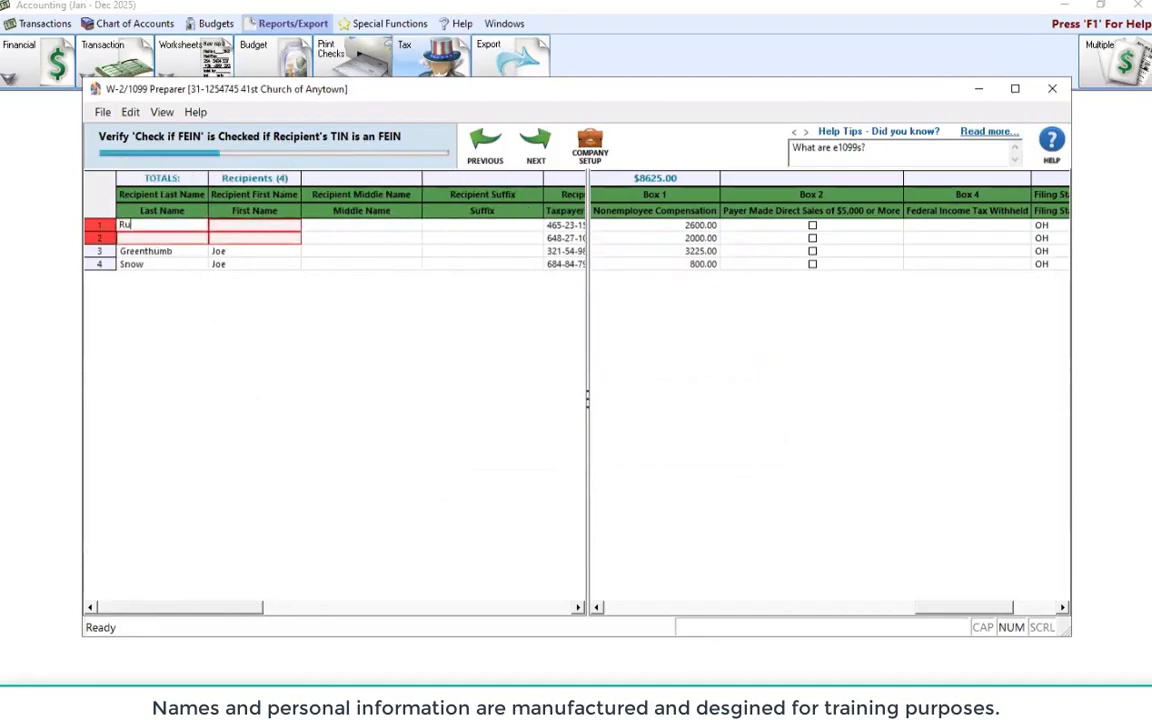
{"action": "key", "text": "Tab"}
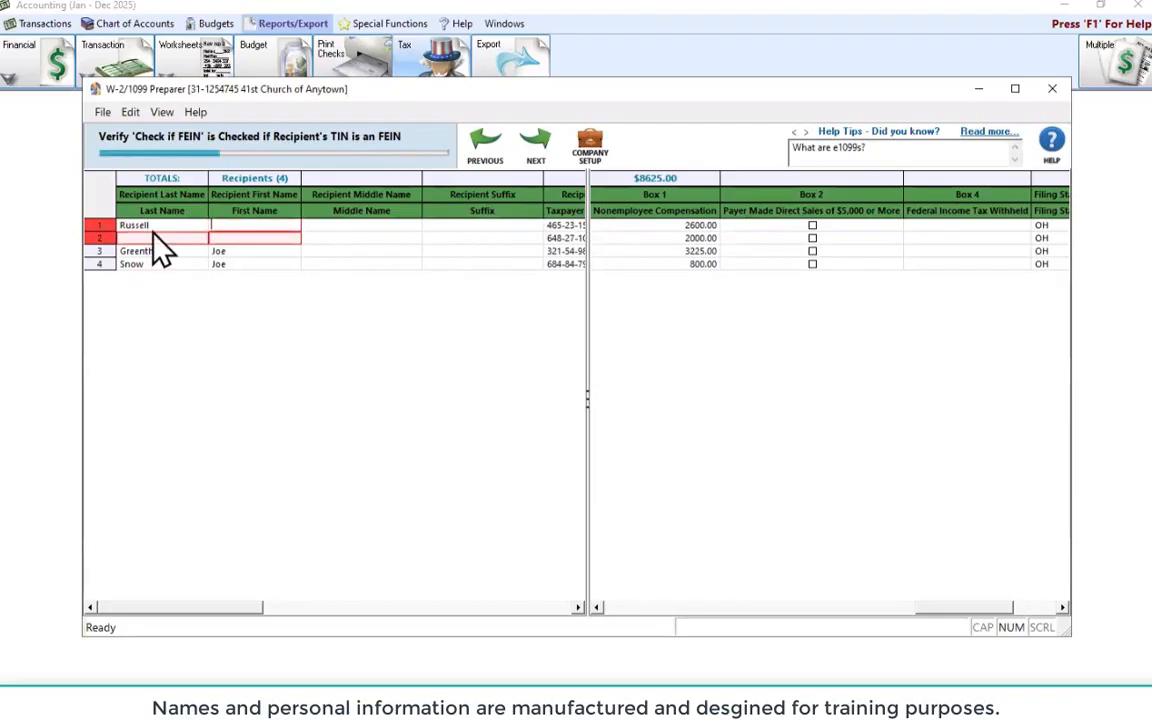
Enter the second recipient's missing last and first names and commit the entry
{"action": "left_click", "coordinate": [141, 238]}
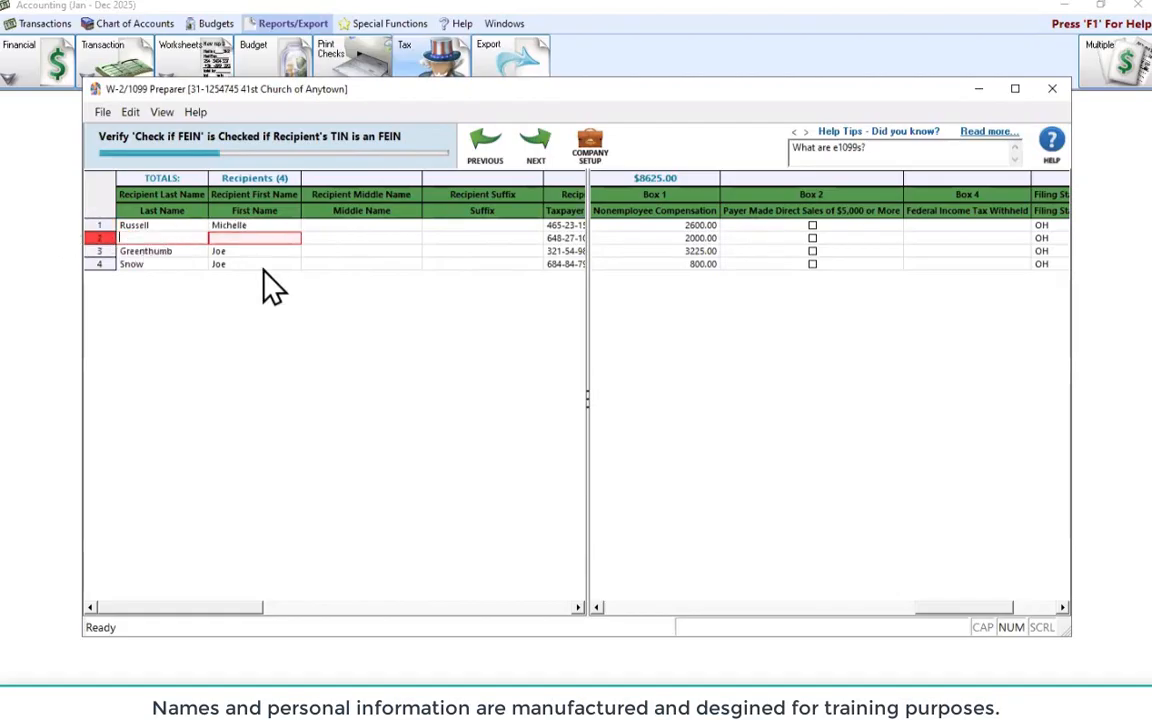
{"action": "key", "text": "Tab"}
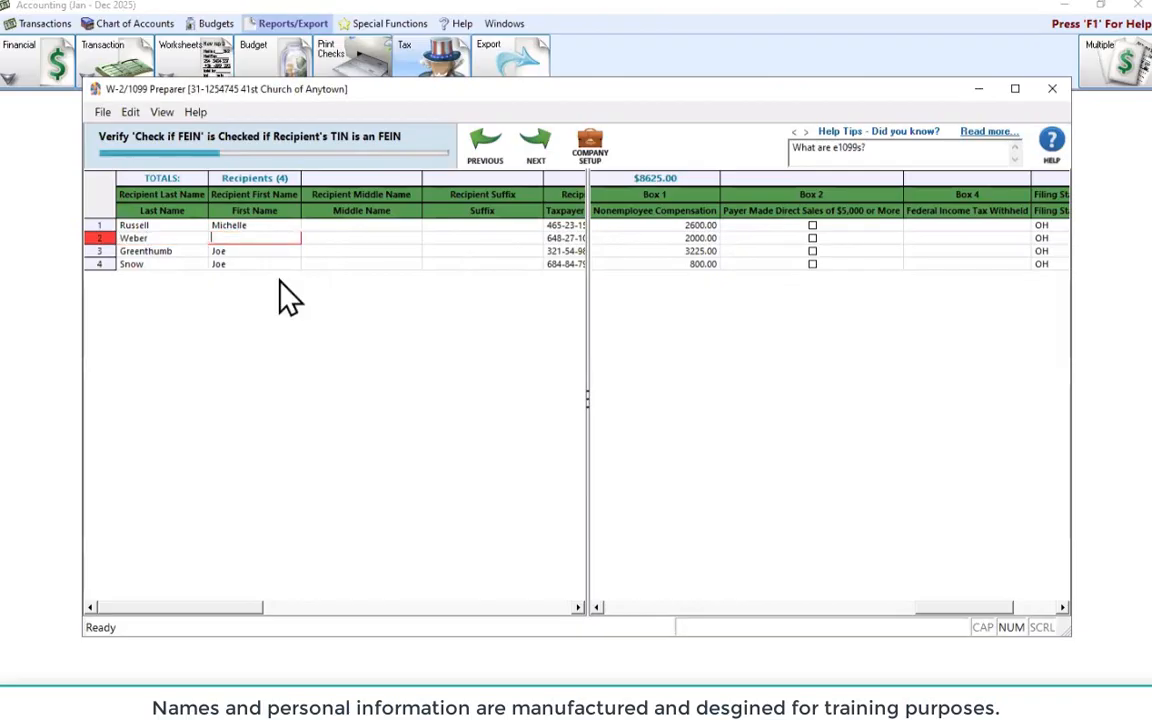
{"action": "left_click", "coordinate": [311, 240]}
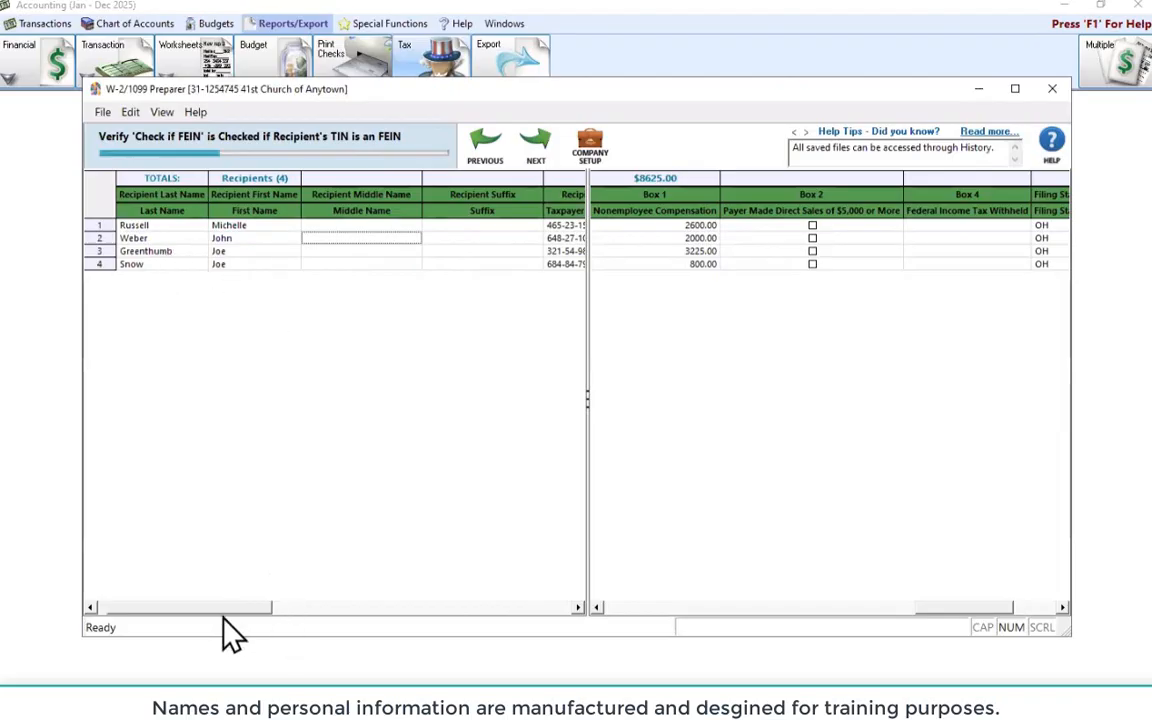
{"action": "left_click_drag", "start_coordinate": [221, 609], "coordinate": [310, 610]}
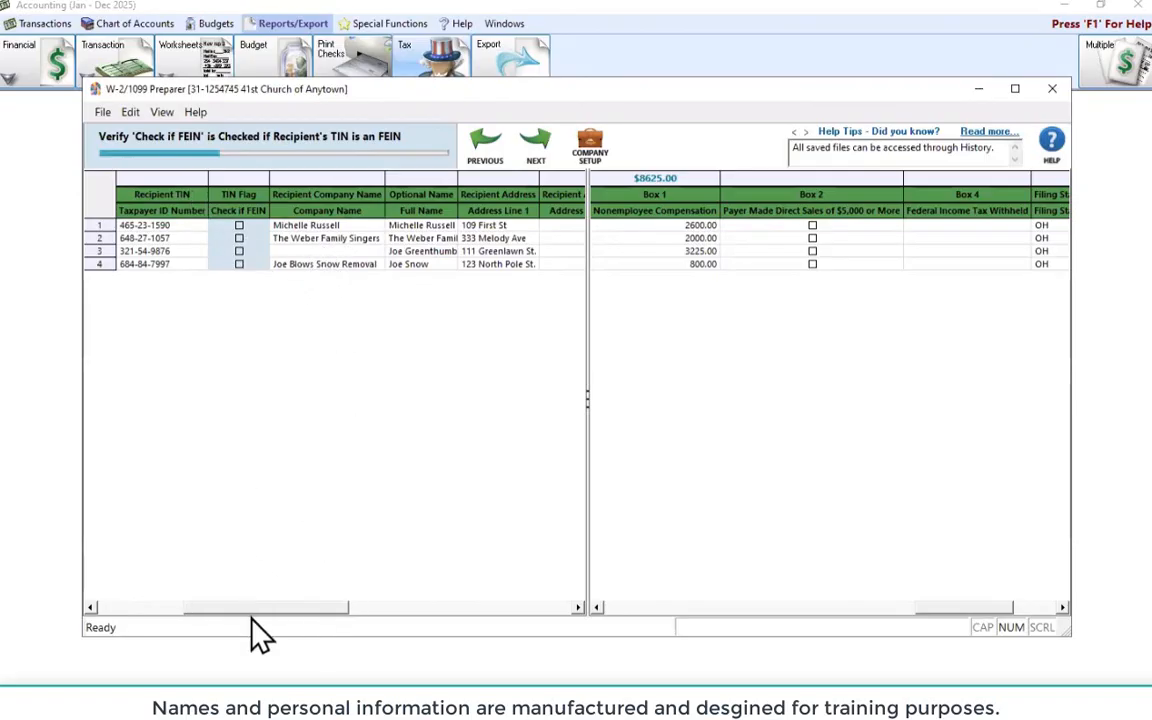
{"action": "left_click_drag", "start_coordinate": [250, 612], "coordinate": [168, 623]}
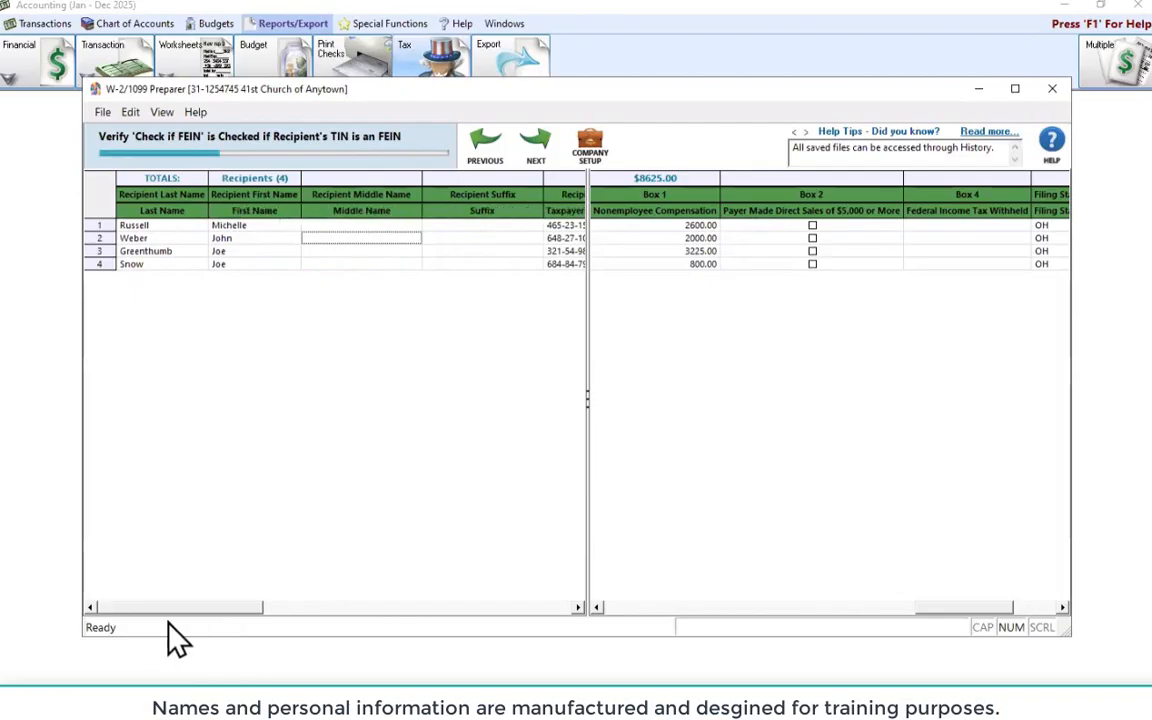
Advance through the names checks and accept removing the identical recipient information
{"action": "left_click", "coordinate": [535, 146]}
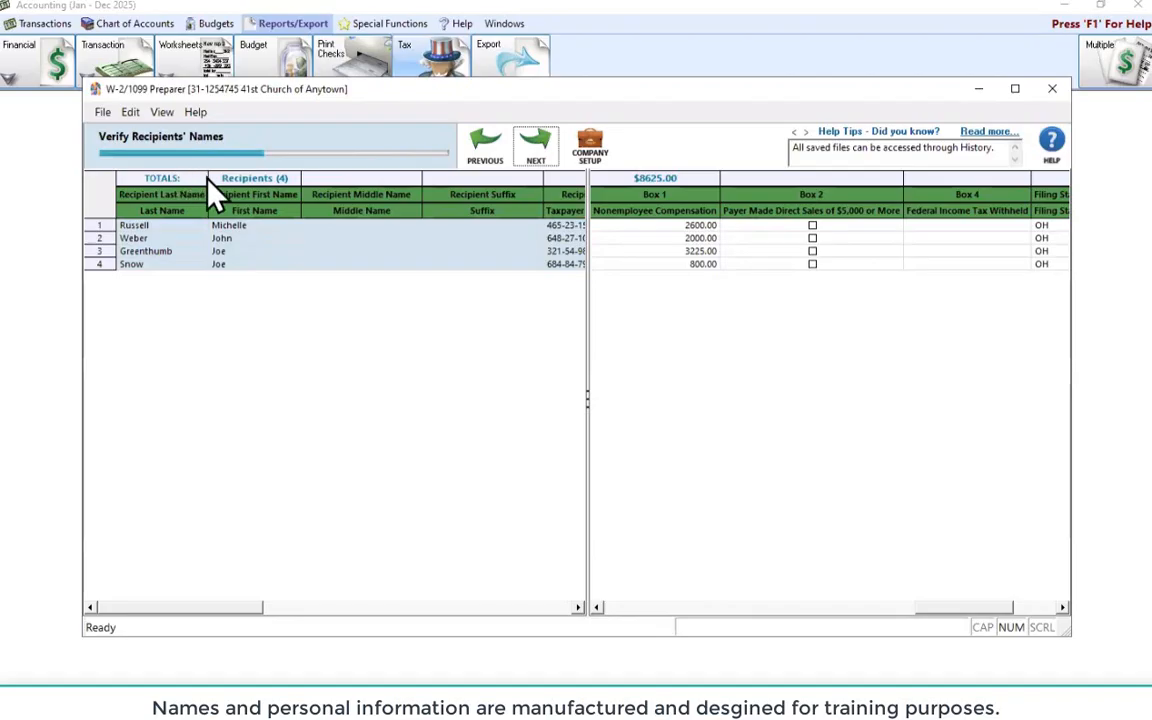
{"action": "left_click", "coordinate": [530, 148]}
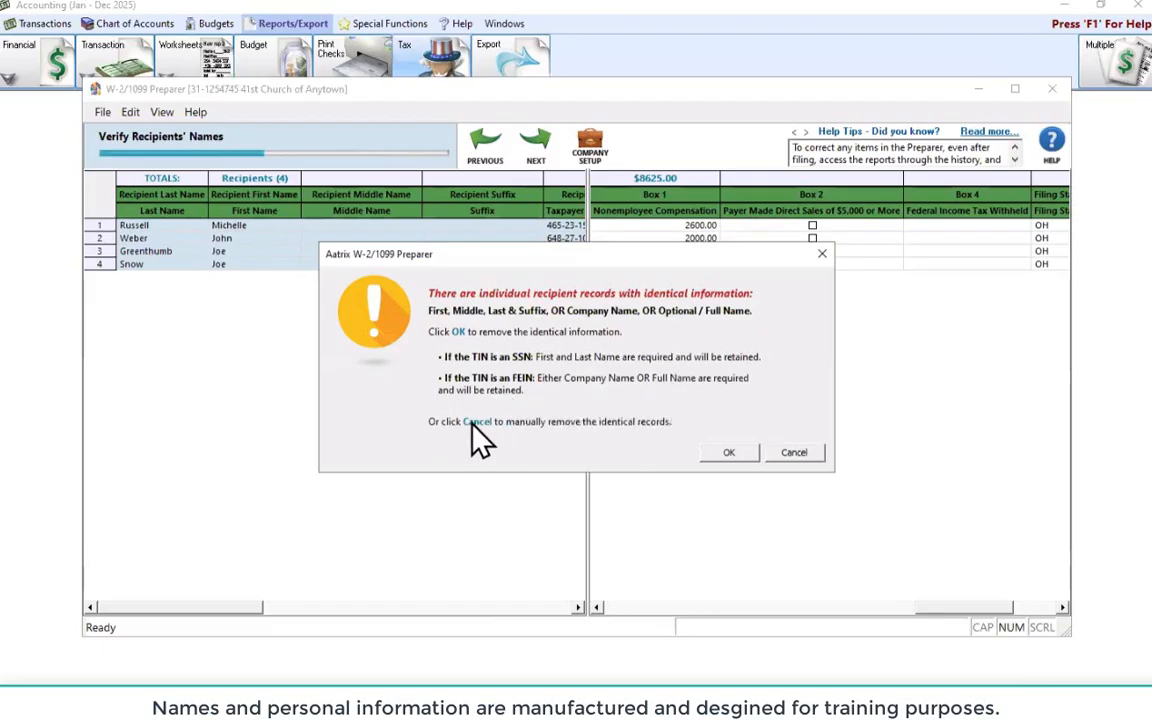
{"action": "left_click", "coordinate": [736, 462]}
{"action": "mouse_move", "coordinate": [226, 617]}
{"action": "left_mouse_down"}
{"action": "mouse_move", "coordinate": [304, 617]}
{"action": "mouse_move", "coordinate": [226, 615]}
{"action": "left_mouse_up"}
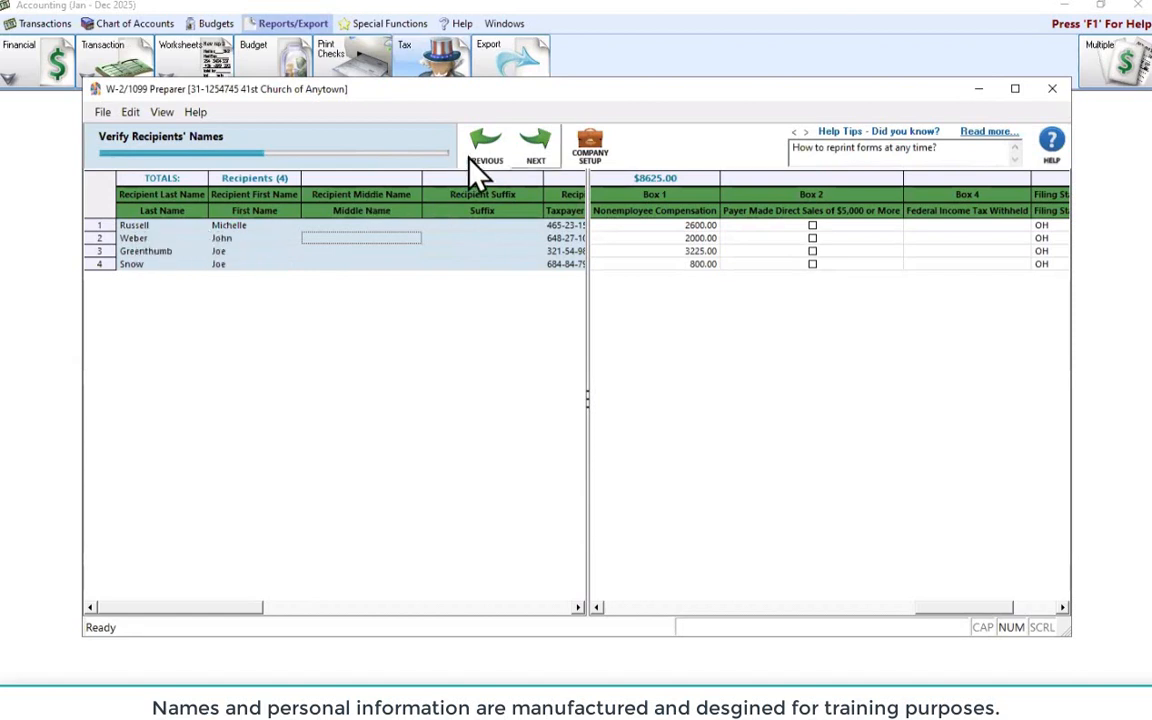
Pass the address, income box, filing state and withholding checks, confirm figures, and skip the Aatrix ad
{"action": "left_click", "coordinate": [540, 158]}
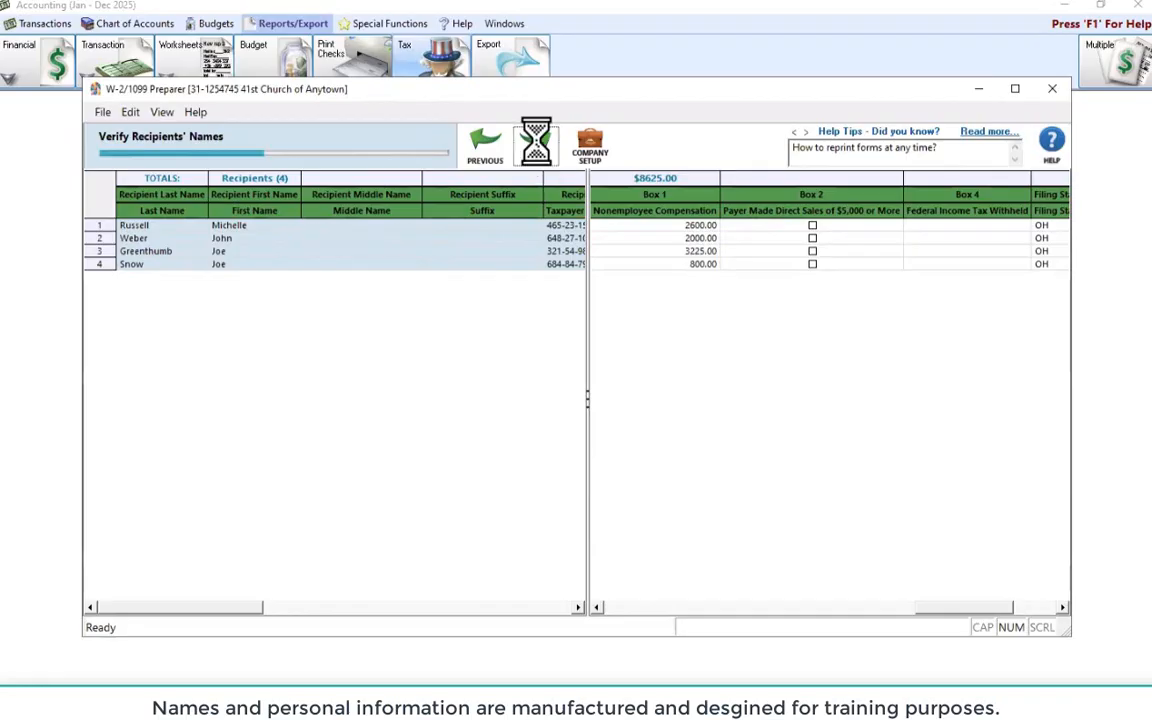
{"action": "left_click", "coordinate": [540, 158]}
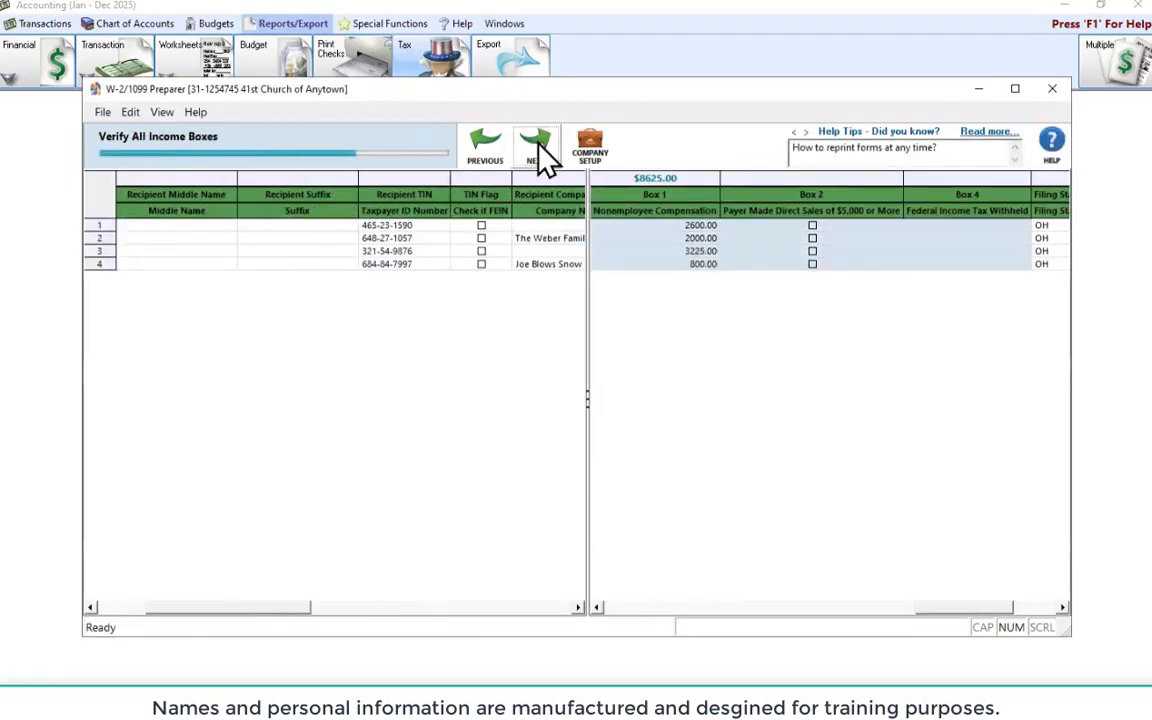
{"action": "left_click", "coordinate": [540, 158]}
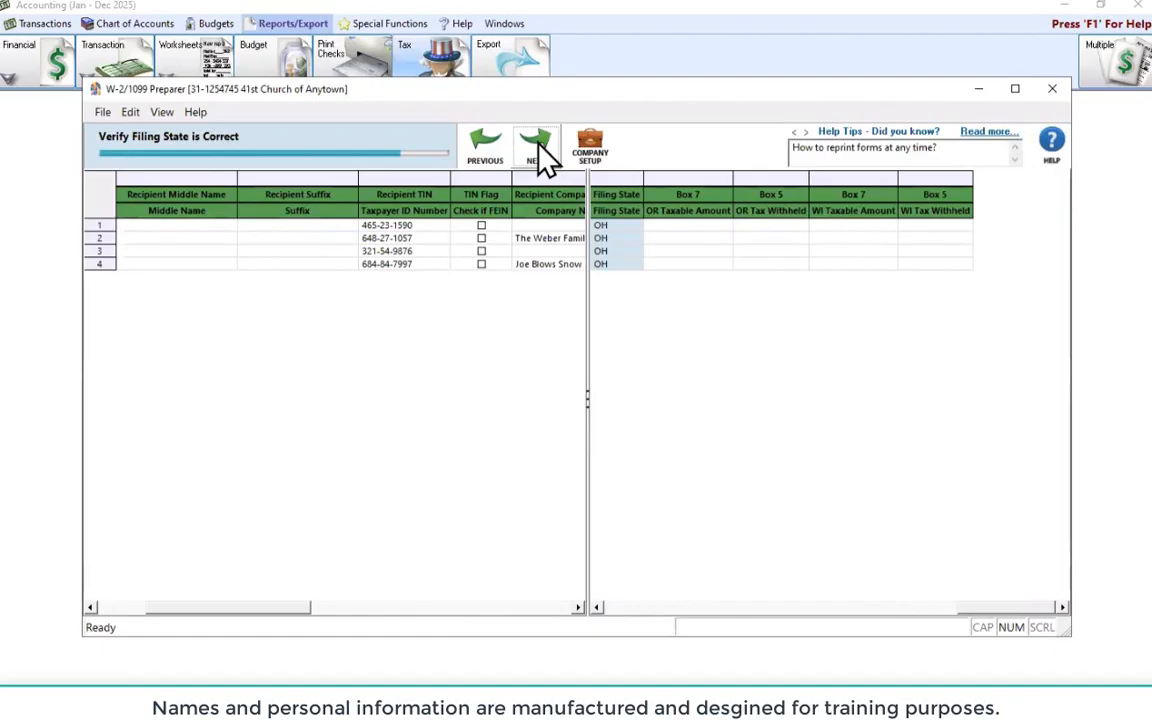
{"action": "left_click", "coordinate": [540, 158]}
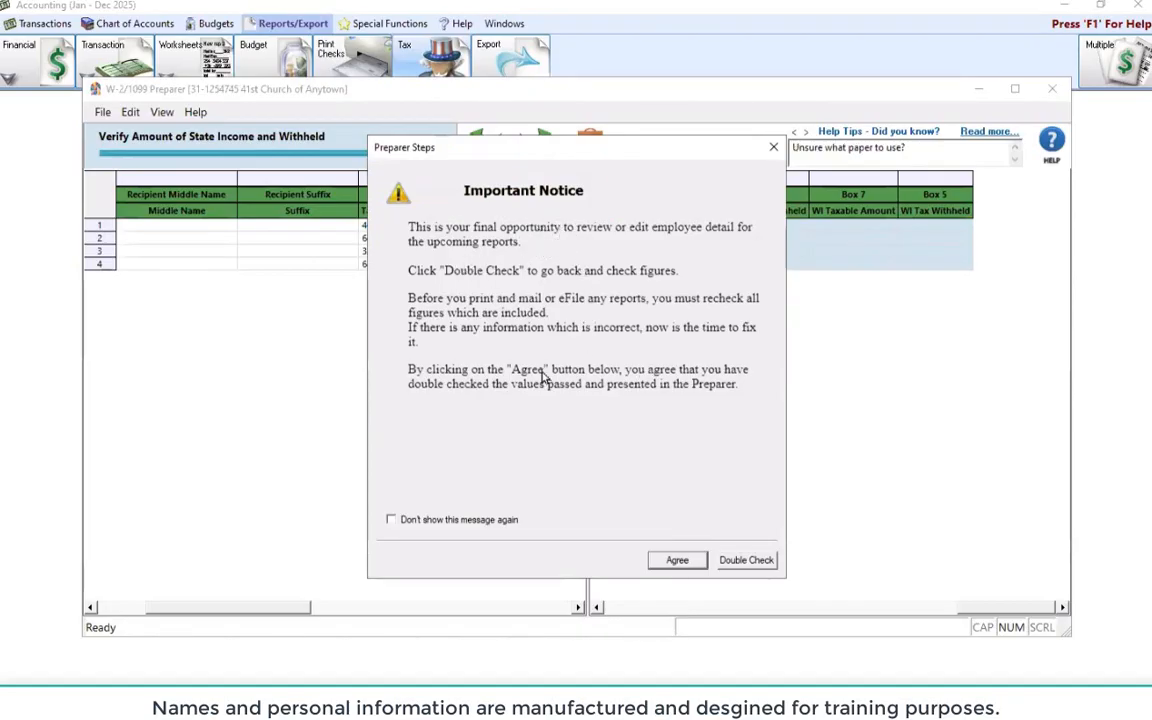
{"action": "left_click", "coordinate": [676, 562]}
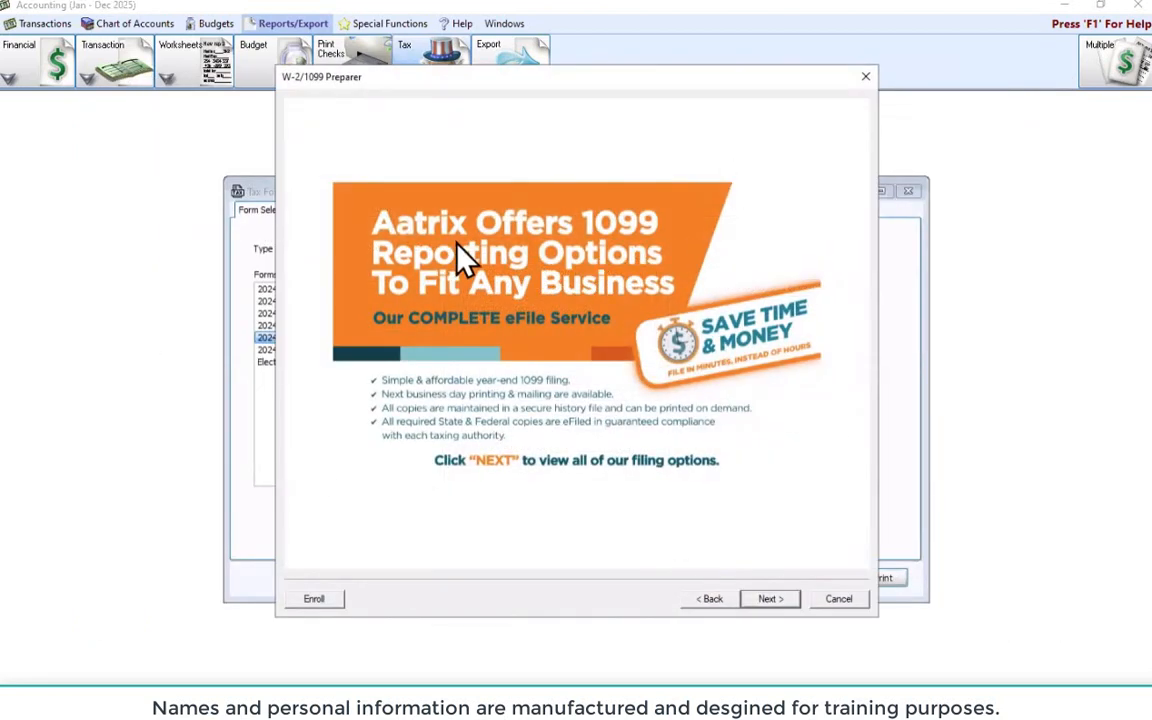
{"action": "left_click", "coordinate": [768, 602]}
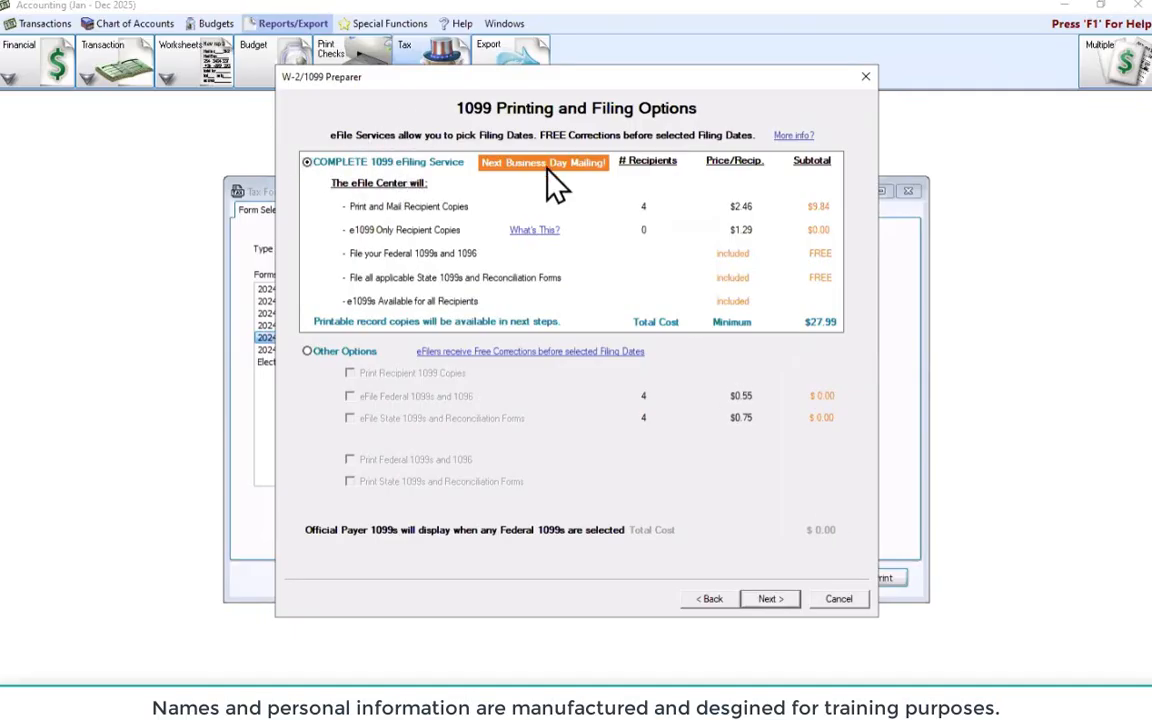
Choose Other Options instead of the COMPLETE eFiling Service
{"action": "left_click", "coordinate": [306, 354]}
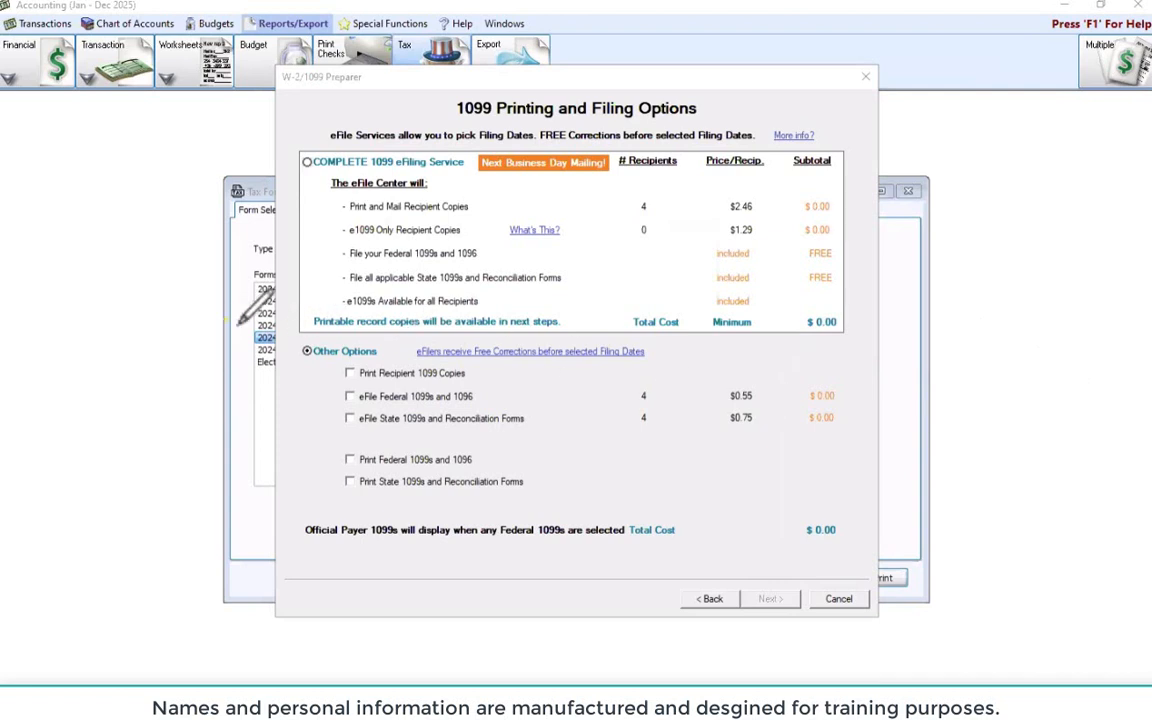
{"action": "mouse_move", "coordinate": [222, 322]}
{"action": "left_mouse_down"}
{"action": "mouse_move", "coordinate": [358, 321]}
{"action": "mouse_move", "coordinate": [414, 362]}
{"action": "mouse_move", "coordinate": [275, 385]}
{"action": "mouse_move", "coordinate": [256, 338]}
{"action": "mouse_move", "coordinate": [284, 318]}
{"action": "left_mouse_up"}
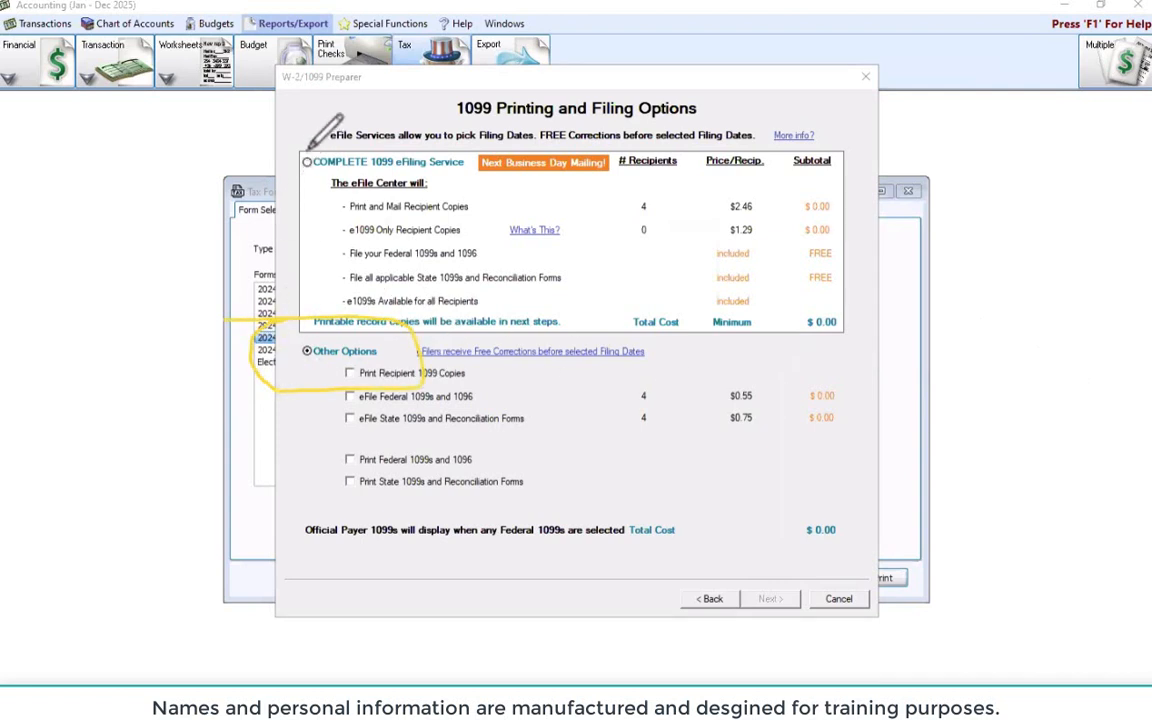
{"action": "left_click_drag", "start_coordinate": [308, 153], "coordinate": [309, 137]}
{"action": "key", "text": "Escape"}
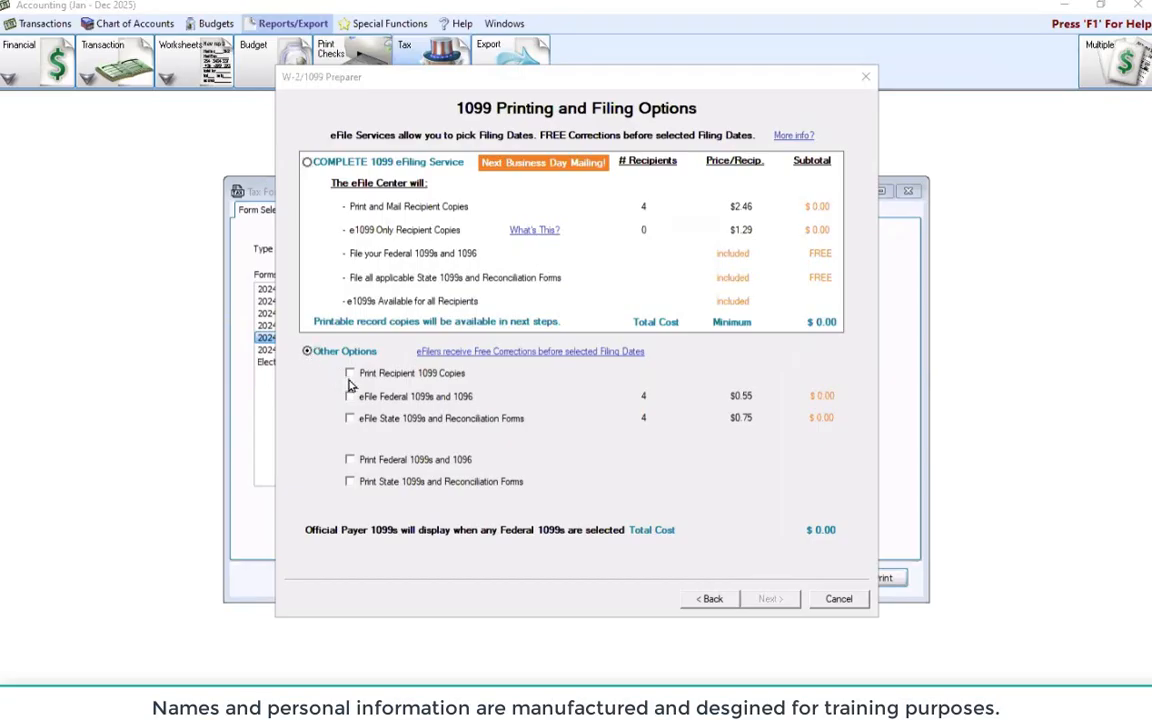
Print recipient copies and switch federal and state 1099s from e-filing to printing, then continue
{"action": "left_click", "coordinate": [311, 350]}
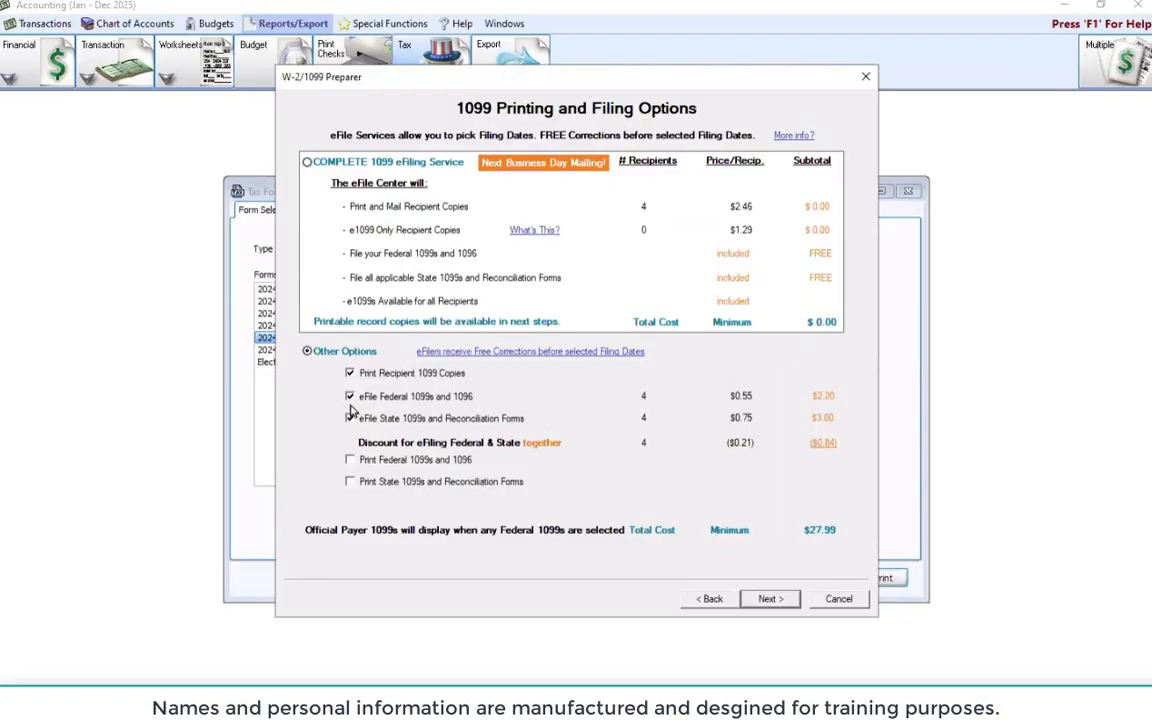
{"action": "left_click", "coordinate": [349, 396]}
{"action": "left_click", "coordinate": [349, 418]}
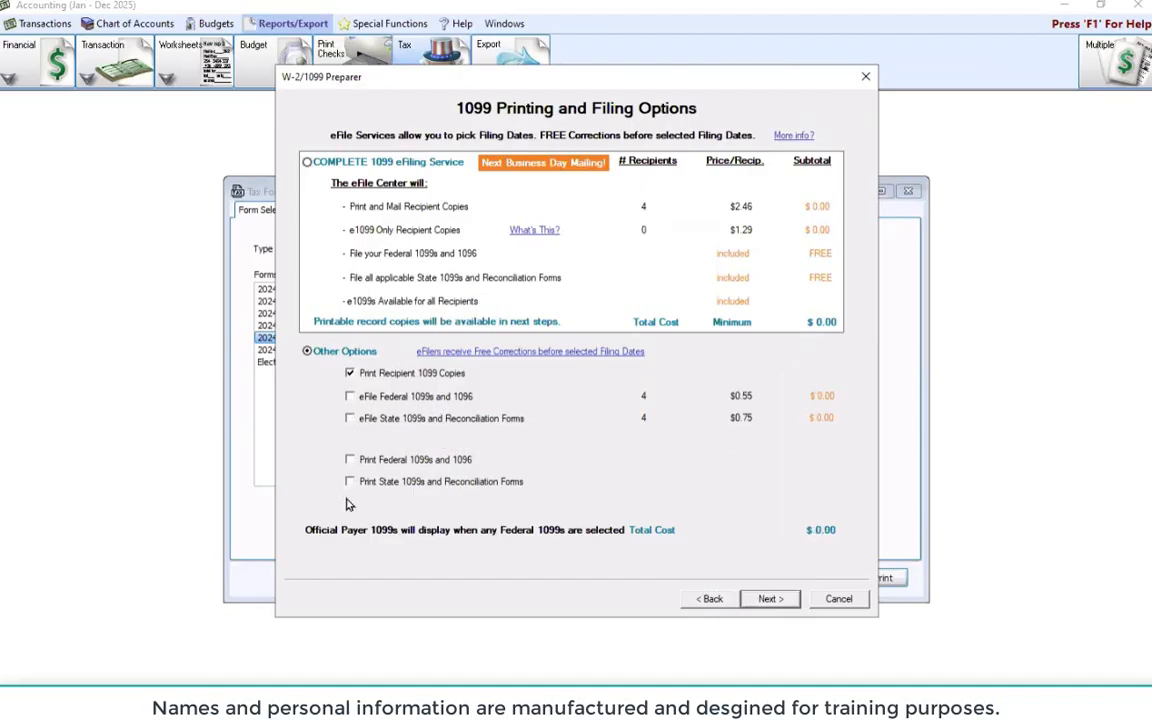
{"action": "left_click", "coordinate": [349, 460]}
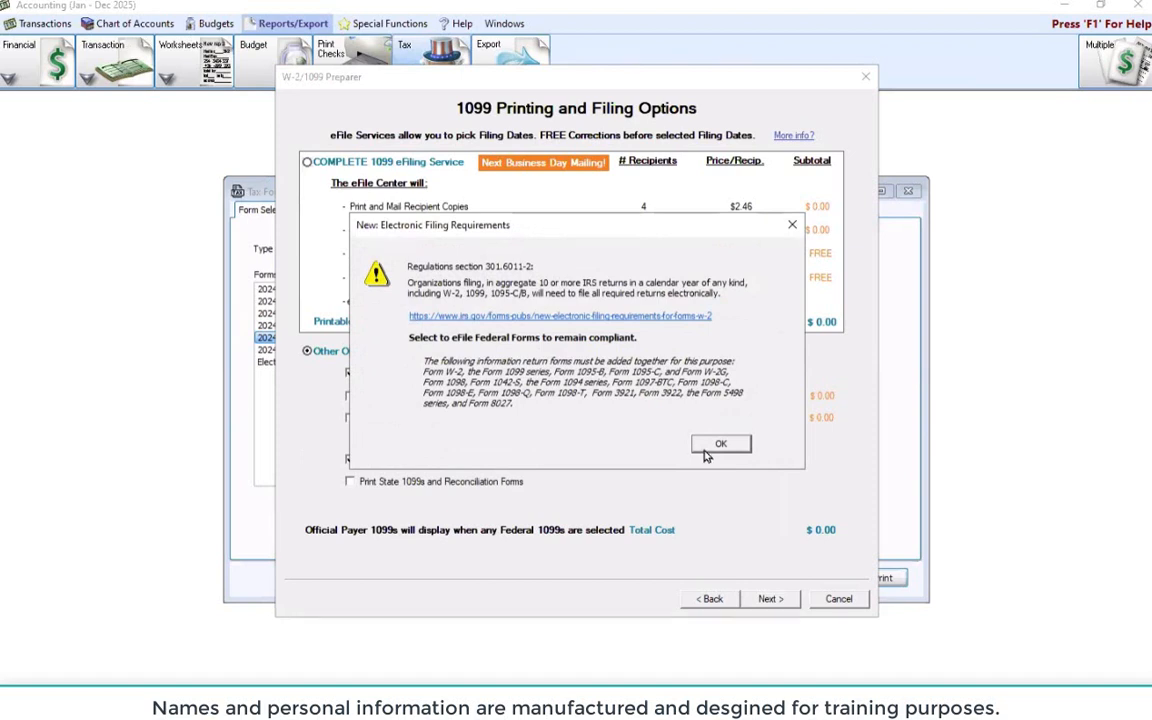
{"action": "left_click", "coordinate": [715, 444]}
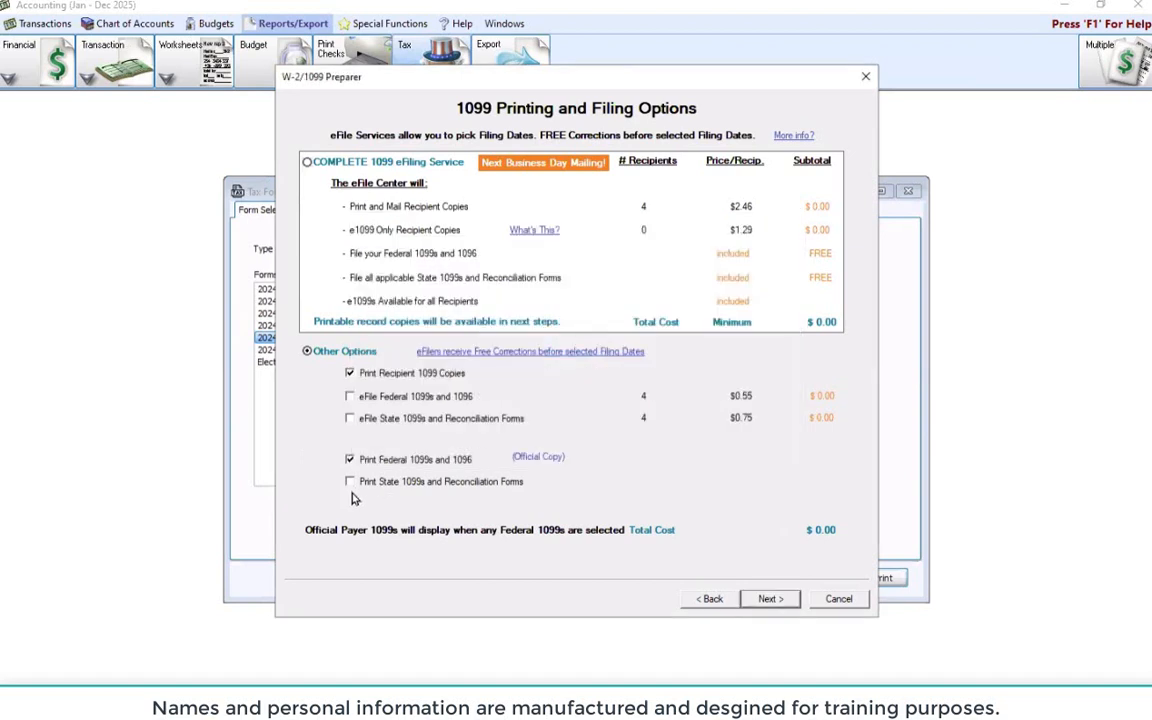
{"action": "left_click", "coordinate": [350, 482]}
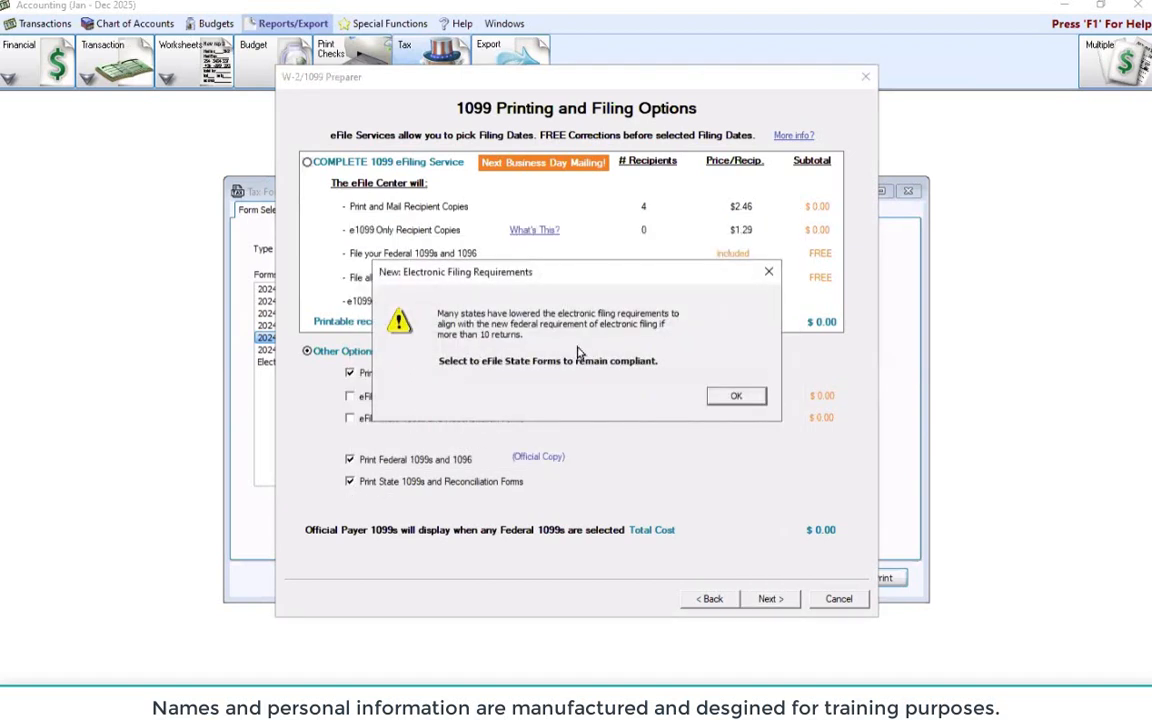
{"action": "left_click", "coordinate": [733, 400]}
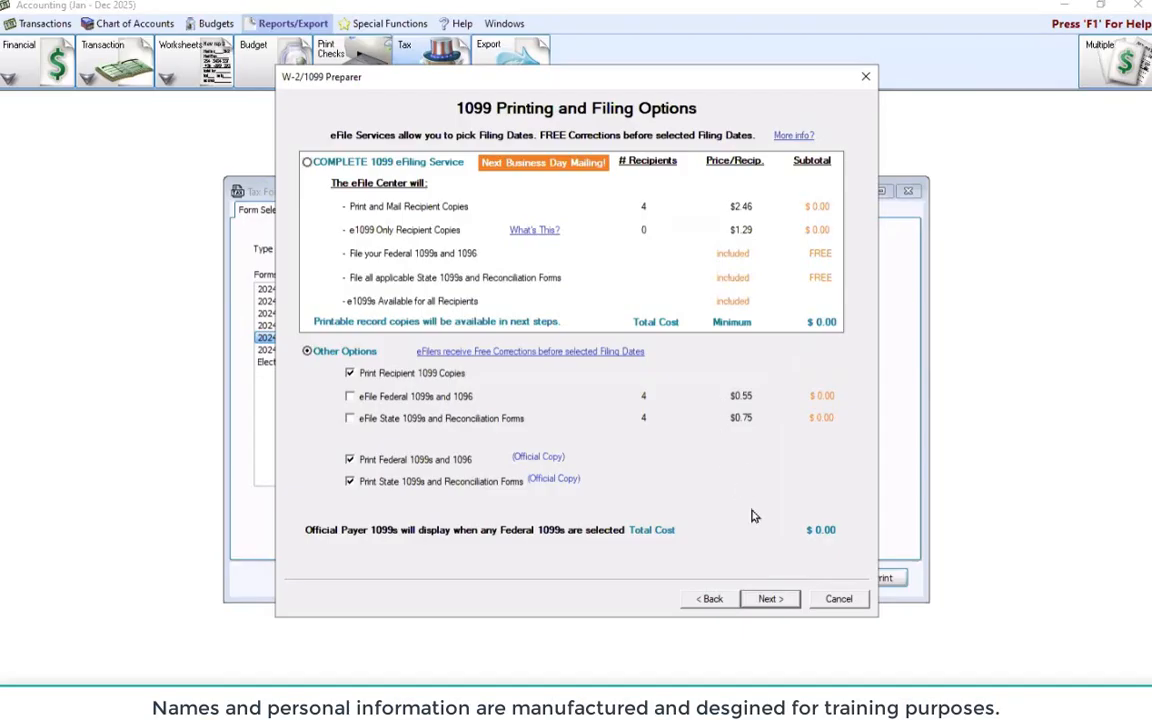
{"action": "left_click", "coordinate": [768, 602]}
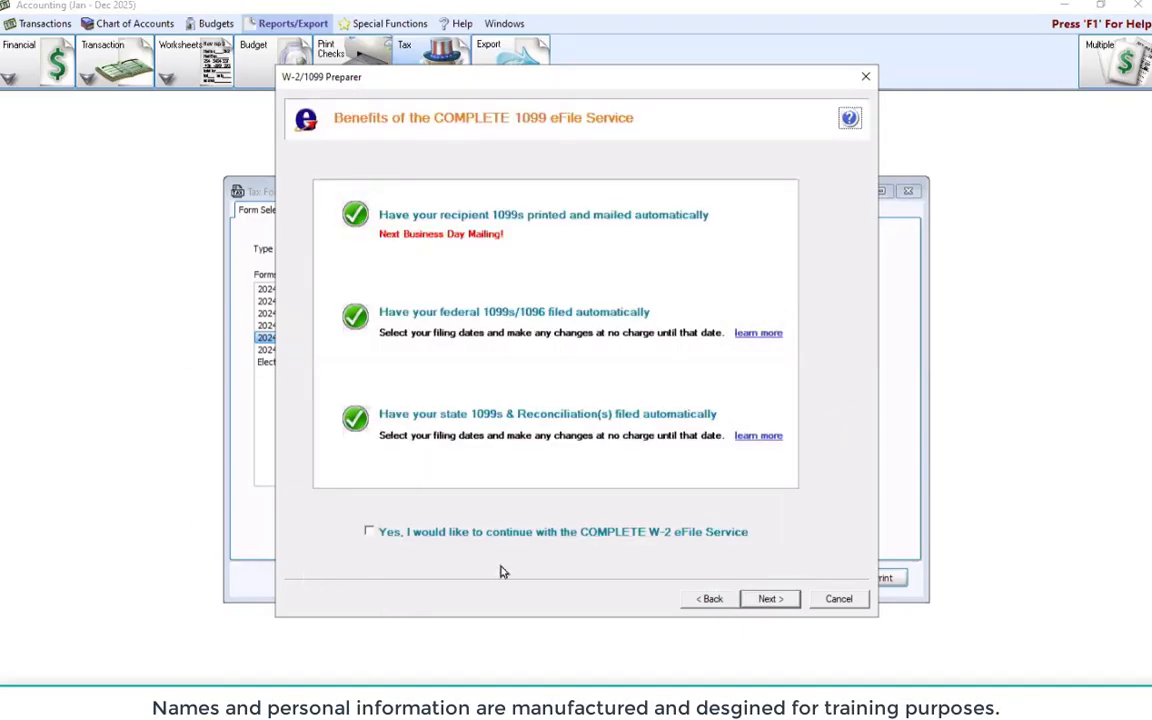
Decline the COMPLETE eFile service and accept the review list to open the Federal 1099-NEC report
{"action": "left_click", "coordinate": [771, 605]}
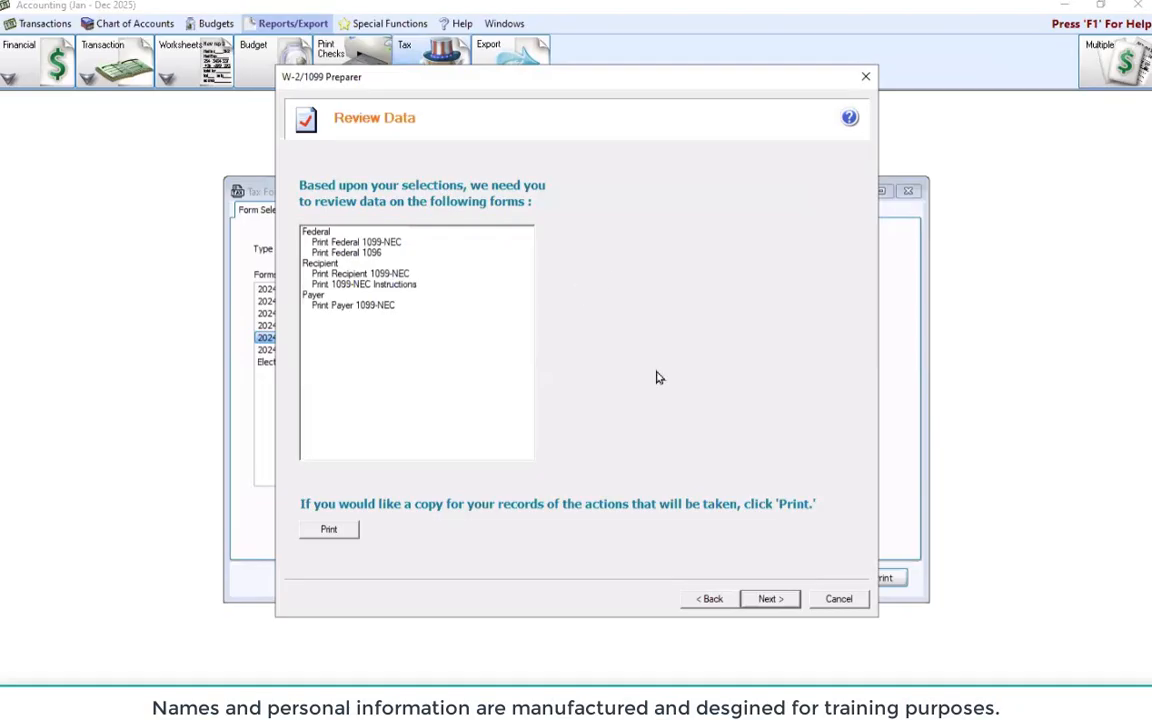
{"action": "left_click", "coordinate": [768, 598]}
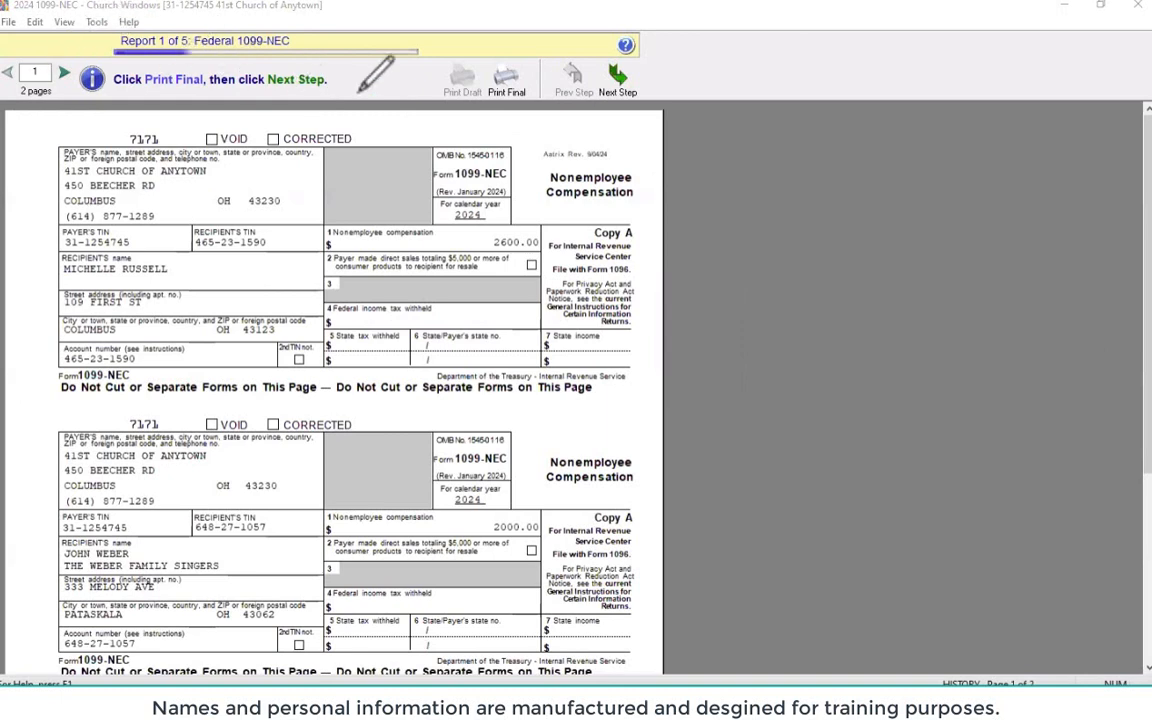
Print Final the Federal 1099-NEC, acknowledge the plain-paper warning, close printing, and move to the Federal 1096
{"action": "mouse_move", "coordinate": [669, 45]}
{"action": "left_mouse_down"}
{"action": "mouse_move", "coordinate": [803, 44]}
{"action": "mouse_move", "coordinate": [277, 39]}
{"action": "mouse_move", "coordinate": [300, 75]}
{"action": "mouse_move", "coordinate": [318, 42]}
{"action": "mouse_move", "coordinate": [430, 4]}
{"action": "left_mouse_up"}
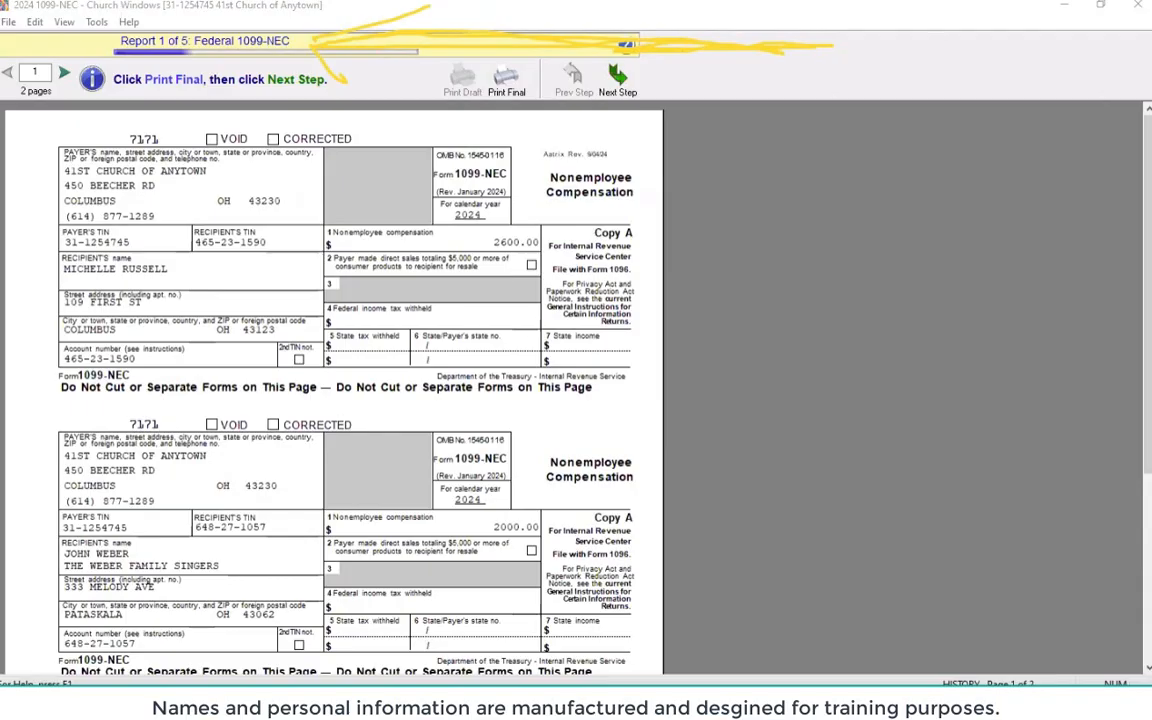
{"action": "key", "text": "Escape"}
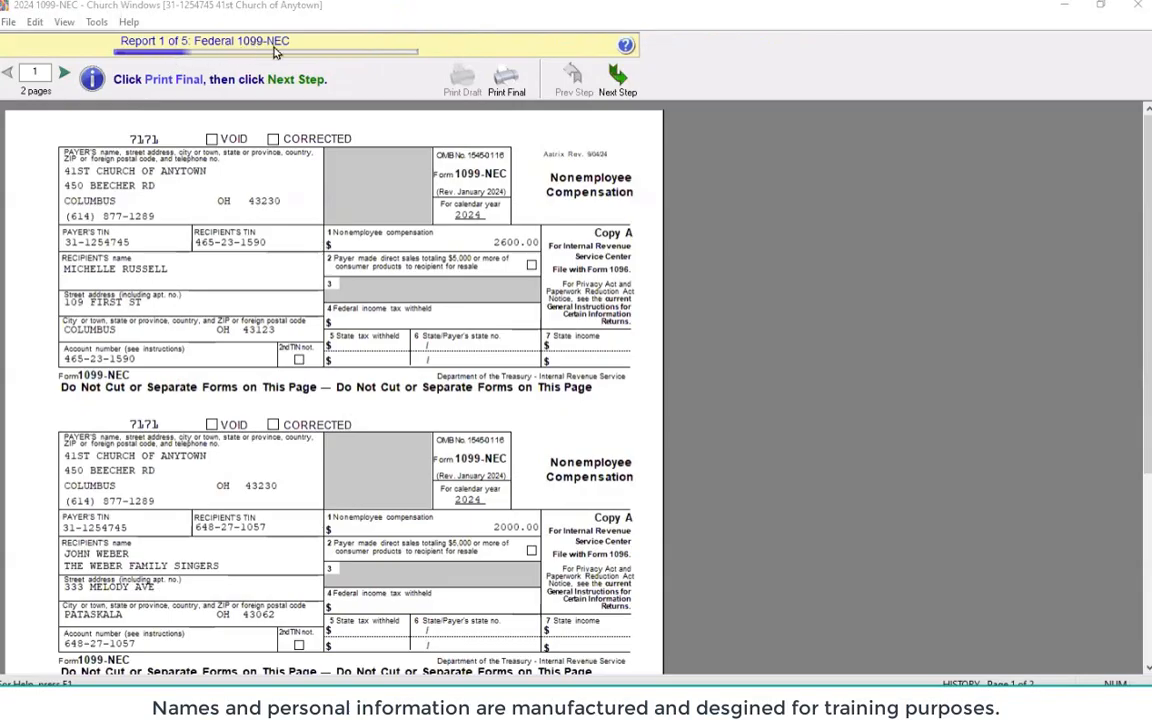
{"action": "left_click", "coordinate": [506, 82]}
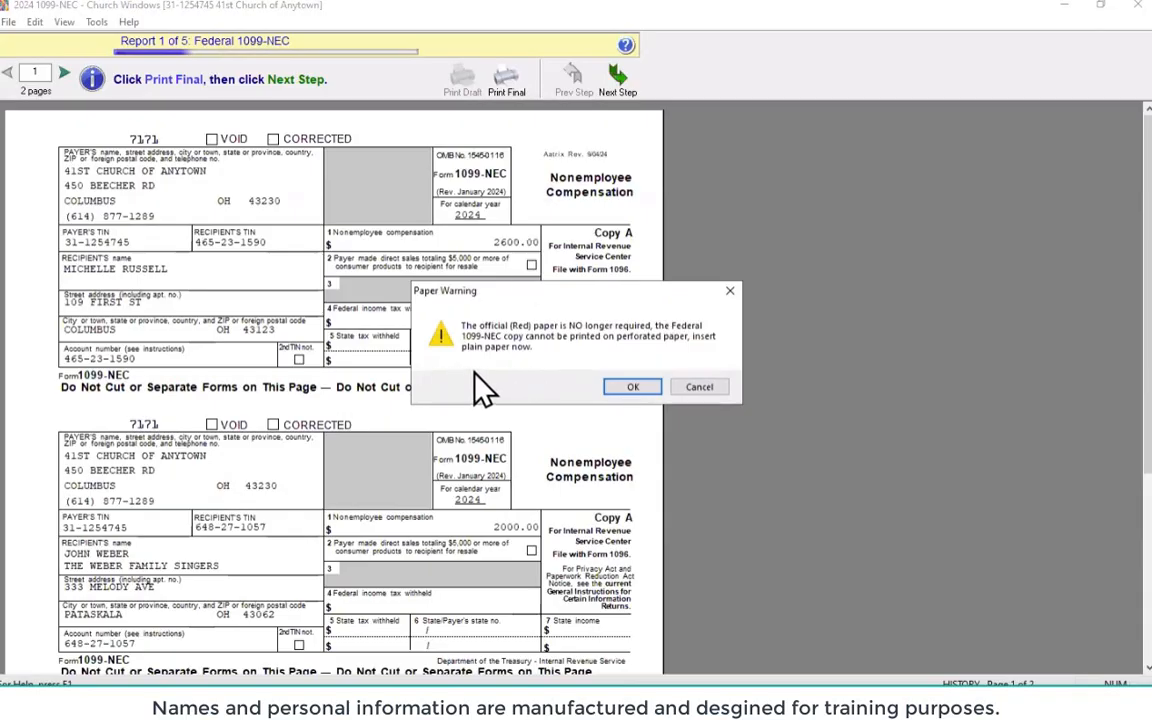
{"action": "left_click", "coordinate": [628, 389]}
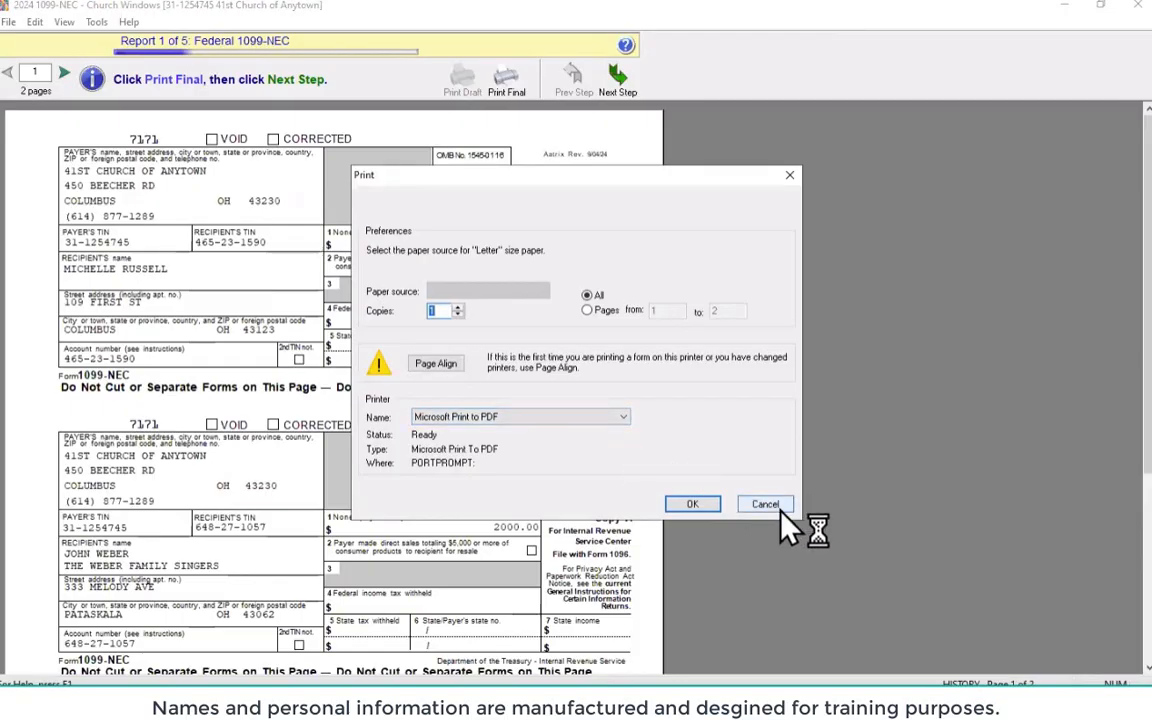
{"action": "left_click", "coordinate": [780, 510]}
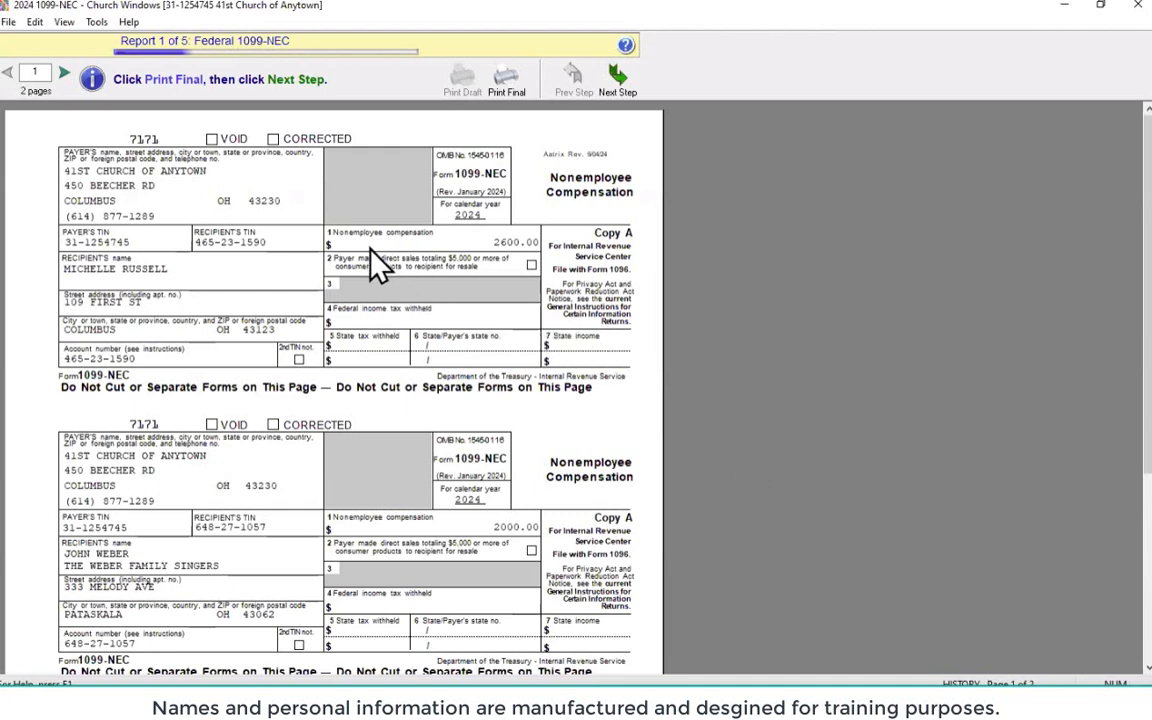
{"action": "scroll", "coordinate": [378, 262], "scroll_direction": "down", "scroll_amount": 1}
{"action": "scroll", "coordinate": [383, 268], "scroll_direction": "up", "scroll_amount": 1}
{"action": "left_click", "coordinate": [616, 76]}
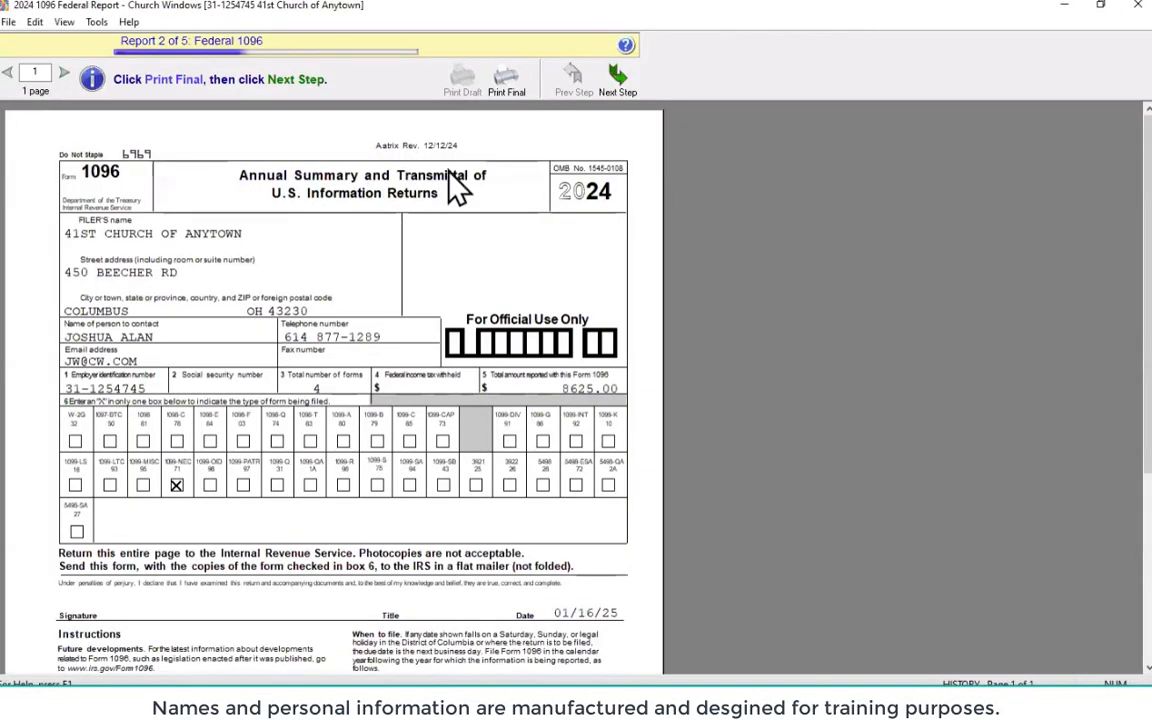
Run the Federal 1096 through Print Final without printing, then advance to the Recipient 1099-NEC report
{"action": "left_click", "coordinate": [507, 88]}
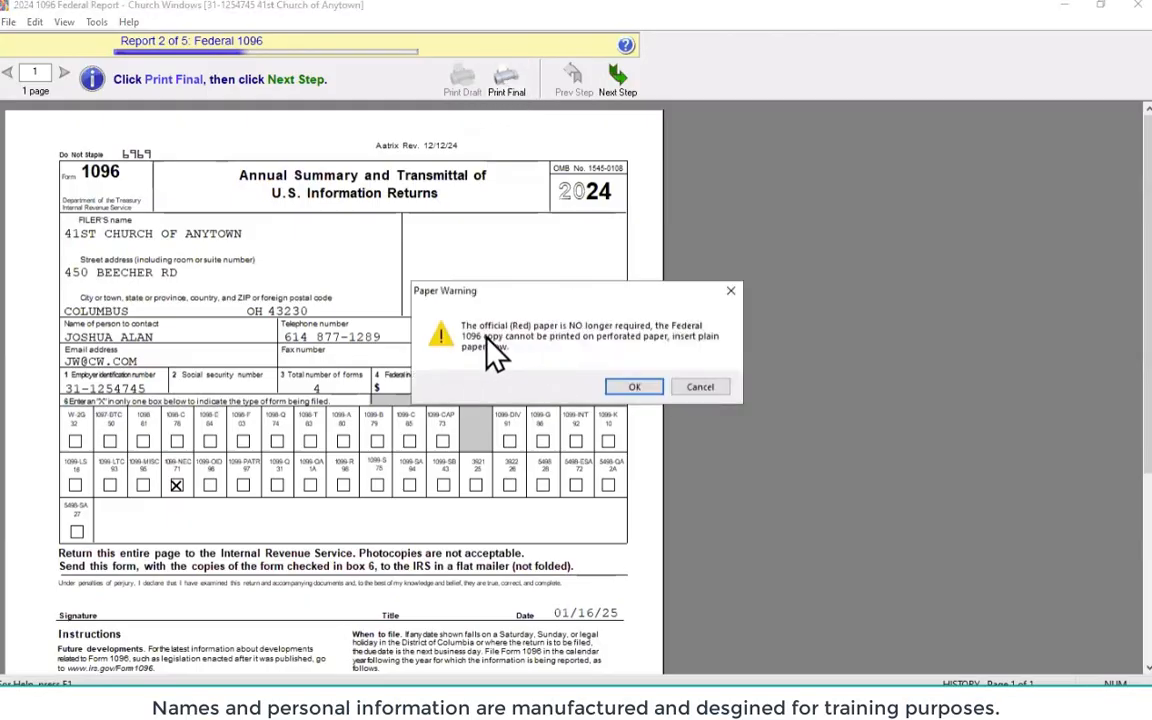
{"action": "left_click", "coordinate": [632, 389]}
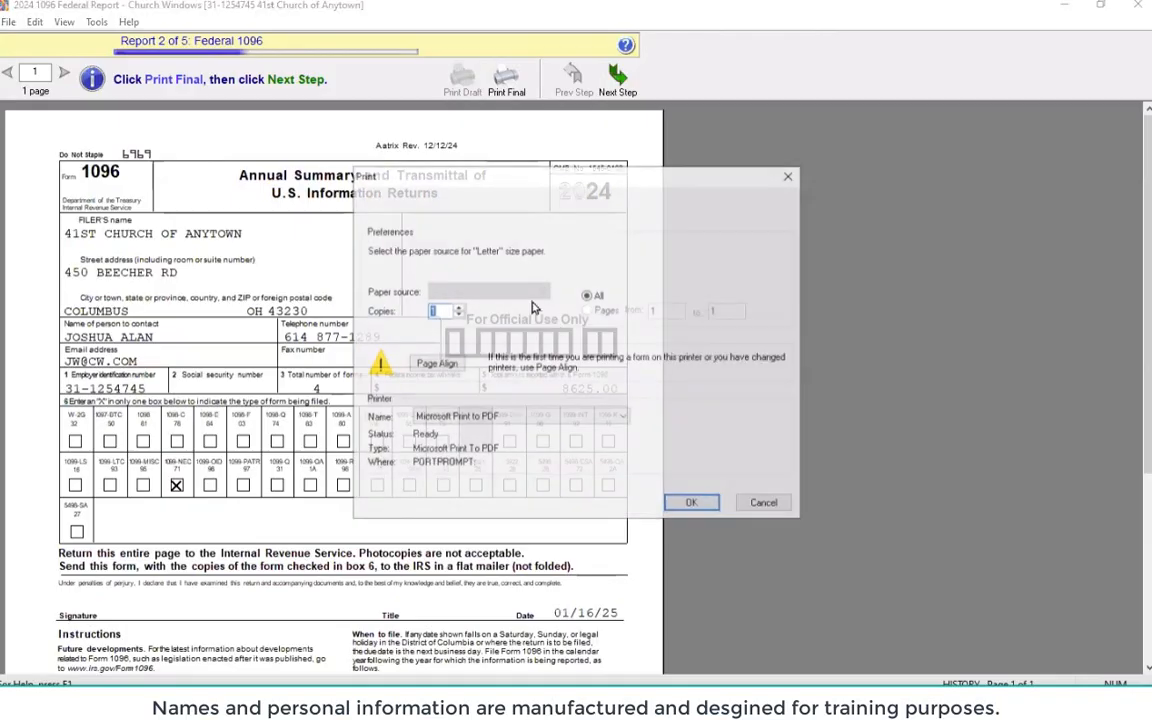
{"action": "left_click", "coordinate": [765, 505]}
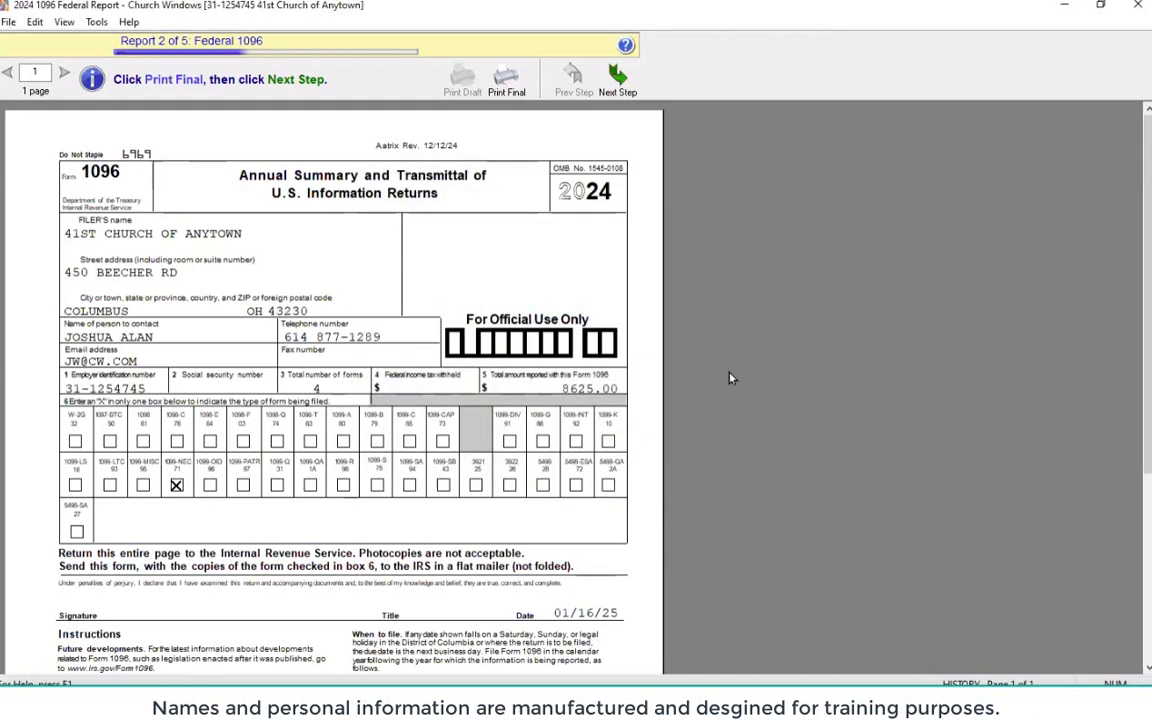
{"action": "left_click", "coordinate": [615, 80]}
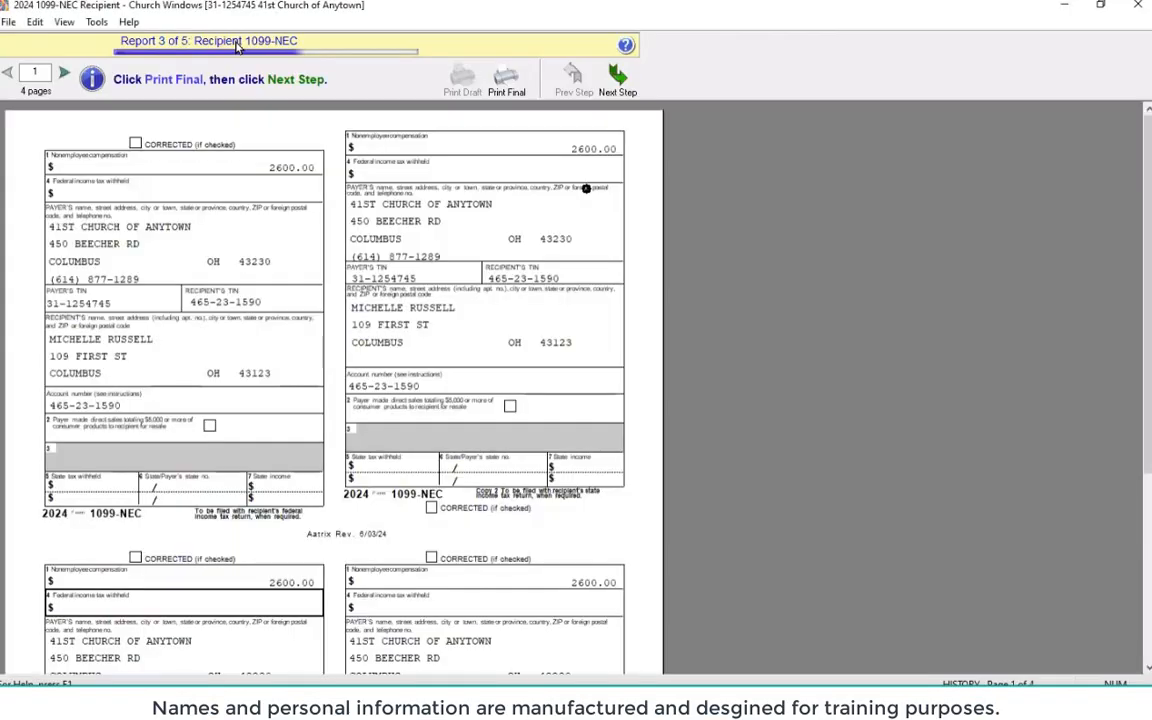
{"action": "left_click", "coordinate": [510, 92]}
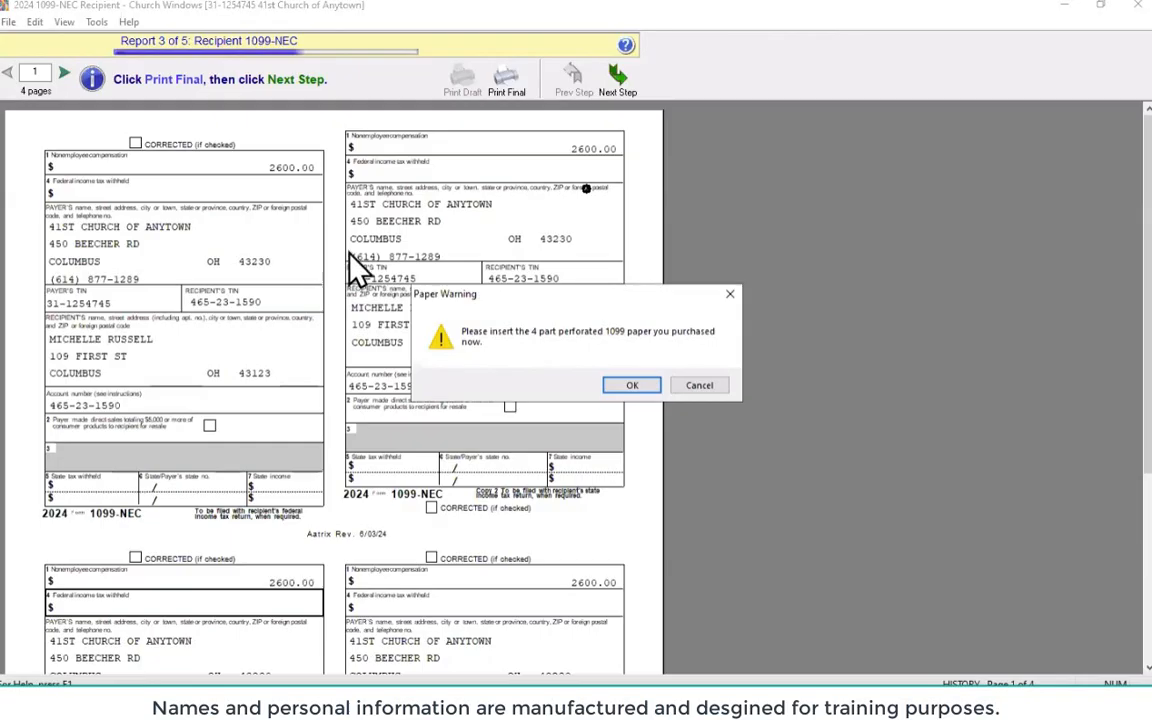
{"action": "left_click", "coordinate": [632, 388]}
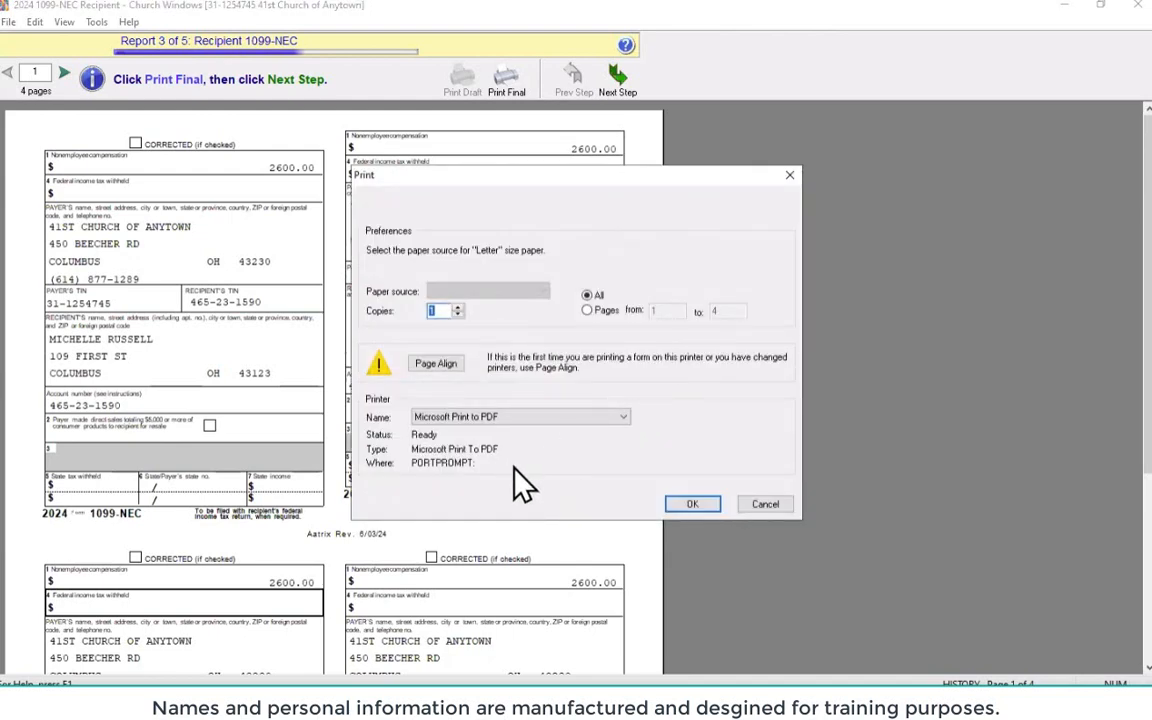
{"action": "left_click", "coordinate": [770, 508]}
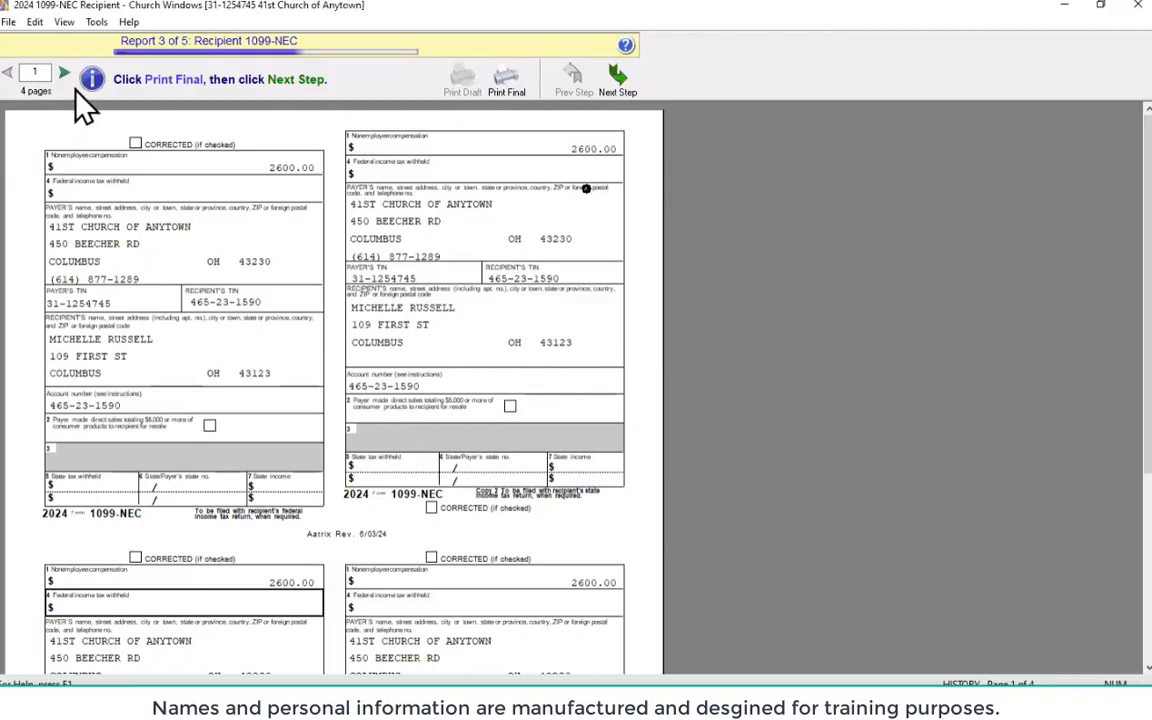
Move to the Payer 1099-NEC report, run Print Final without printing, and save it
{"action": "left_click", "coordinate": [617, 80]}
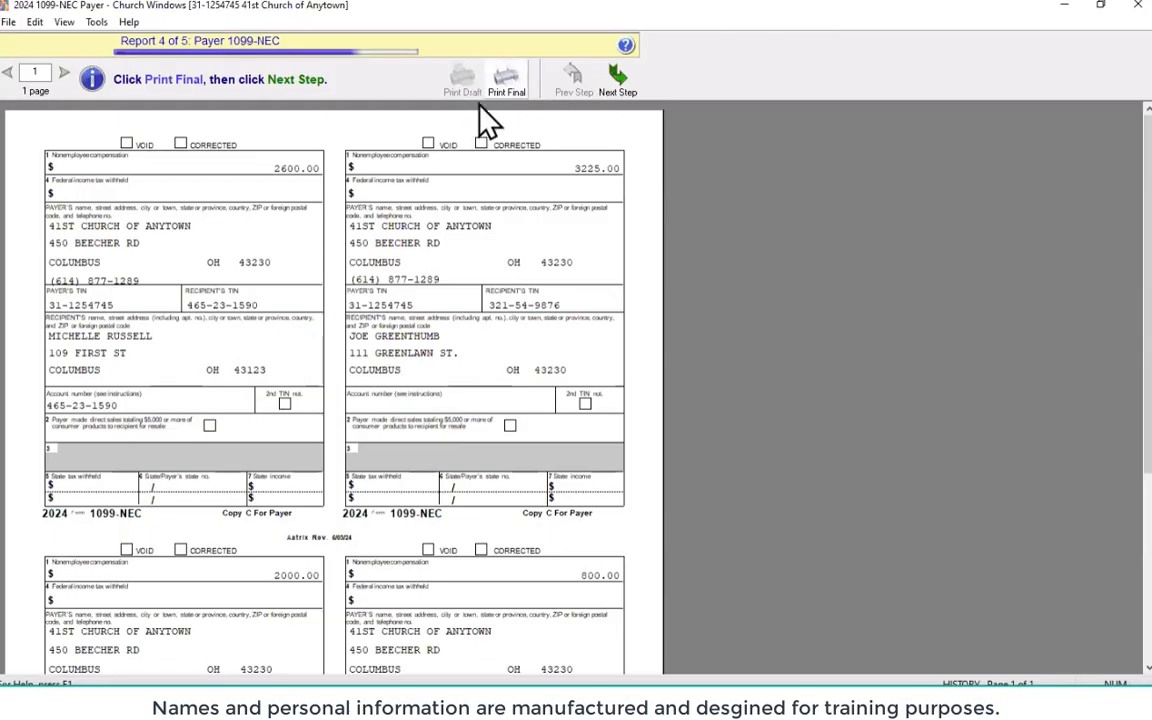
{"action": "left_click", "coordinate": [508, 88]}
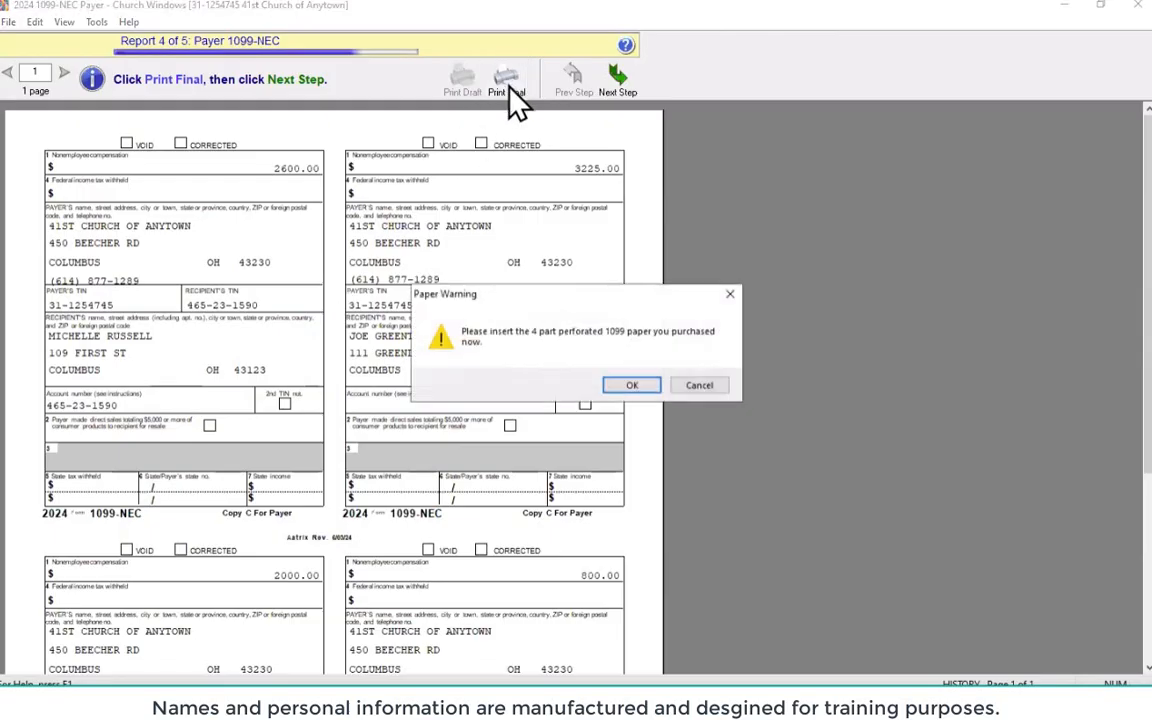
{"action": "left_click", "coordinate": [634, 387]}
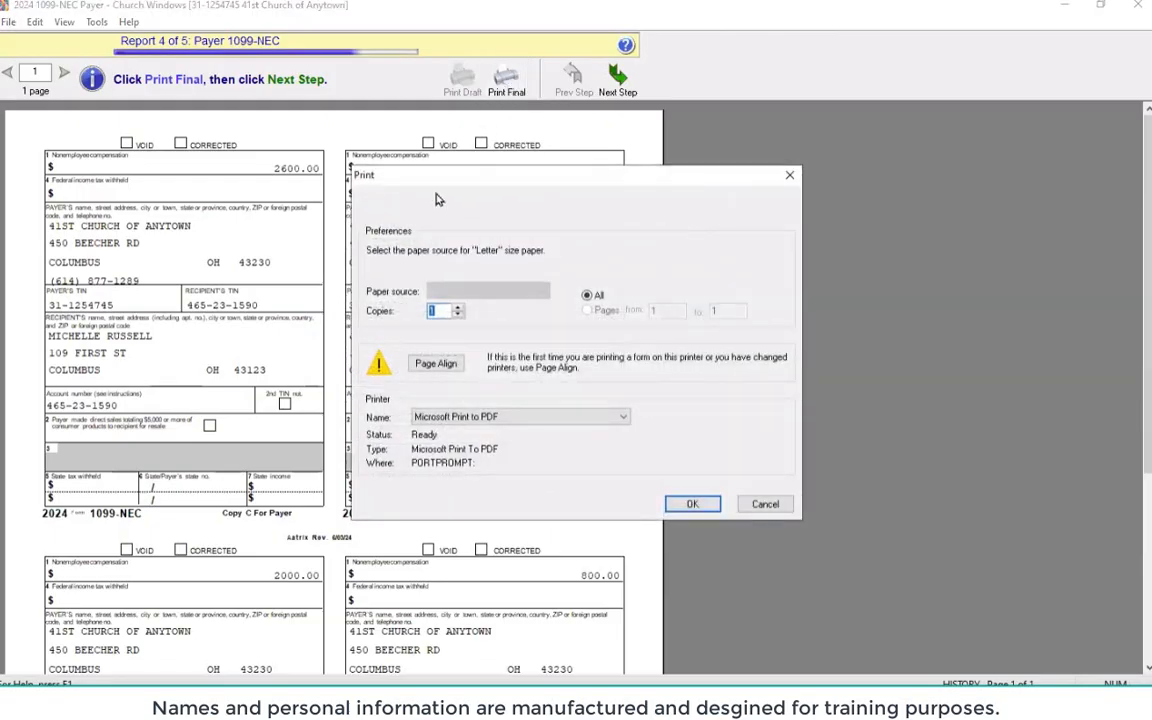
{"action": "left_click", "coordinate": [765, 504]}
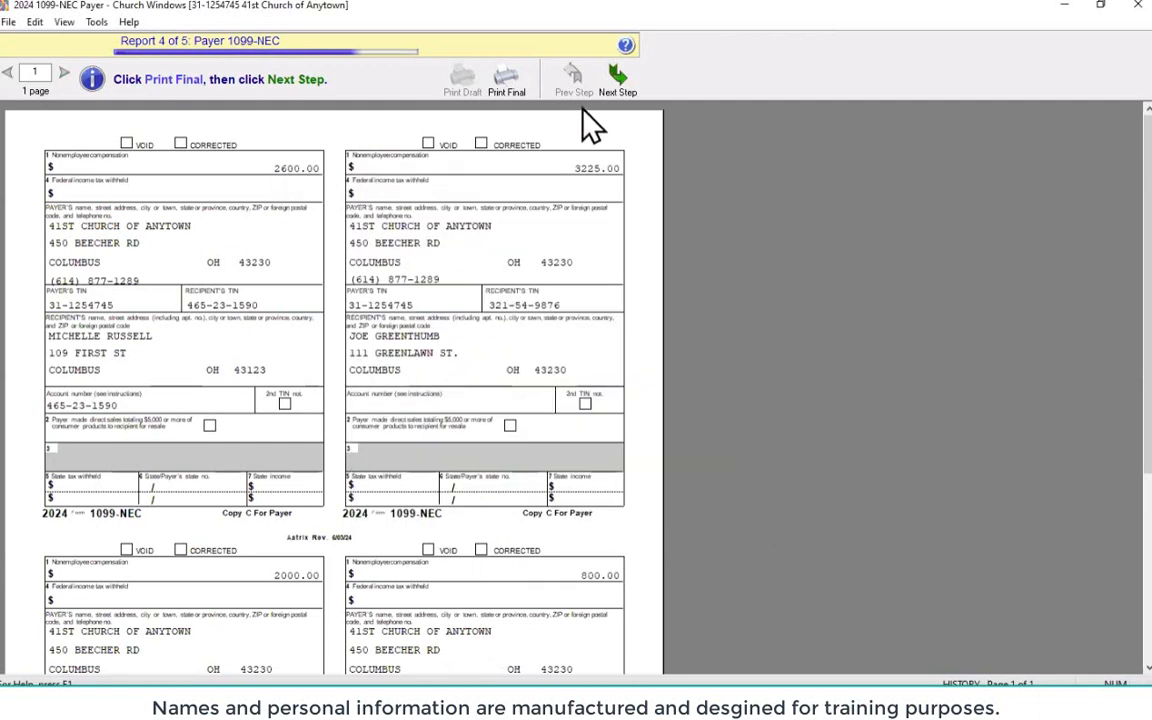
{"action": "left_click", "coordinate": [621, 86]}
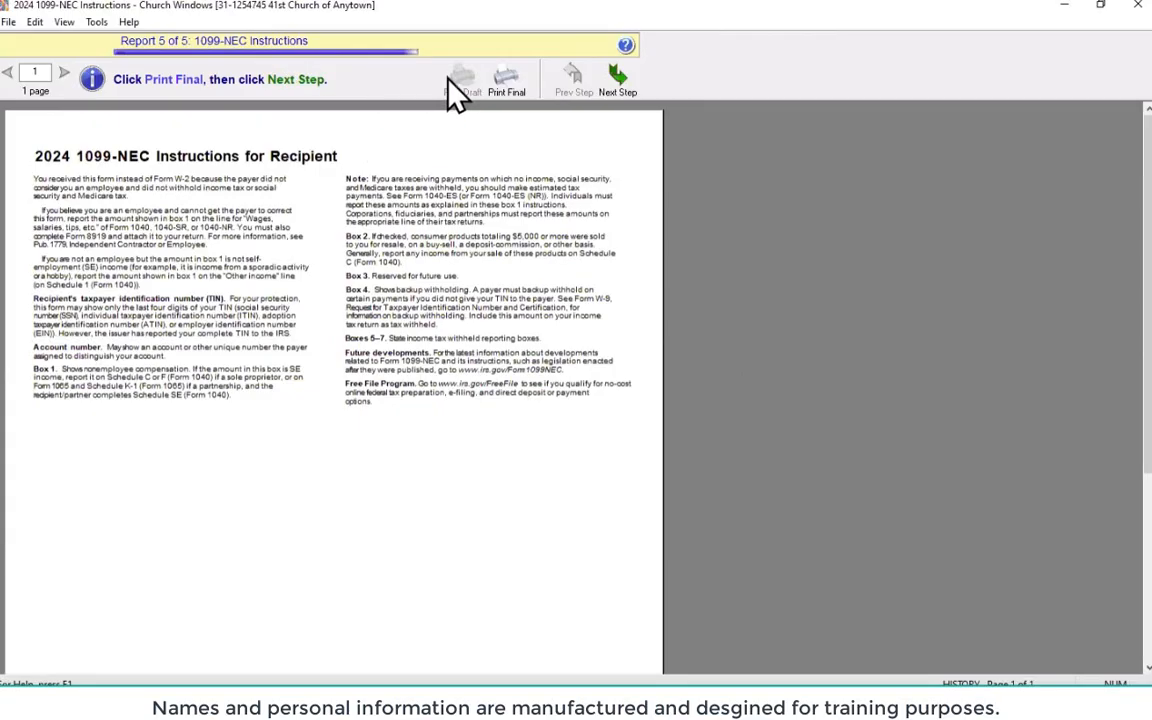
Run Print Final on the 1099-NEC Instructions for Recipient without printing, then finish the series
{"action": "left_click", "coordinate": [507, 80]}
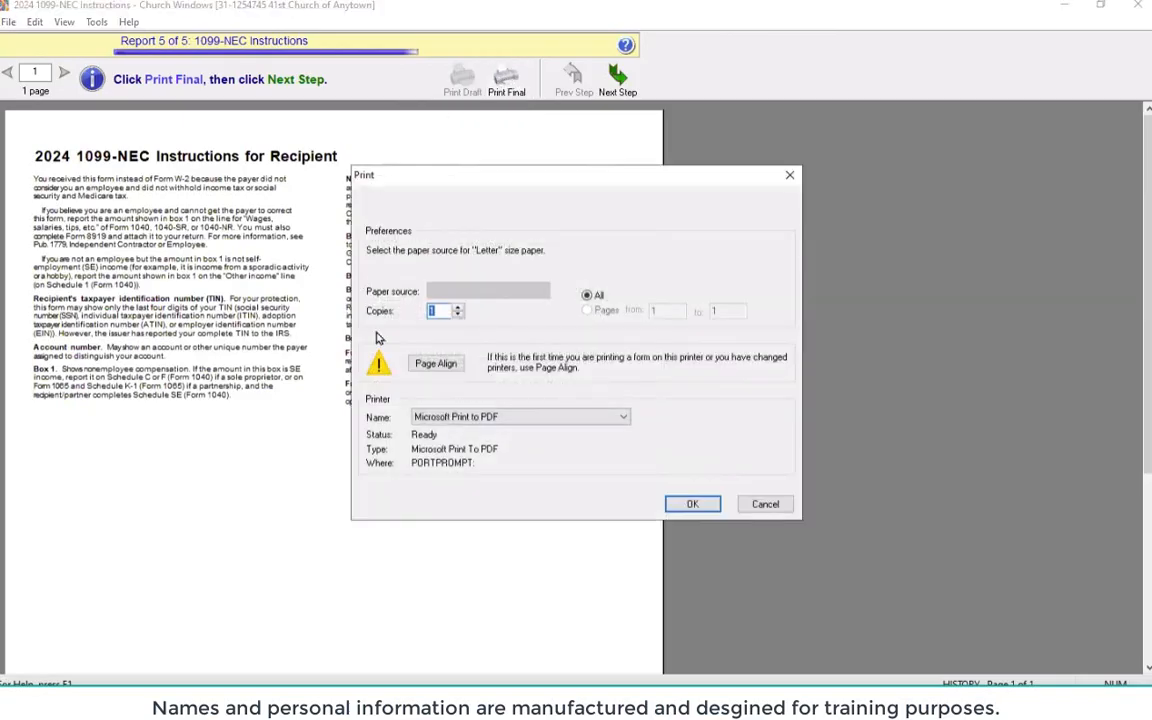
{"action": "left_click", "coordinate": [771, 512]}
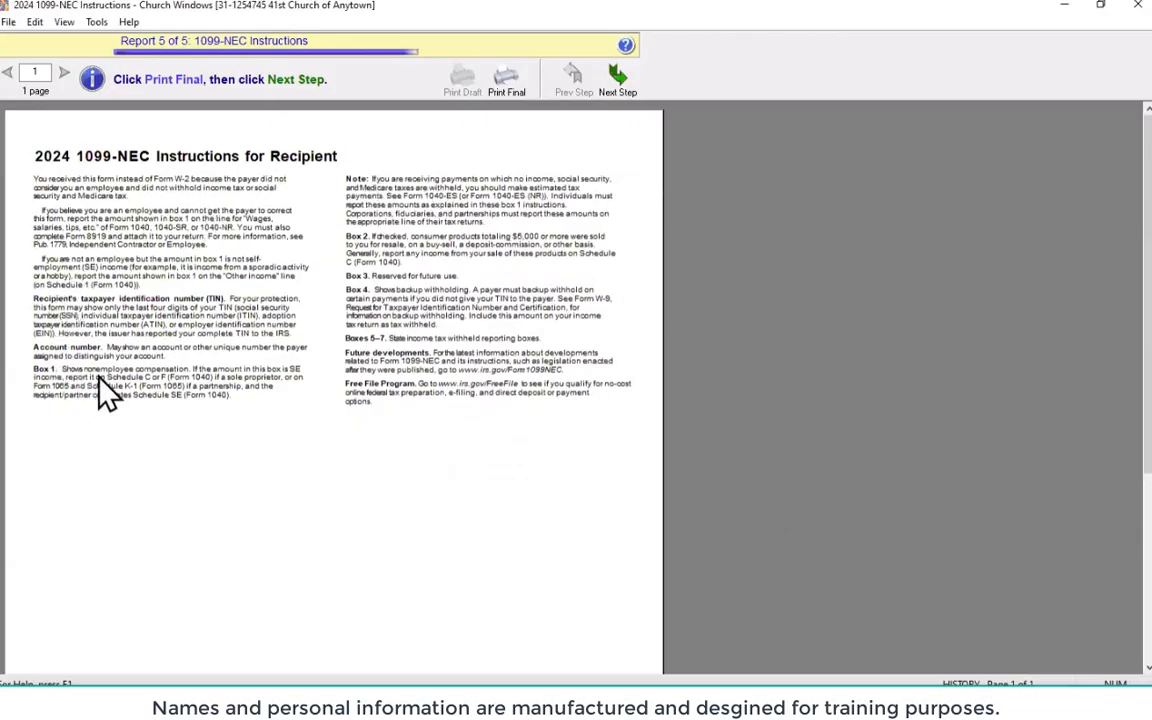
{"action": "left_click", "coordinate": [616, 78]}
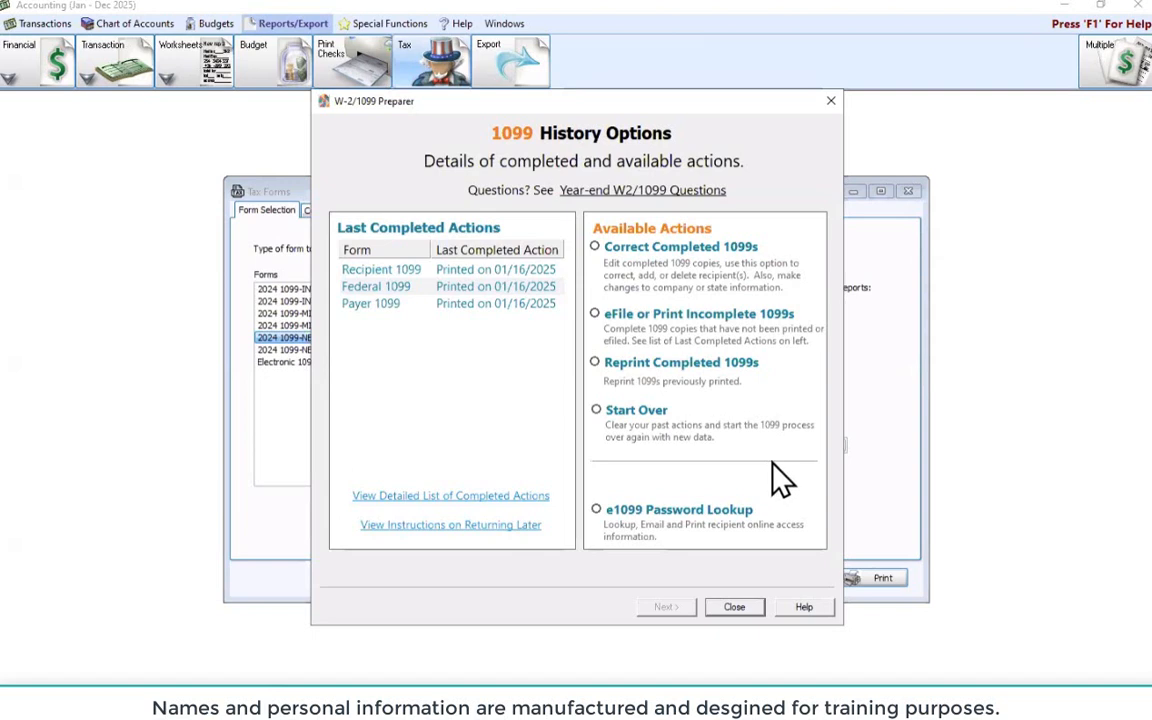
Close the 1099 History Options after reviewing the 01/16/2025 print records
{"action": "left_click", "coordinate": [737, 608]}
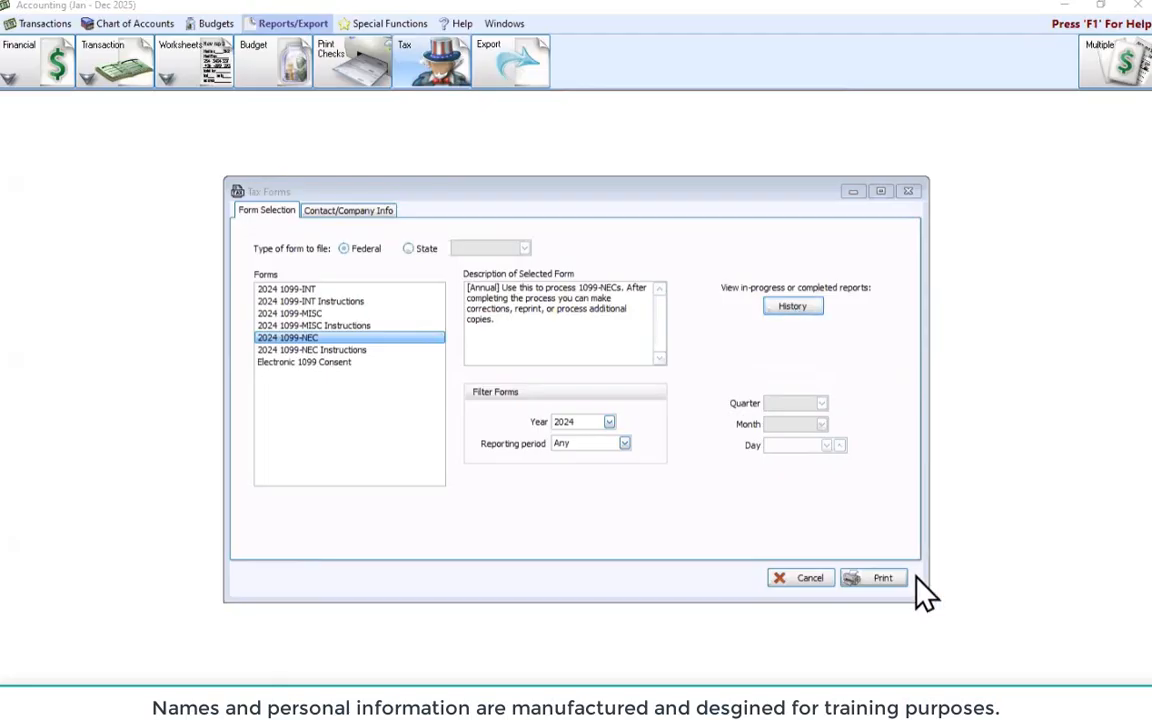
Close the Tax Forms window
{"action": "left_click", "coordinate": [908, 191]}
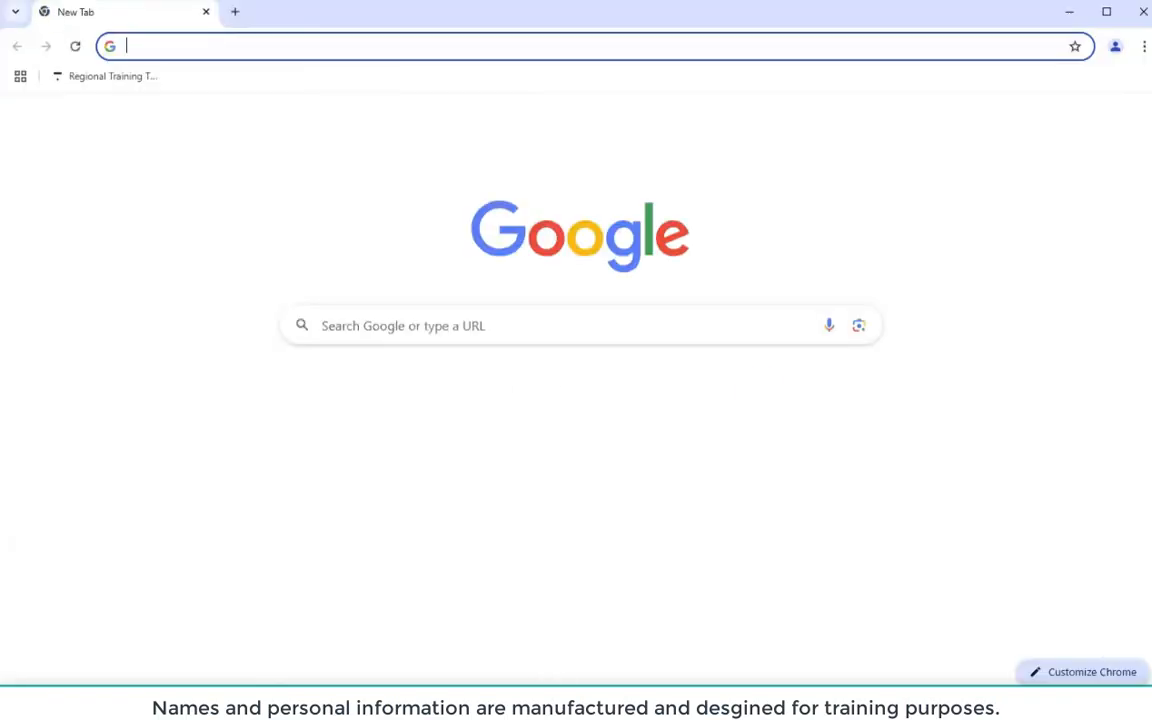
Open the churchwindows.com site's Our Partners page and scroll to the Aatrix partner listing
{"action": "left_click", "coordinate": [403, 405]}
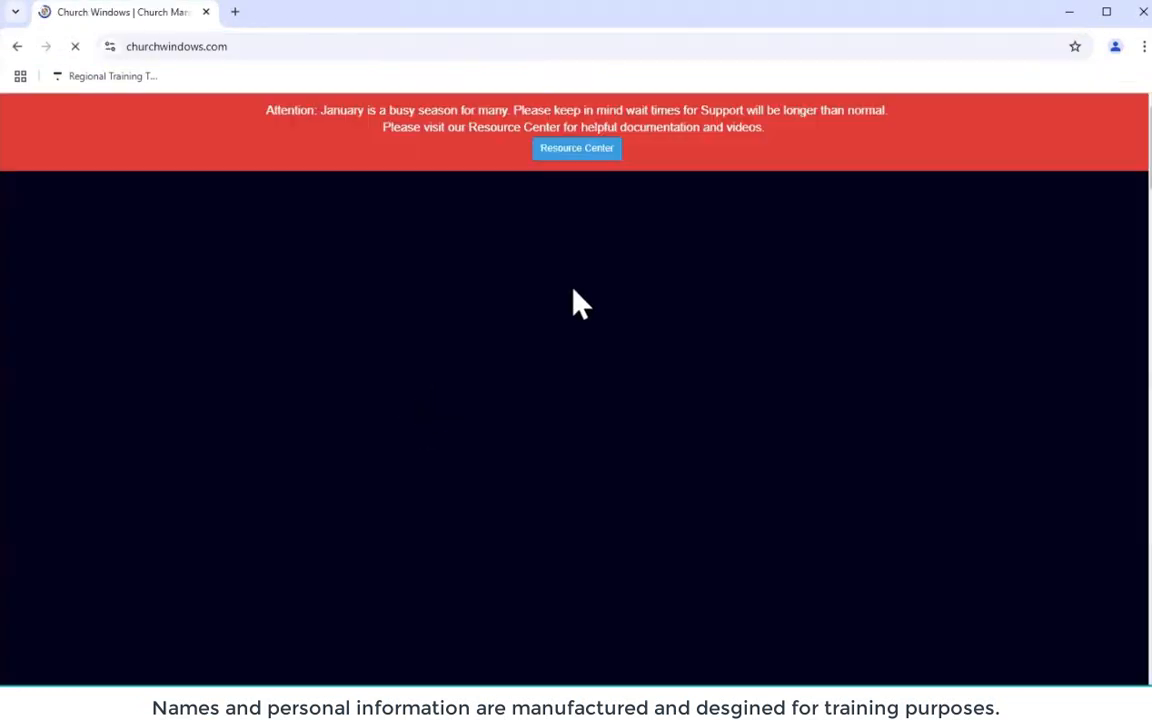
{"action": "mouse_move", "coordinate": [651, 238]}
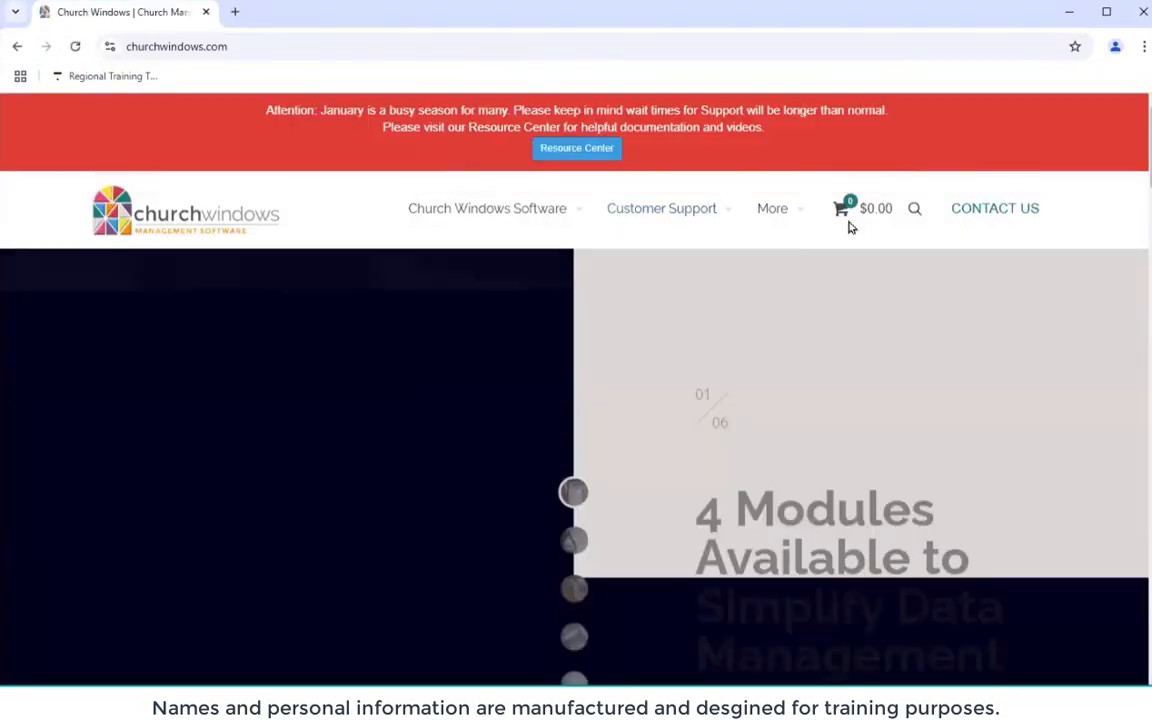
{"action": "mouse_move", "coordinate": [785, 220]}
{"action": "left_click", "coordinate": [790, 298]}
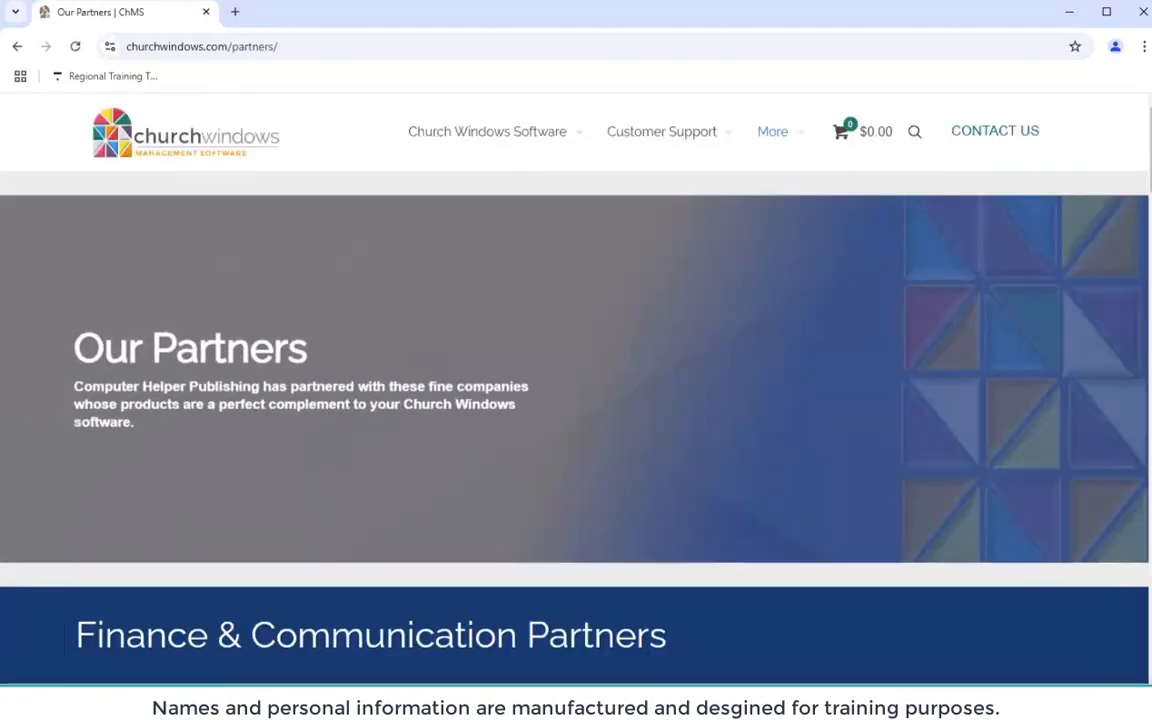
{"action": "scroll", "coordinate": [684, 303], "scroll_direction": "down", "scroll_amount": 3}
{"action": "scroll", "coordinate": [679, 324], "scroll_direction": "down", "scroll_amount": 6}
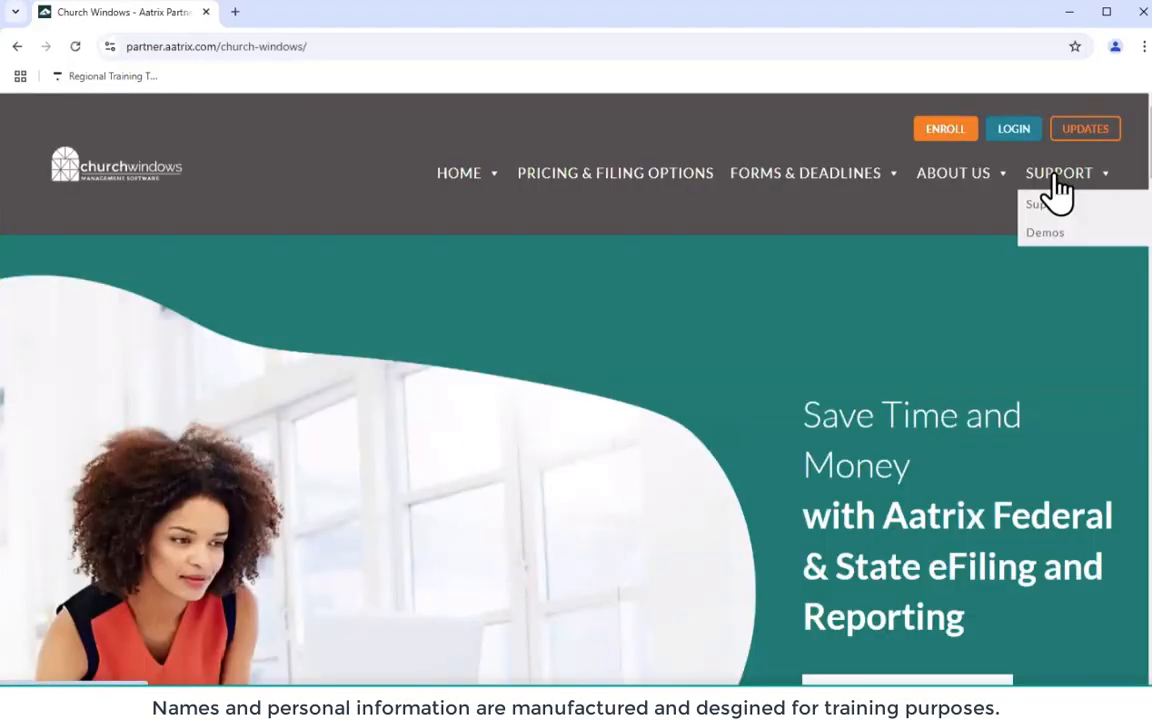
Open the Aatrix Support page and scroll through its Windows and Mac support contacts
{"action": "left_click", "coordinate": [1040, 204]}
{"action": "scroll", "coordinate": [737, 310], "scroll_direction": "down", "scroll_amount": 6}
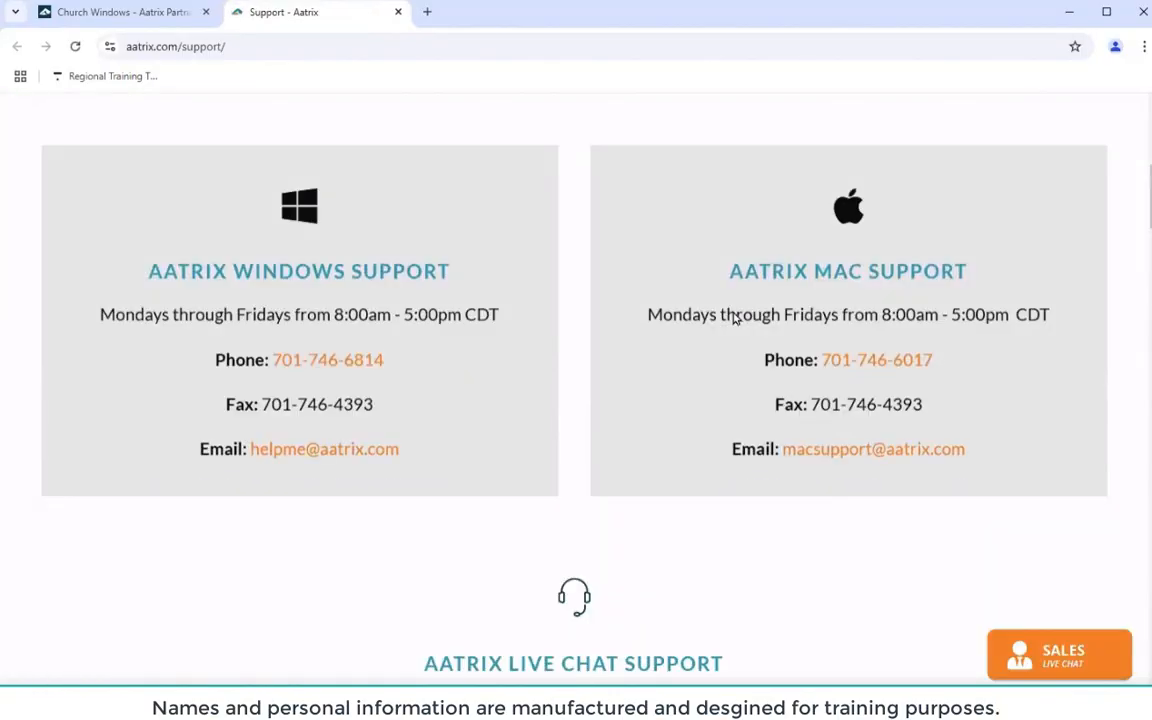
{"action": "scroll", "coordinate": [733, 314], "scroll_direction": "down", "scroll_amount": 3}
{"action": "scroll", "coordinate": [735, 316], "scroll_direction": "up", "scroll_amount": 2}
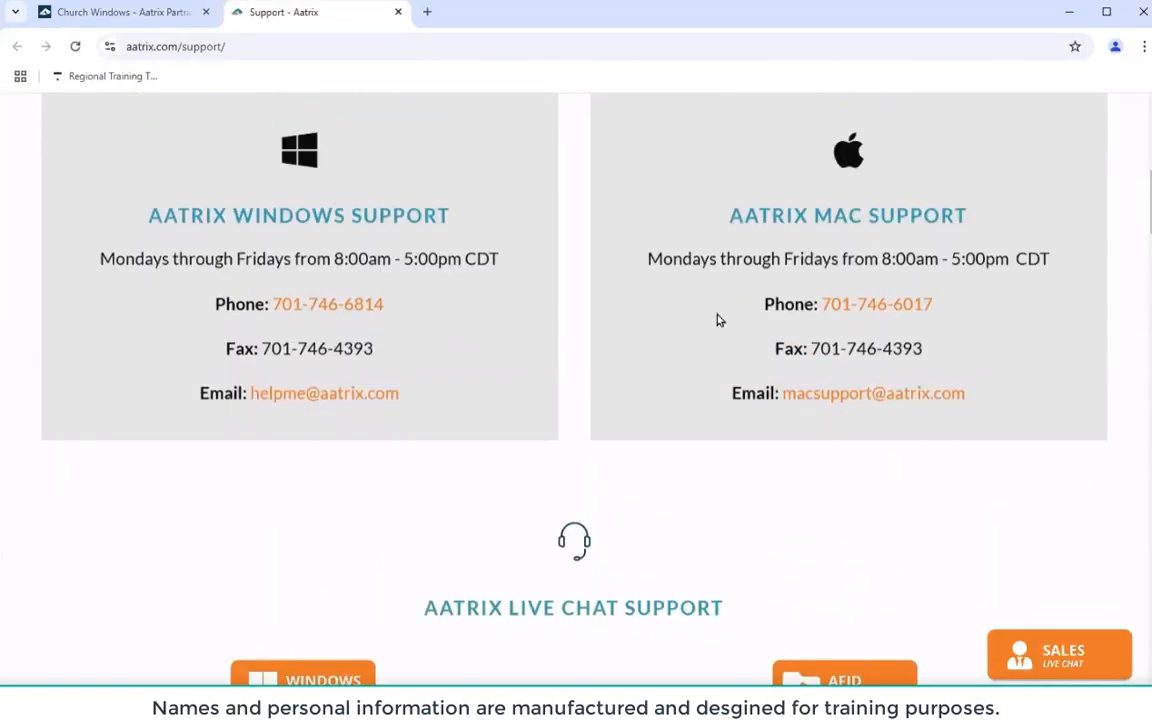
{"action": "scroll", "coordinate": [690, 400], "scroll_direction": "up", "scroll_amount": 1}
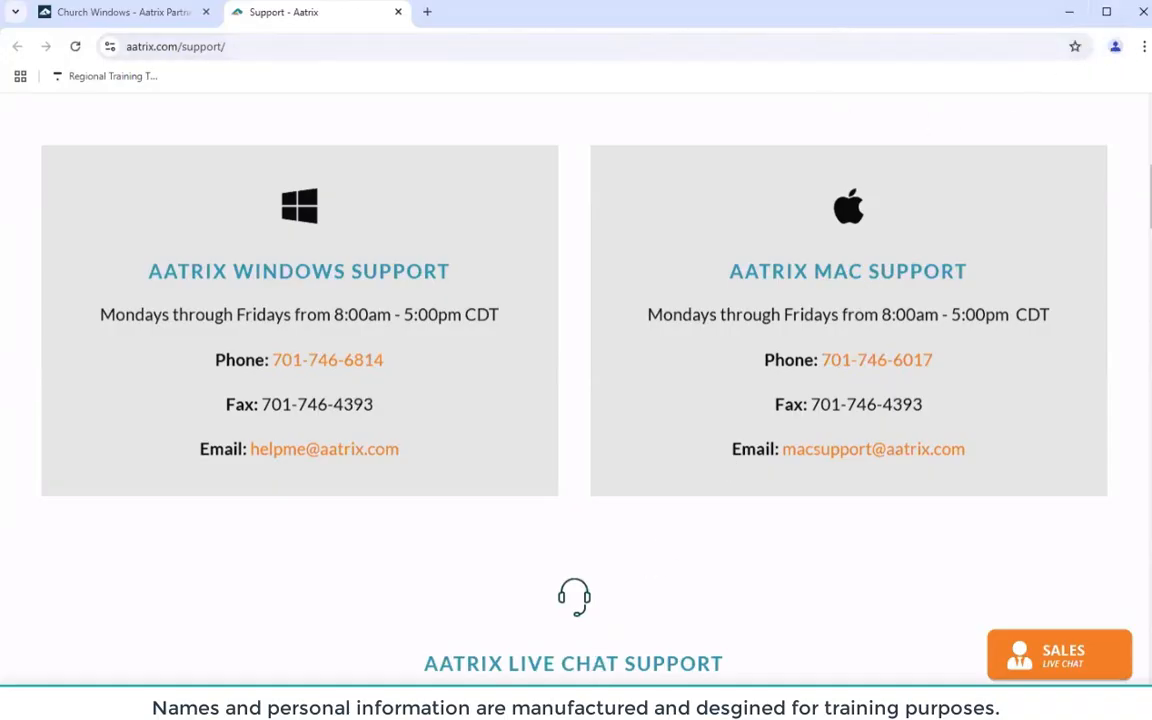
{"action": "left_click", "coordinate": [565, 705]}
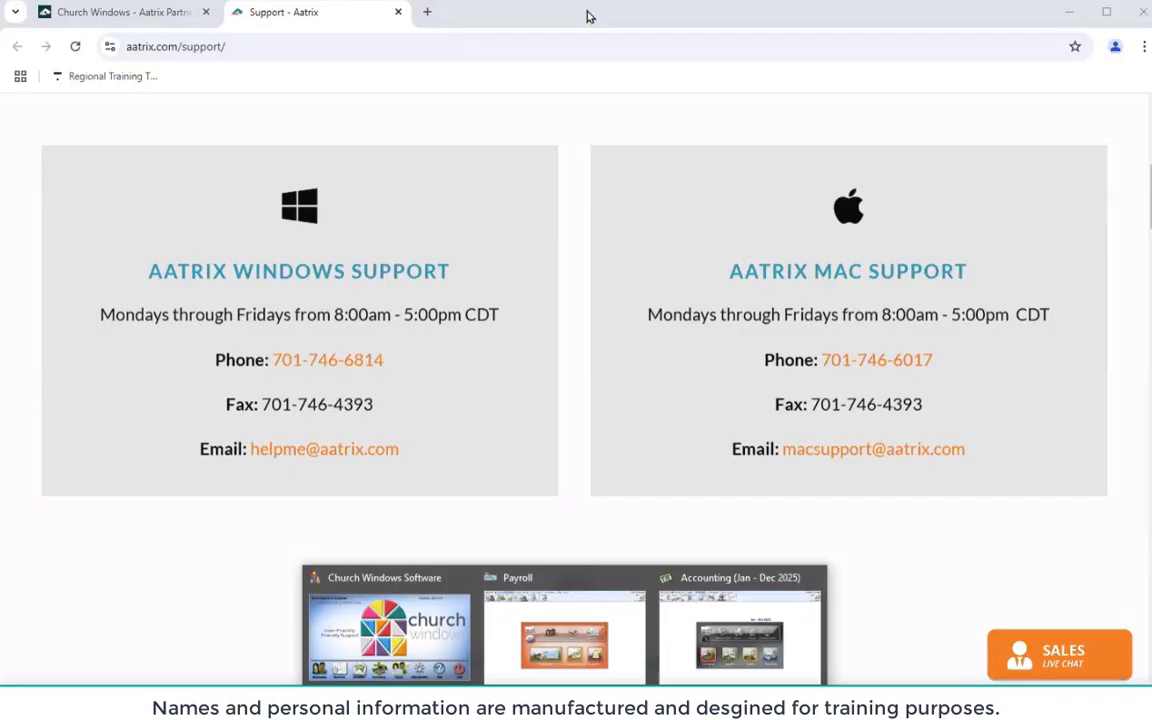
Minimize the browser to reveal the Church Windows Accounting home screen
{"action": "left_click", "coordinate": [1070, 14]}
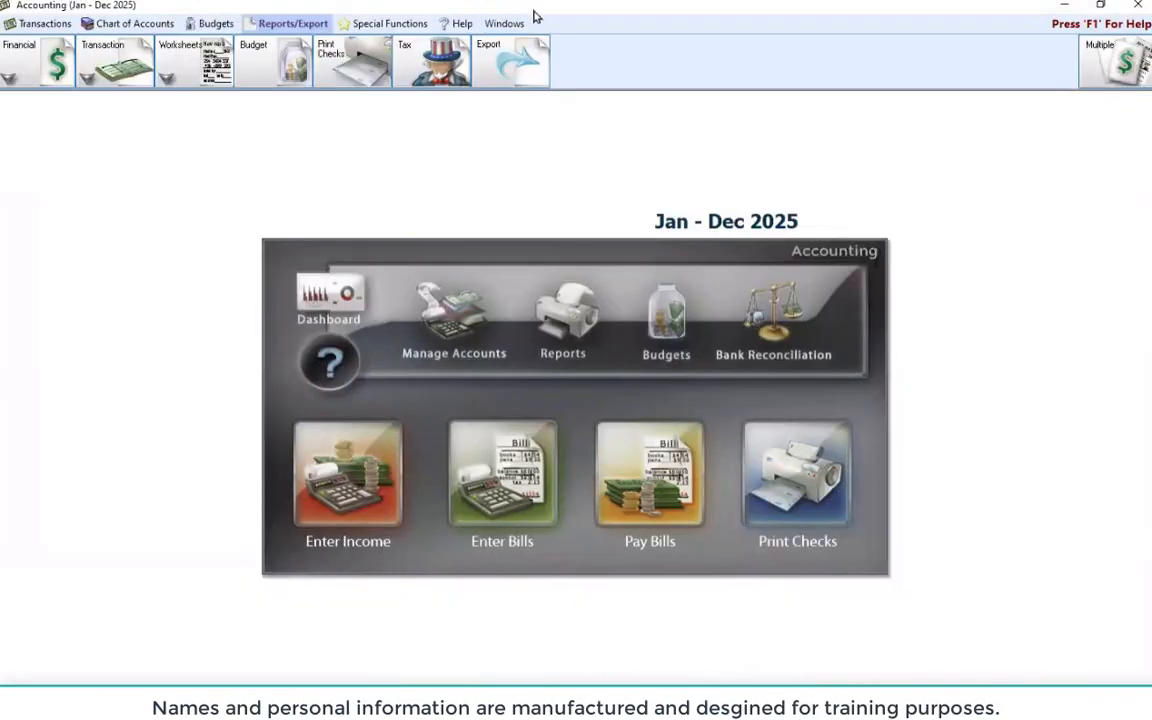